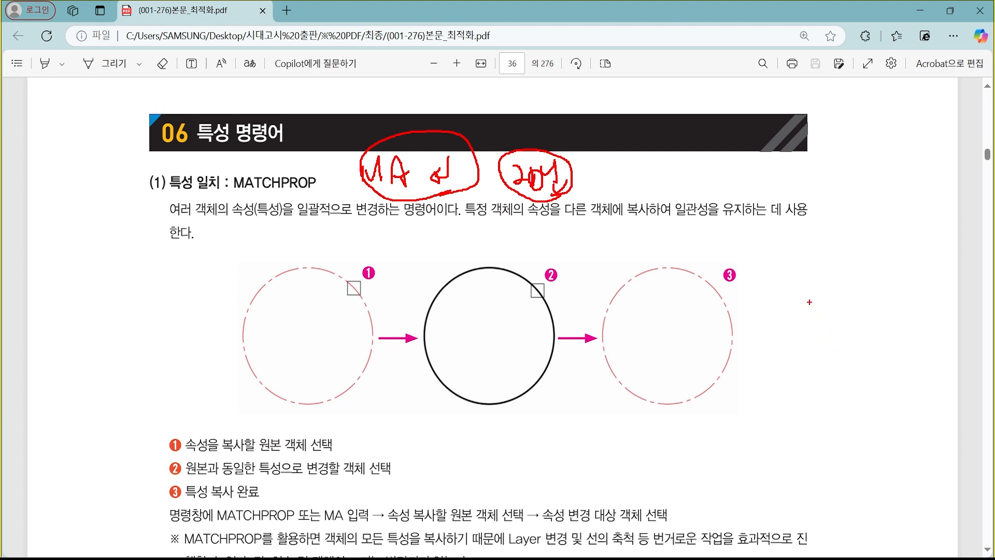
mouse_move(312, 416)
mouse_down()
mouse_move(262, 399)
mouse_move(395, 293)
mouse_move(298, 395)
mouse_up()
drag(485, 291, 490, 289)
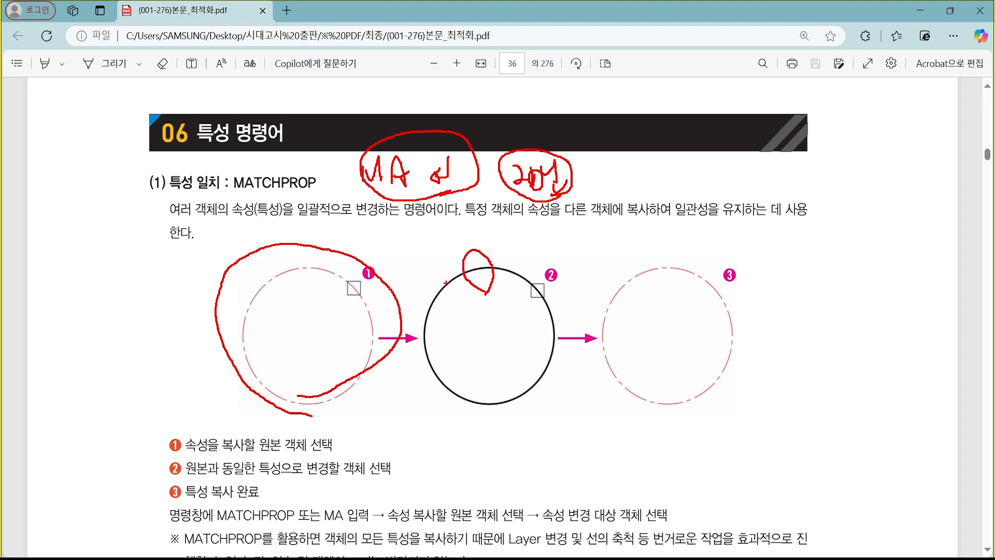
drag(265, 263, 296, 254)
mouse_move(446, 256)
mouse_down()
mouse_move(455, 286)
mouse_move(461, 251)
mouse_up()
key(e)
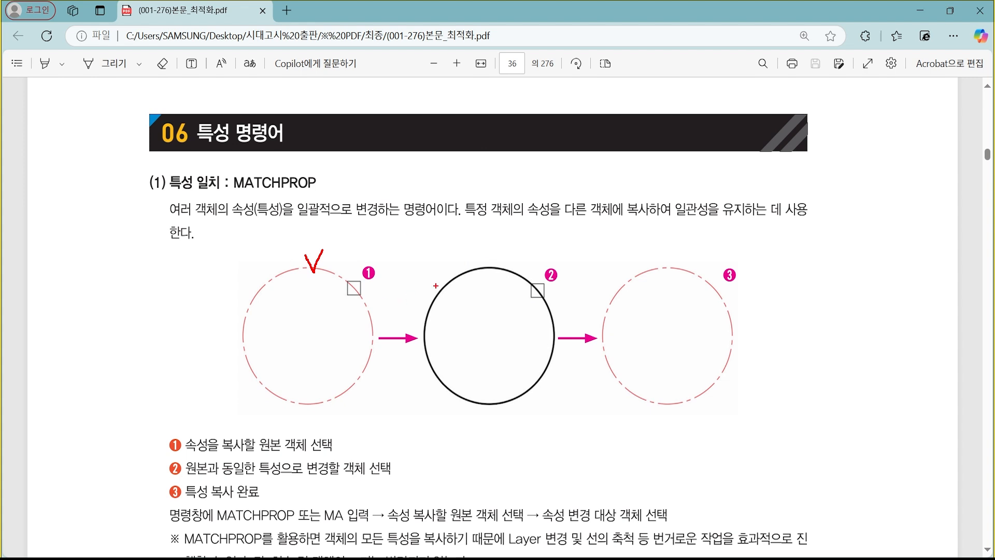
drag(471, 270, 478, 248)
mouse_move(741, 415)
mouse_down()
mouse_move(576, 254)
mouse_move(775, 387)
mouse_move(741, 413)
mouse_up()
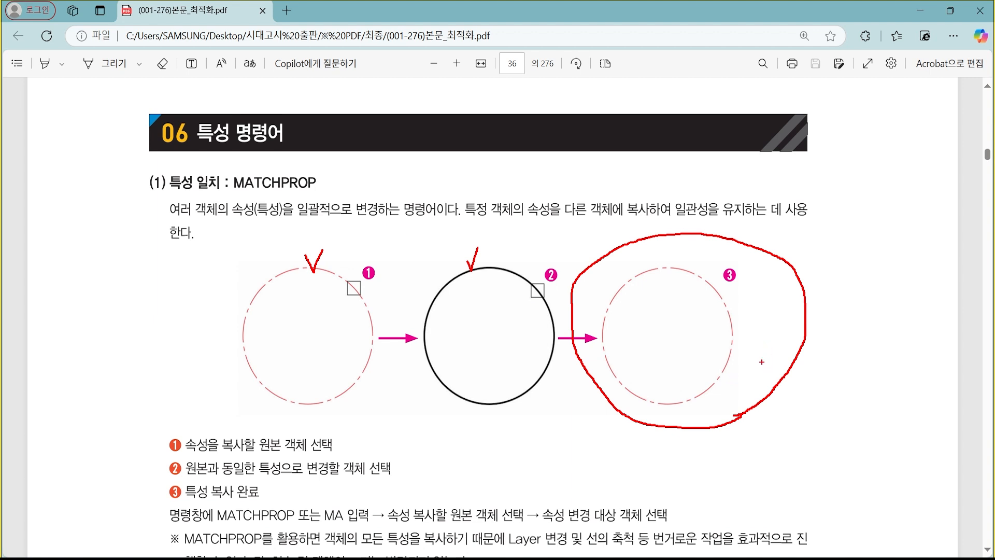
key(Escape)
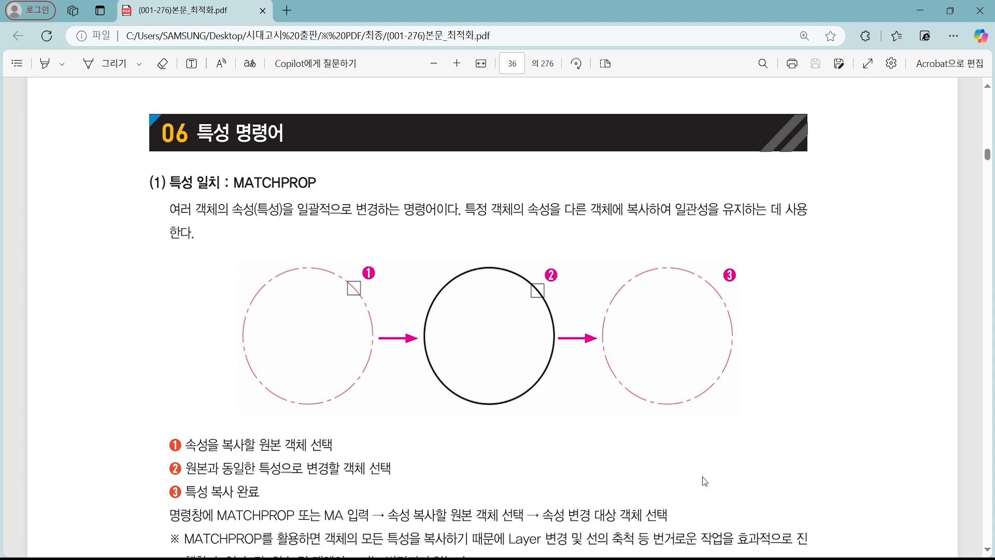
Switch to AutoCAD and review the 도면틀, 숨은선 and 중심선 layers in the Layer Properties Manager, closing it when done.
key(alt+Tab)
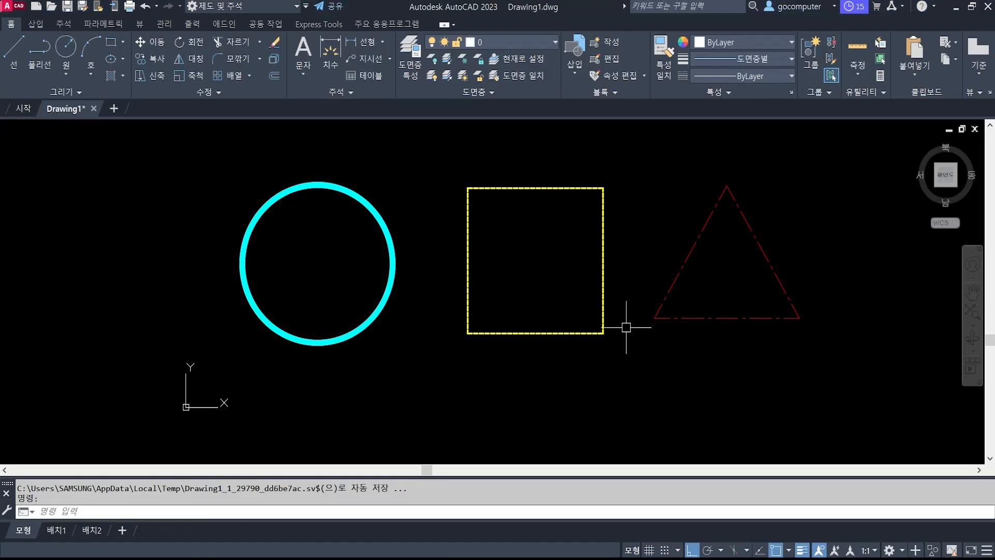
mouse_move(703, 370)
middle_down()
mouse_move(648, 358)
mouse_move(575, 318)
middle_up()
middle_drag(267, 254, 334, 285)
key(Return)
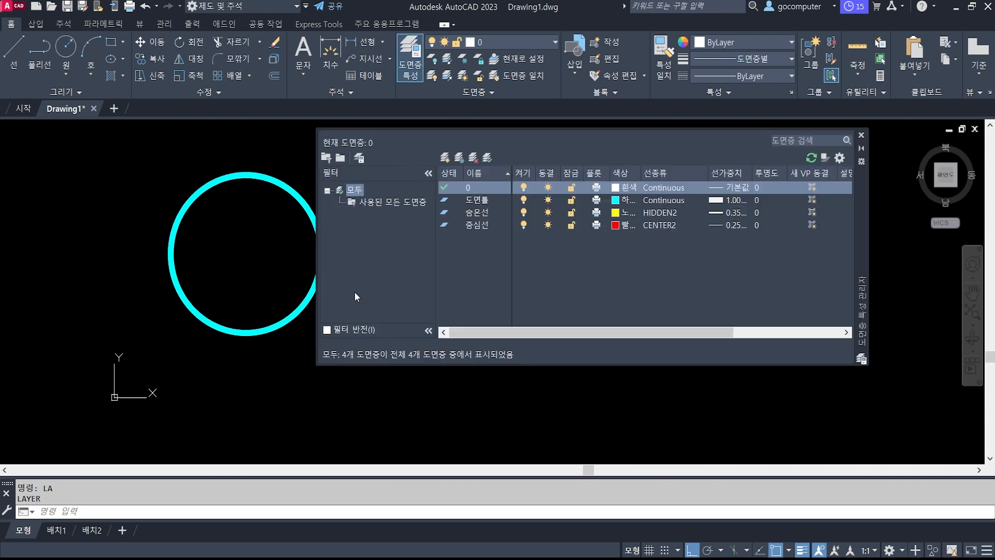
click(484, 201)
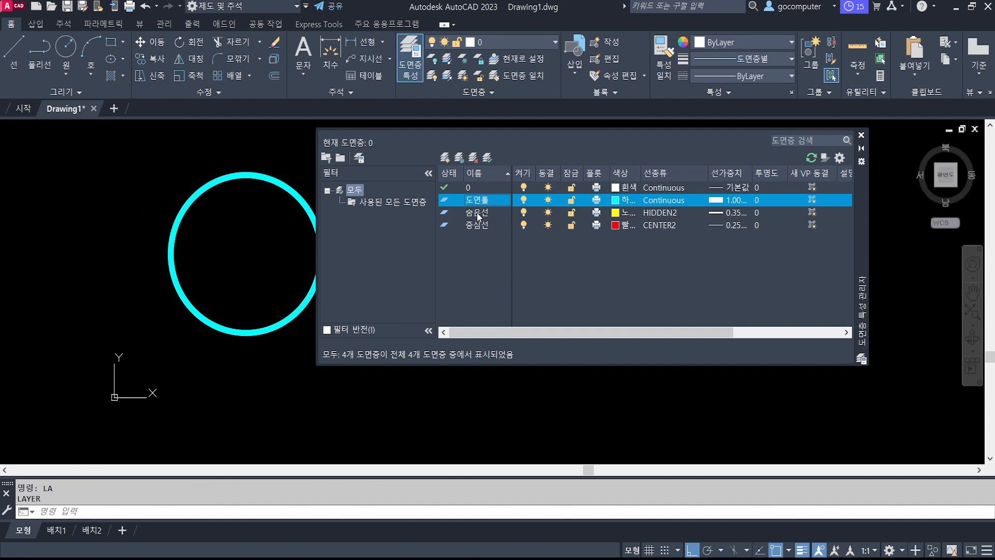
click(478, 214)
click(479, 226)
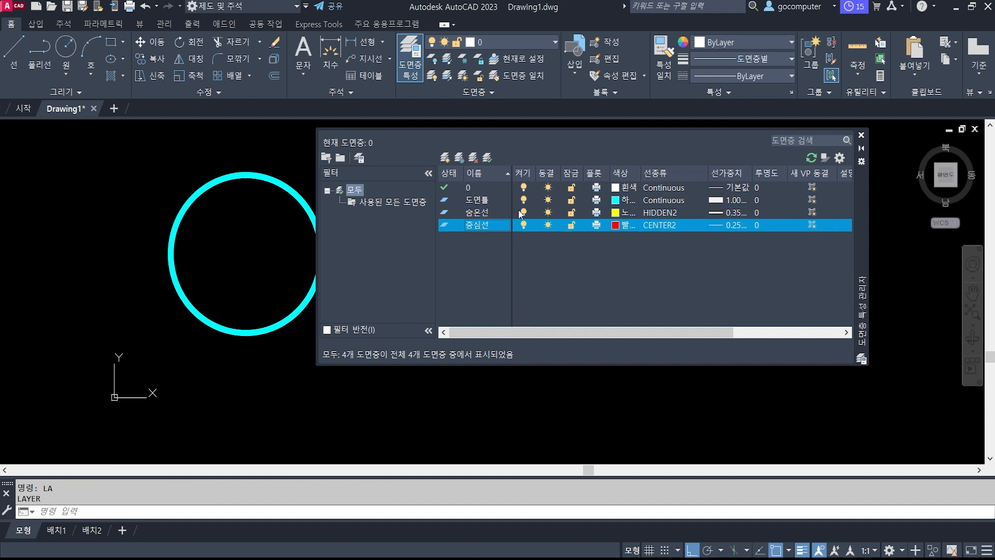
click(475, 201)
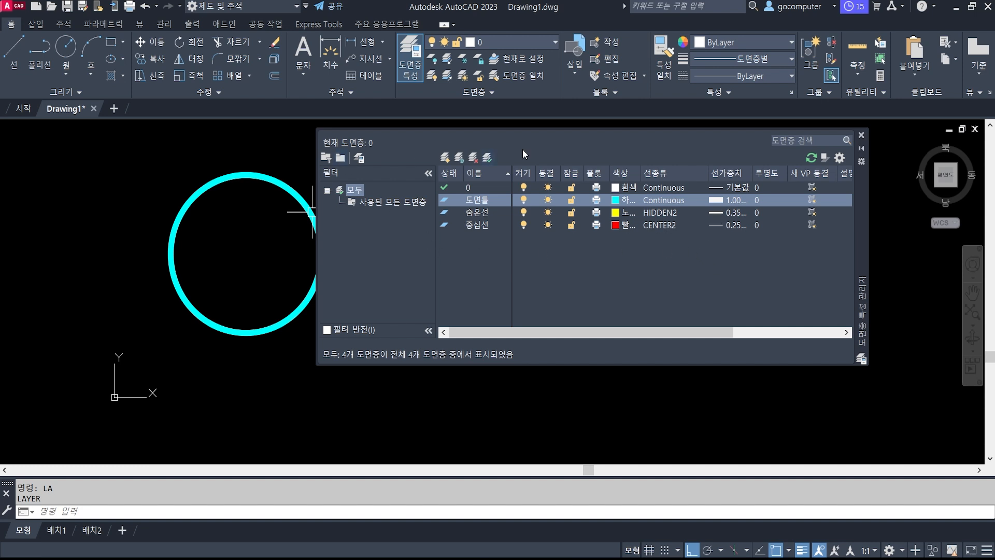
click(862, 136)
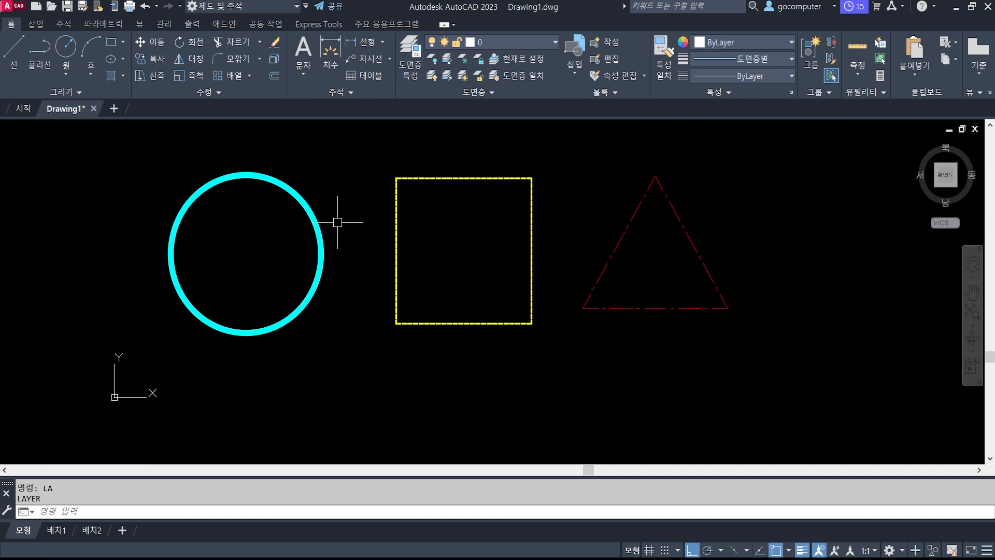
Select the cyan circle to check its layer, add the yellow square to the selection, and clear the selection.
click(302, 185)
click(263, 215)
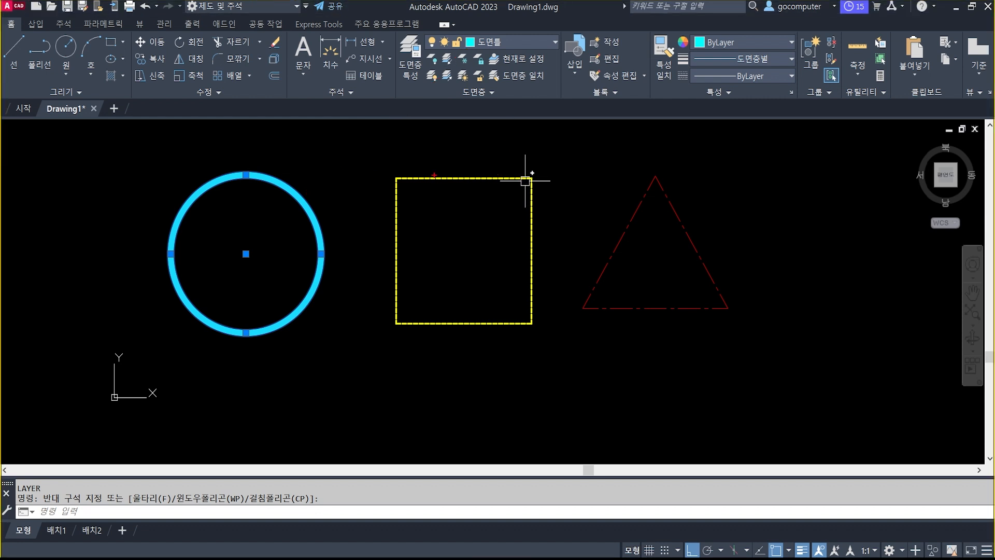
click(487, 160)
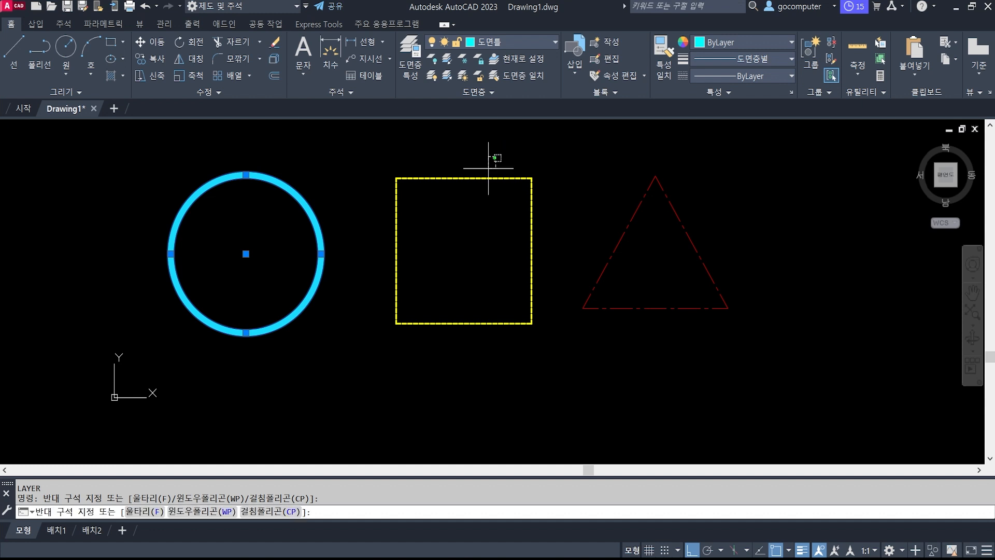
click(463, 213)
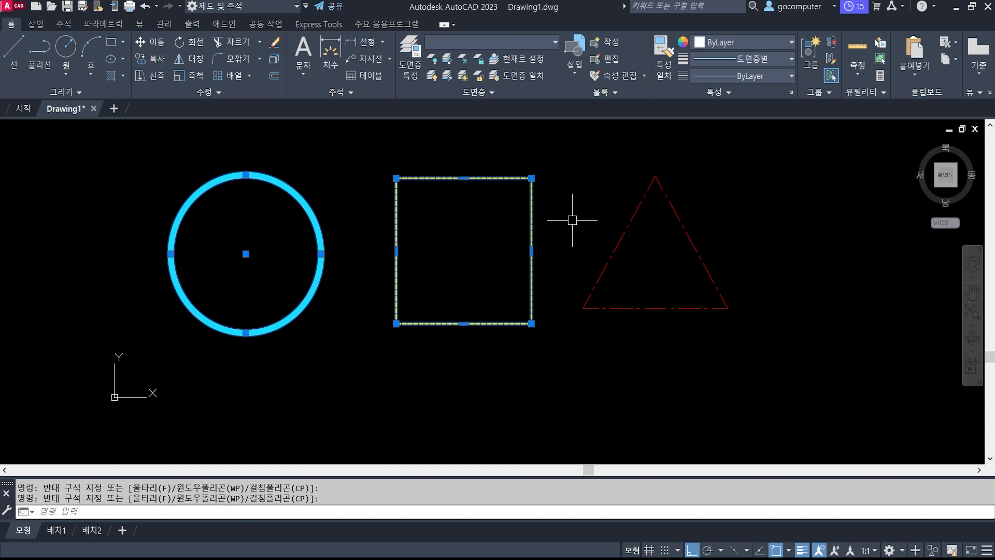
key(Escape)
key(Escape)
Select the yellow square and the red triangle one at a time to check which layer each is on.
click(472, 141)
click(440, 201)
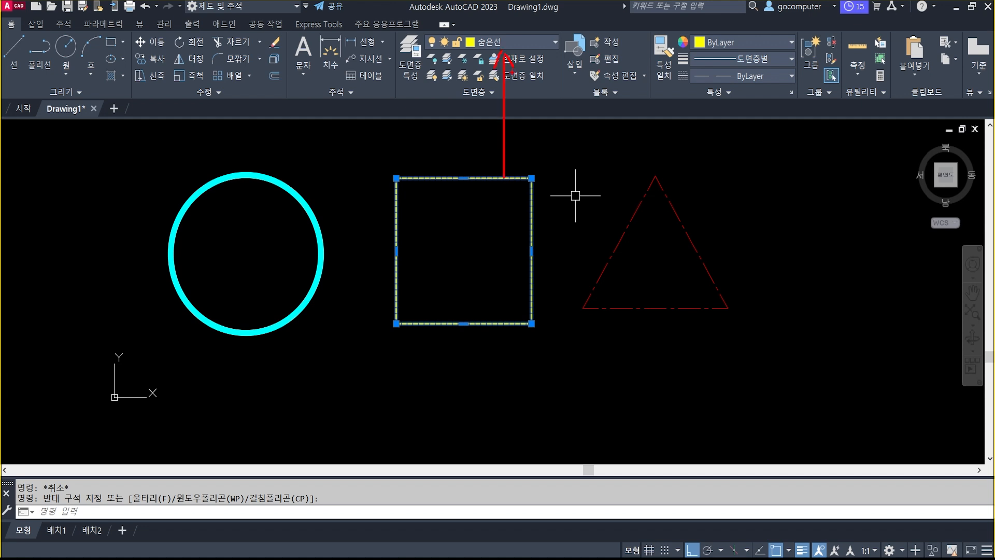
key(Escape)
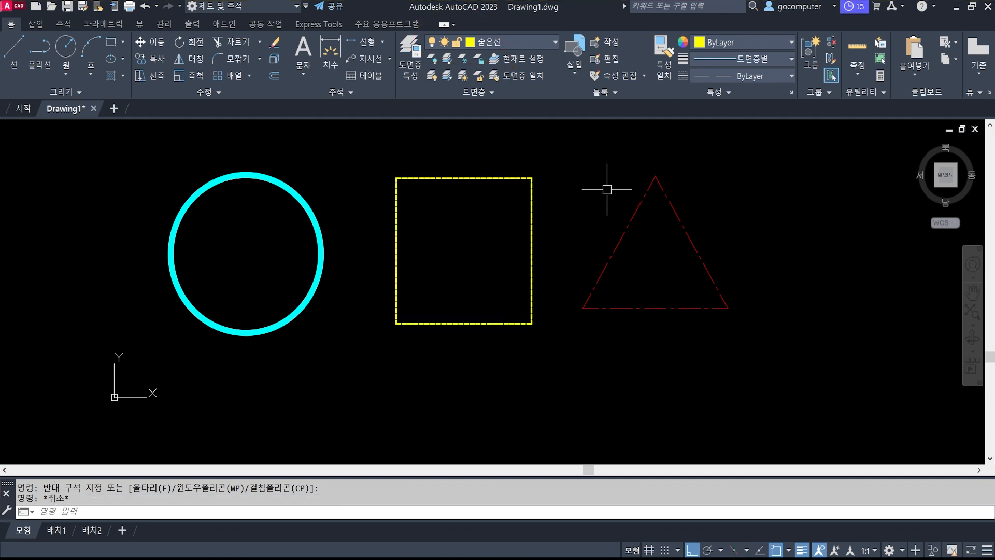
click(667, 249)
click(594, 188)
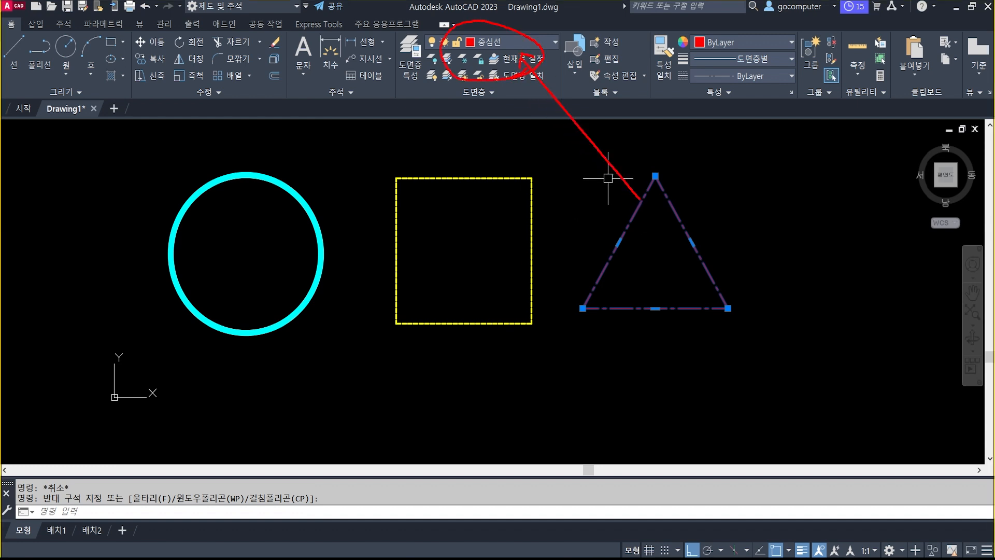
key(Escape)
key(Escape)
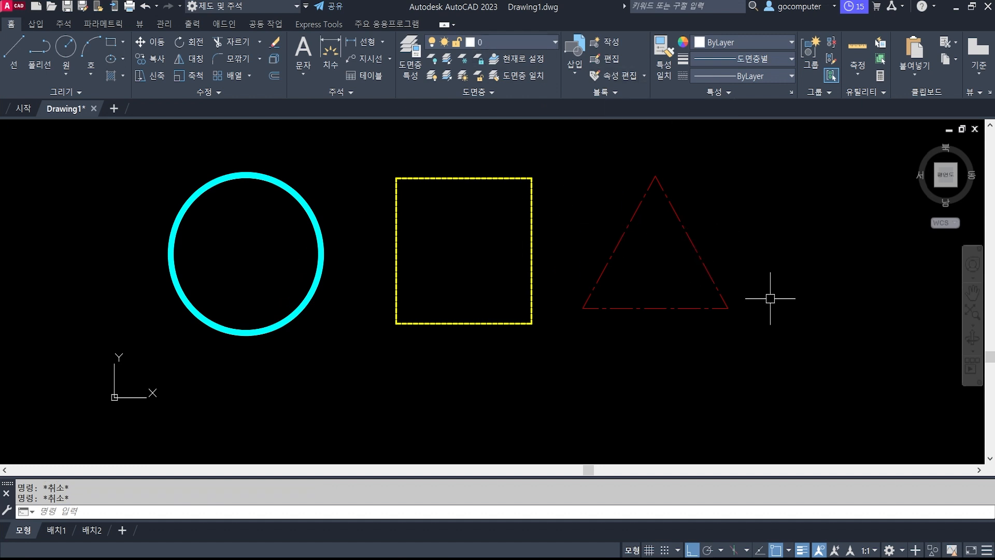
Draw a circle on layer 0 to the right of the triangle, about the same size as the cyan circle.
middle_drag(753, 302, 648, 299)
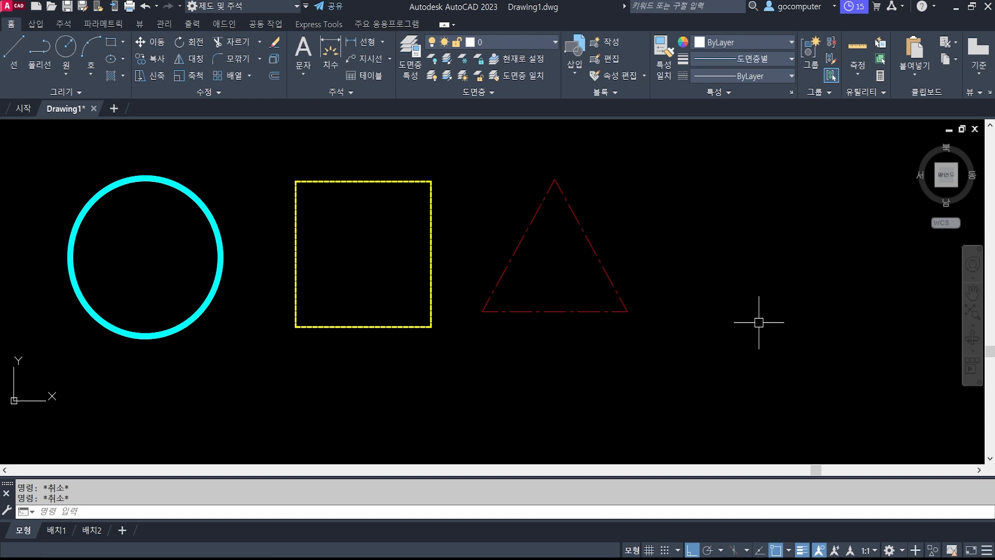
text(c)
key(Return)
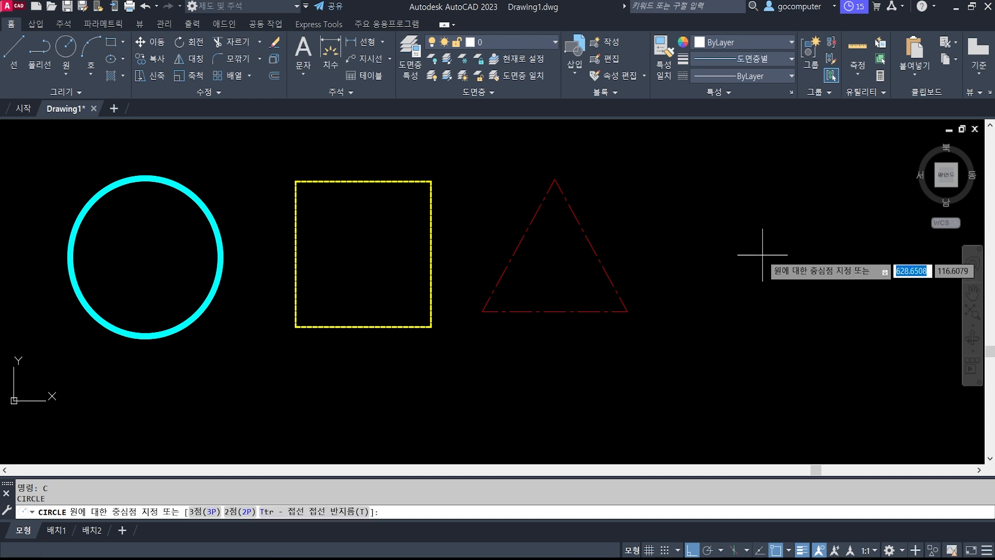
click(762, 255)
click(765, 333)
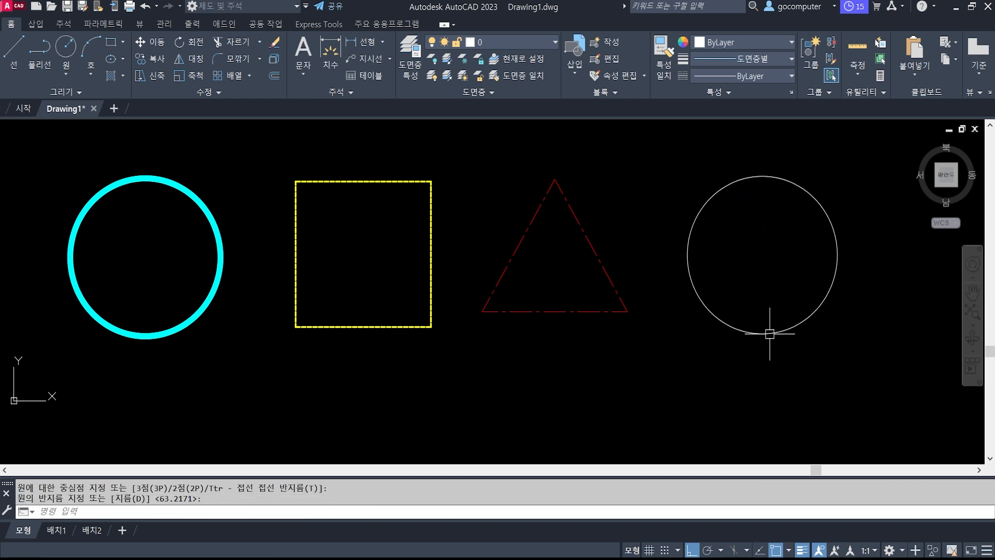
key(Escape)
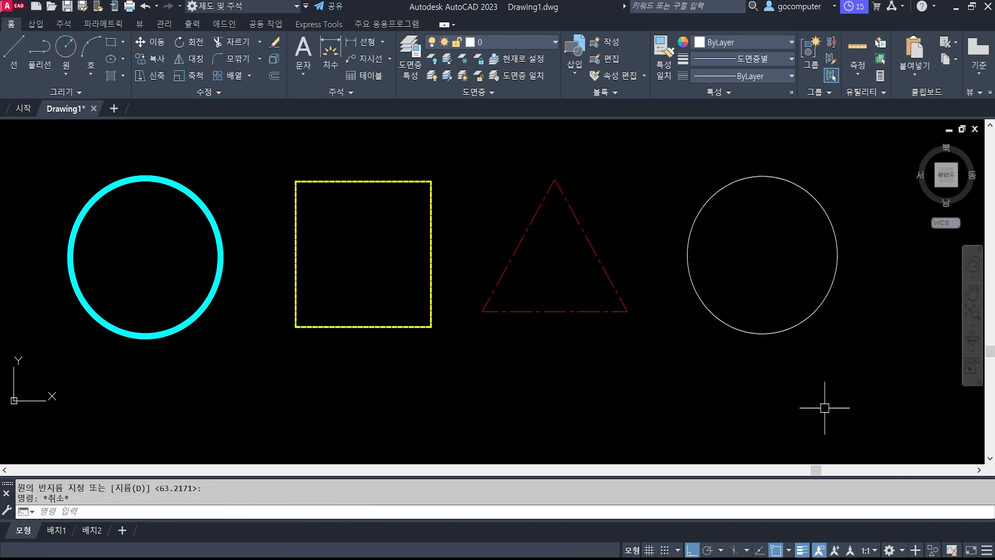
Select the new white circle and the cyan circle separately to compare their layers.
click(751, 330)
key(Escape)
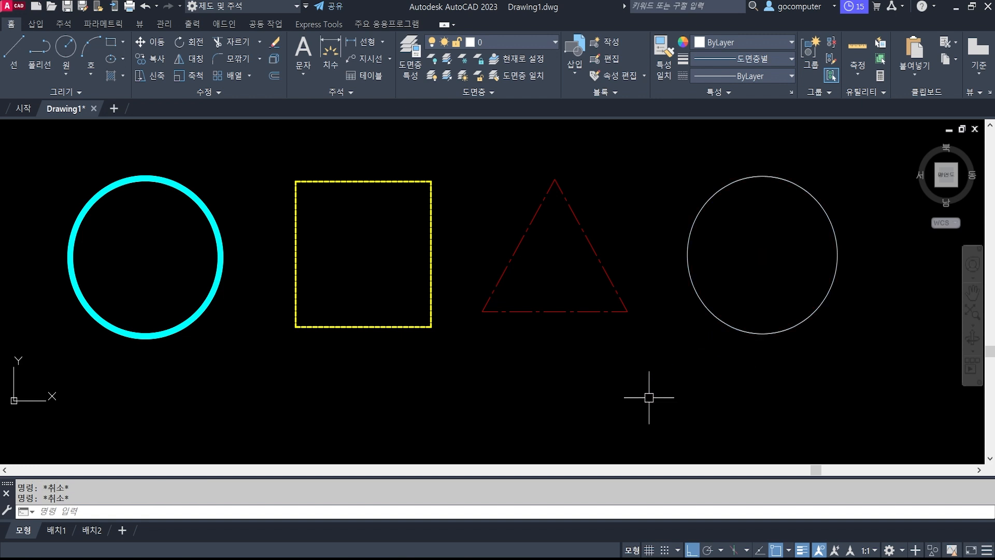
middle_drag(633, 398, 652, 391)
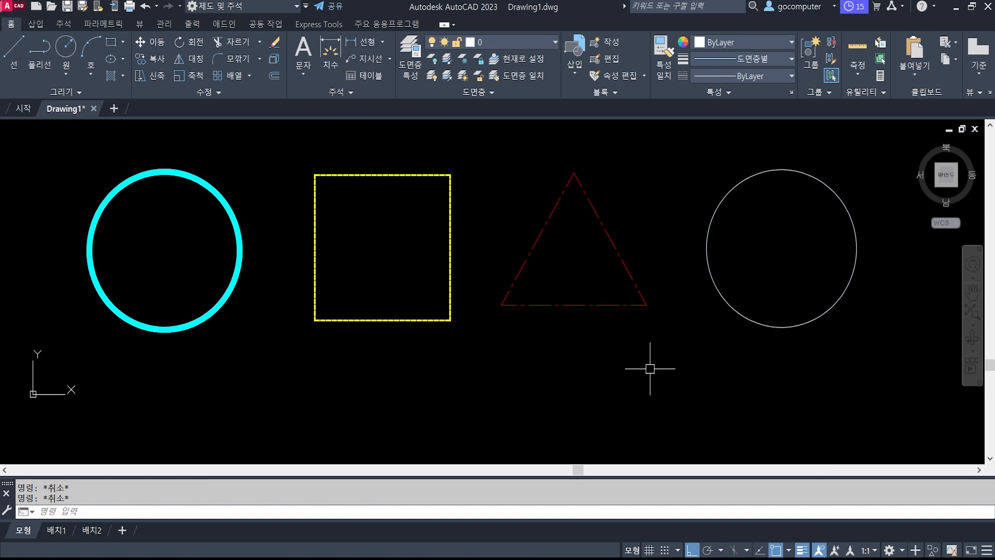
click(223, 196)
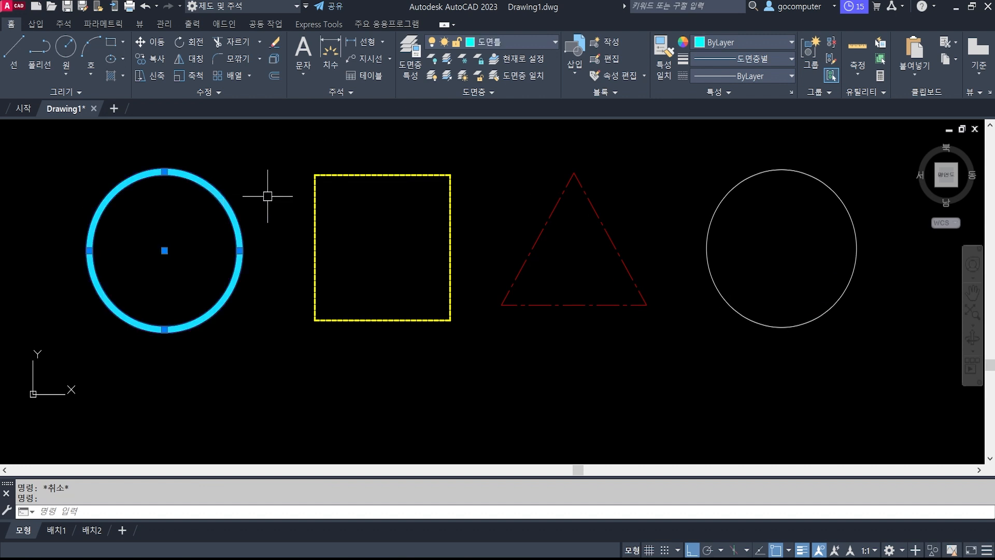
key(Escape)
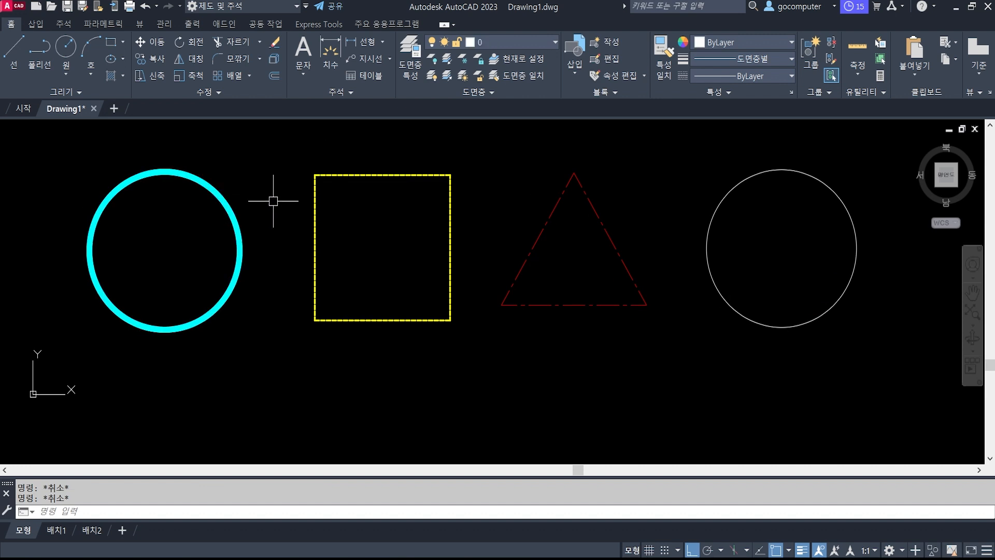
Erase the white circle beside the triangle and undo the erase.
text(e)
key(space)
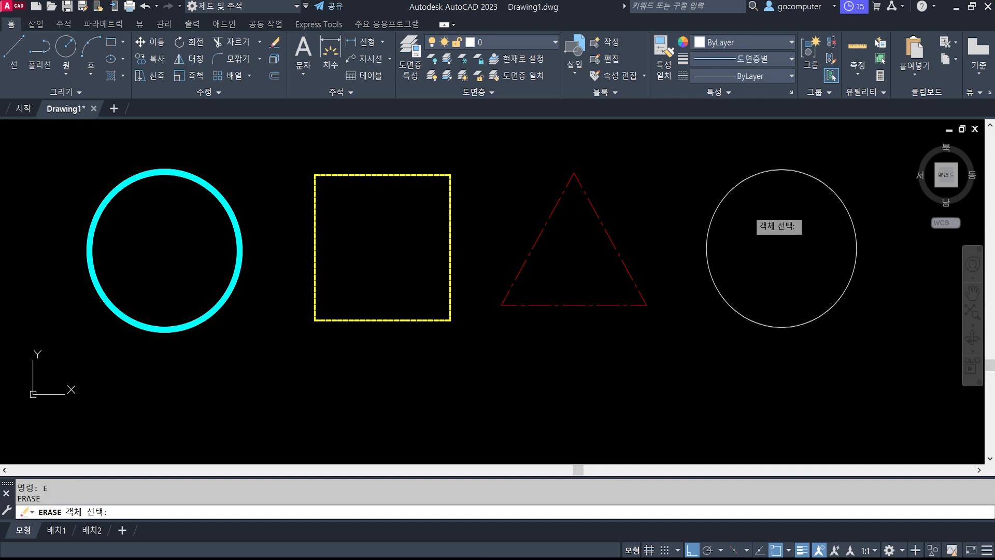
click(748, 210)
click(687, 173)
key(space)
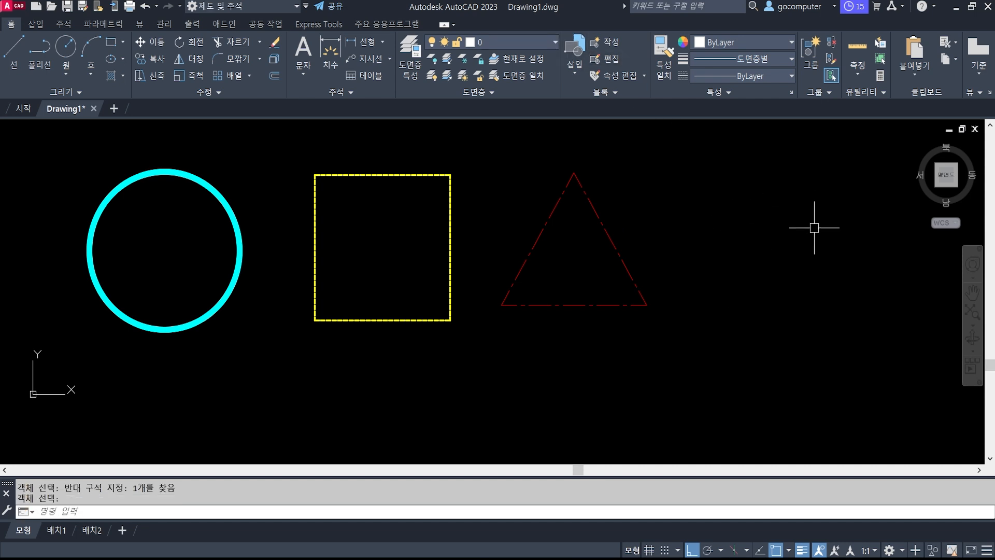
key(Escape)
key(Escape)
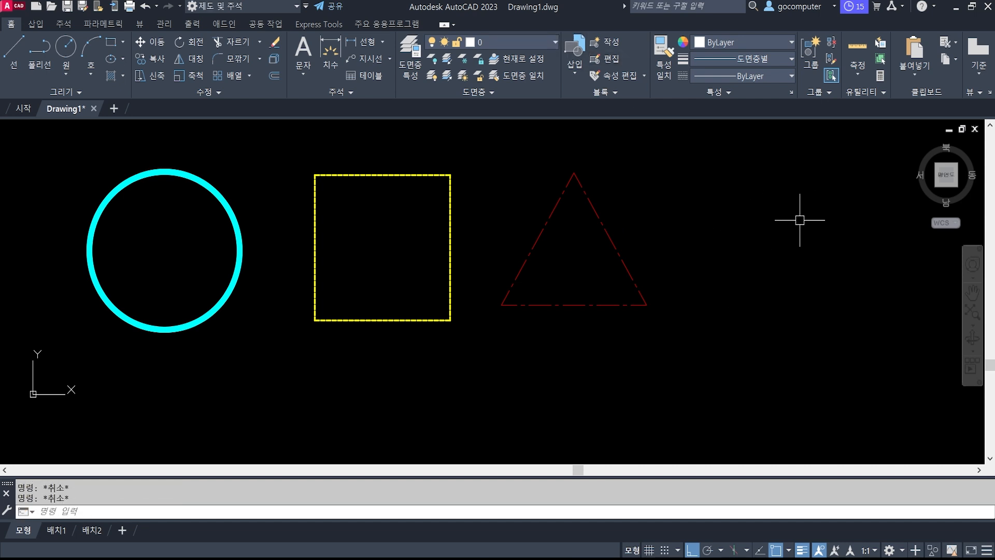
text(u)
key(space)
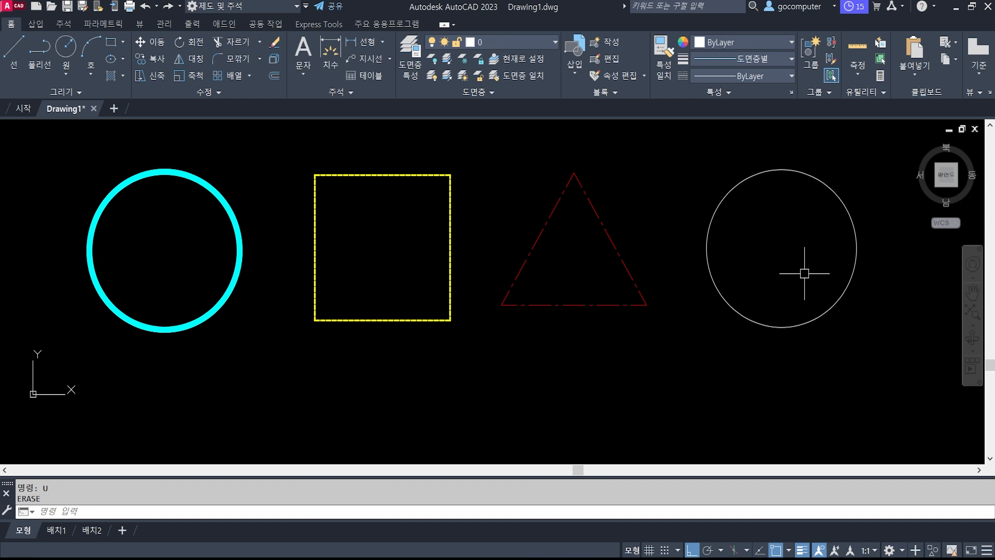
Copy the cyan circle's properties to the white circle with MATCHPROP, and select the changed circle to check its layer.
text(MA)
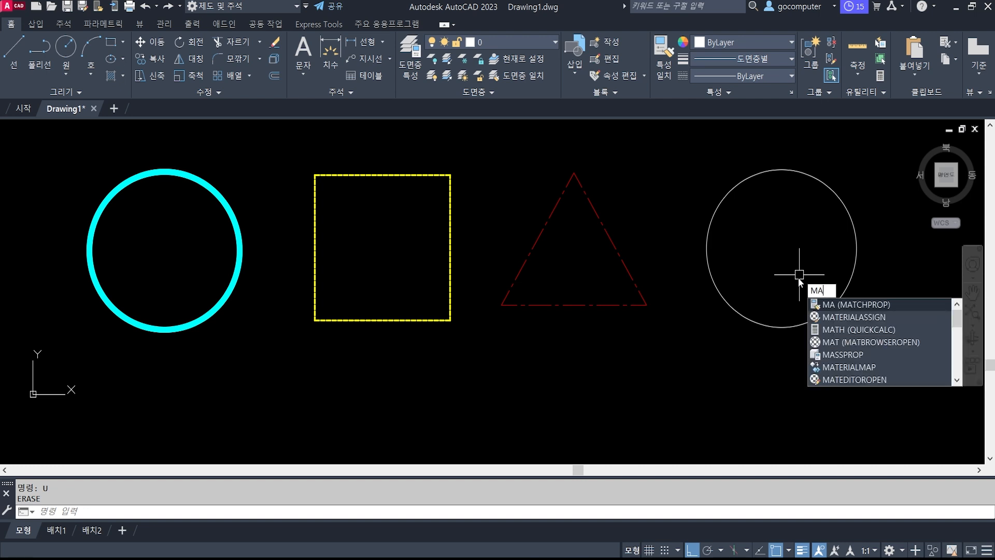
key(Return)
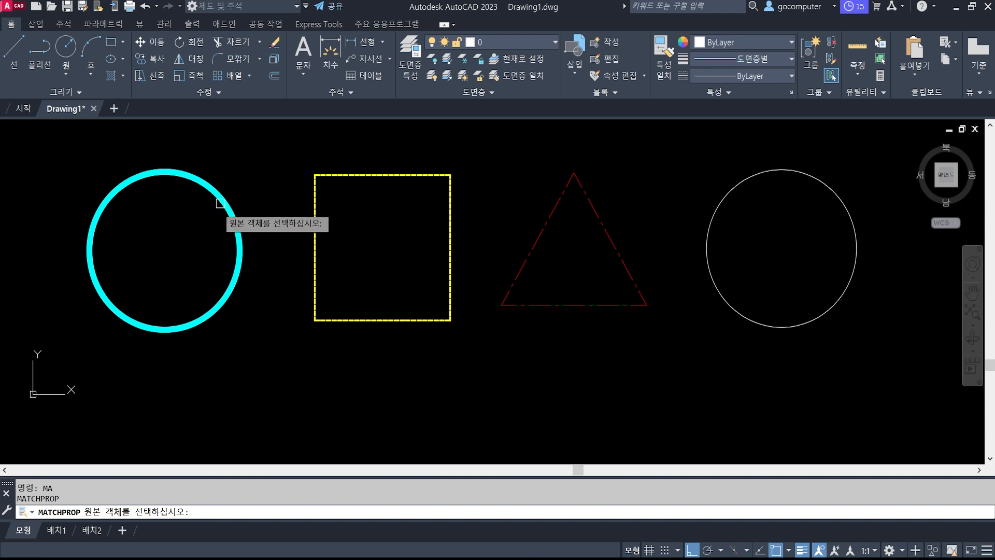
click(178, 172)
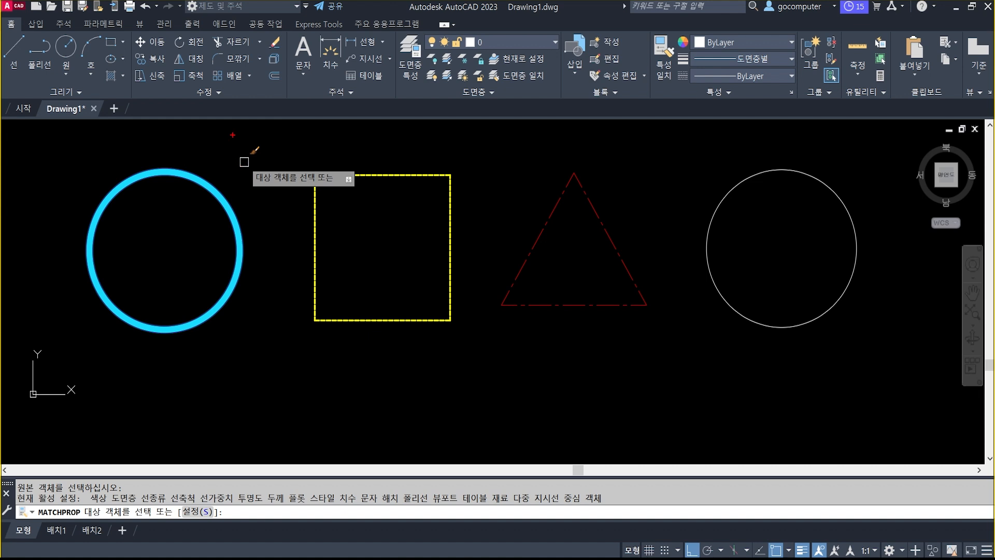
drag(233, 135, 268, 163)
mouse_move(195, 167)
mouse_down()
mouse_move(655, 173)
mouse_move(687, 184)
mouse_up()
drag(688, 161, 682, 189)
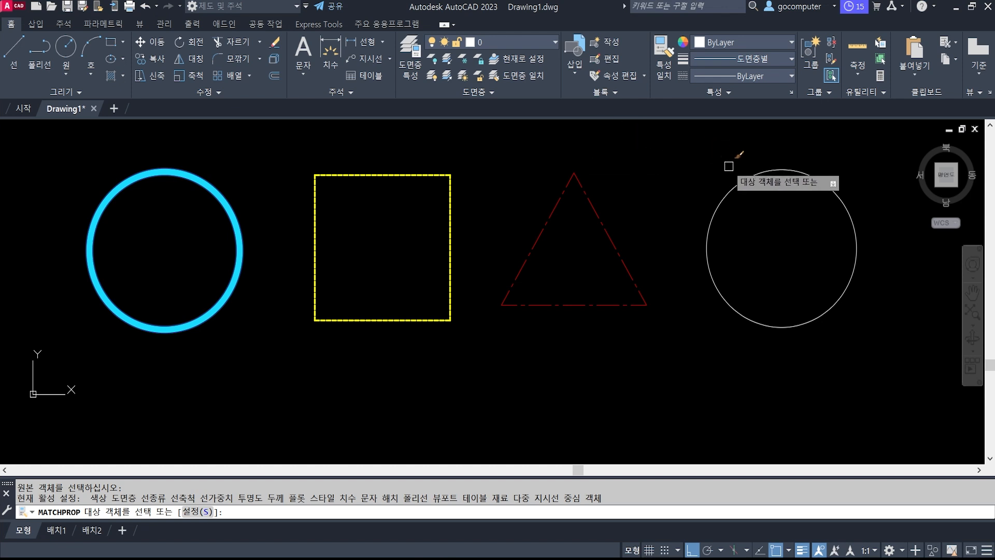
click(739, 179)
key(Return)
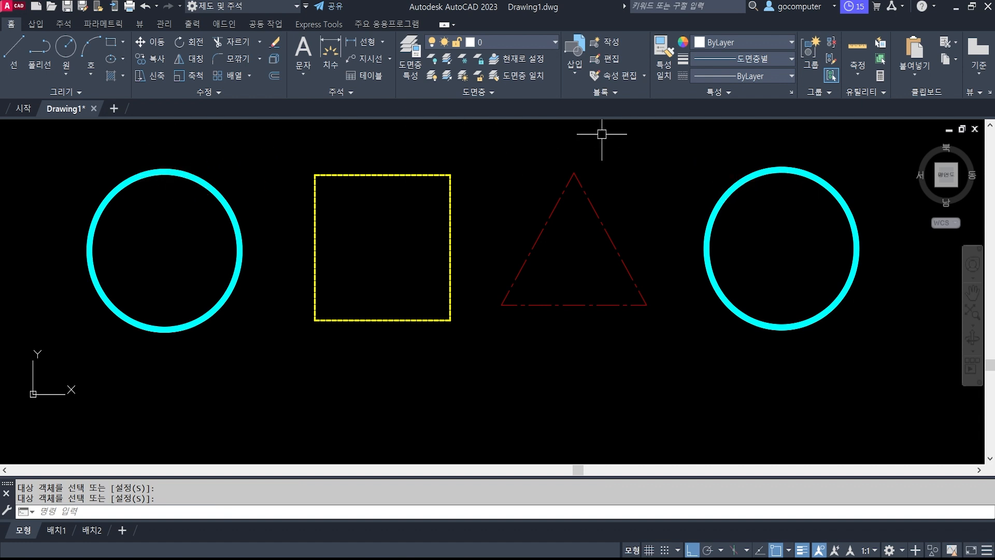
key(Escape)
click(744, 182)
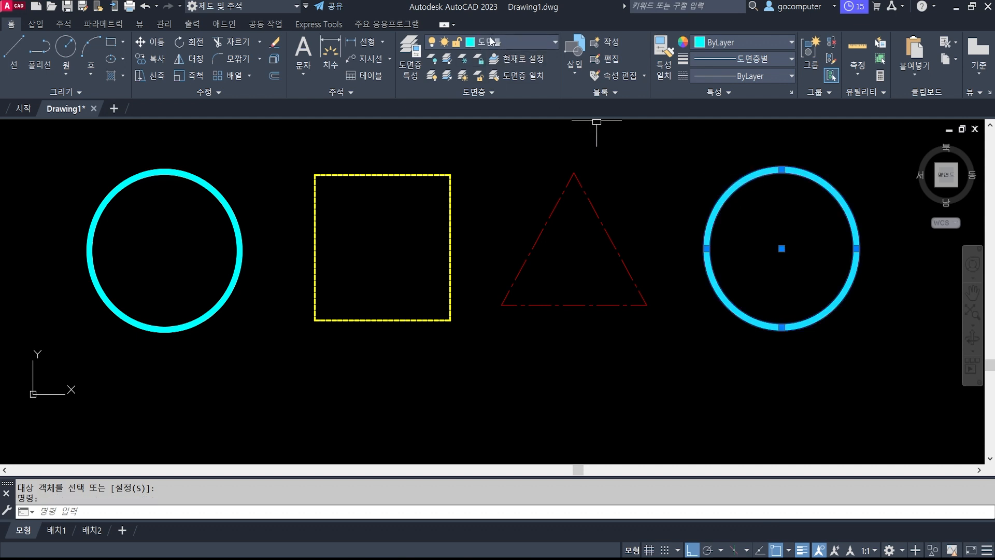
Copy the yellow square's properties to the circle right of the triangle with MATCHPROP, and select that circle to check its layer.
key(Escape)
key(Escape)
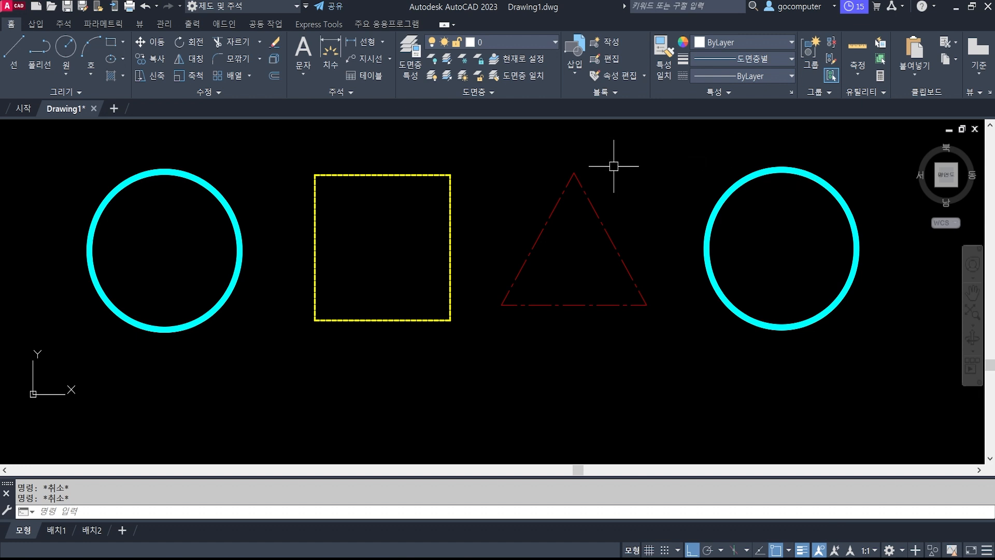
text(ma)
key(Return)
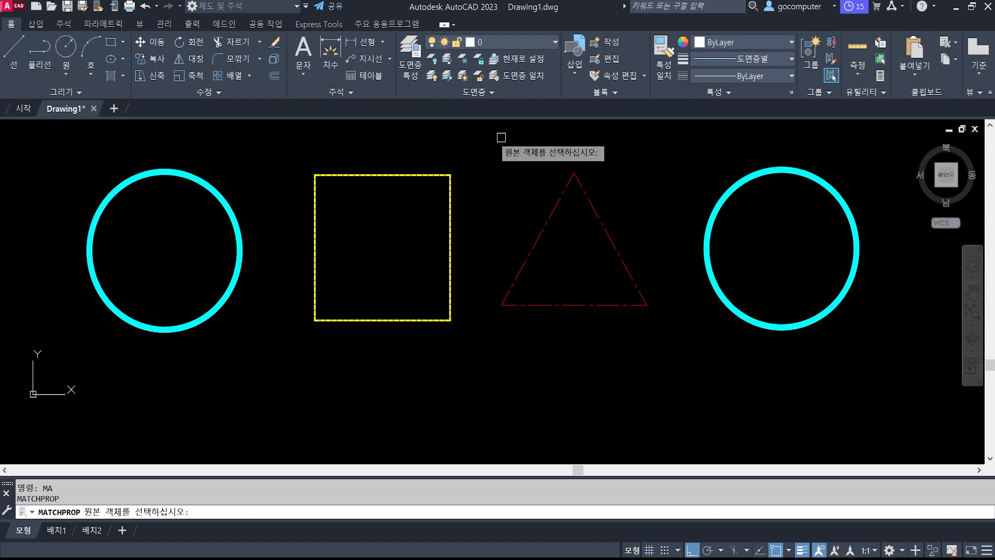
click(417, 173)
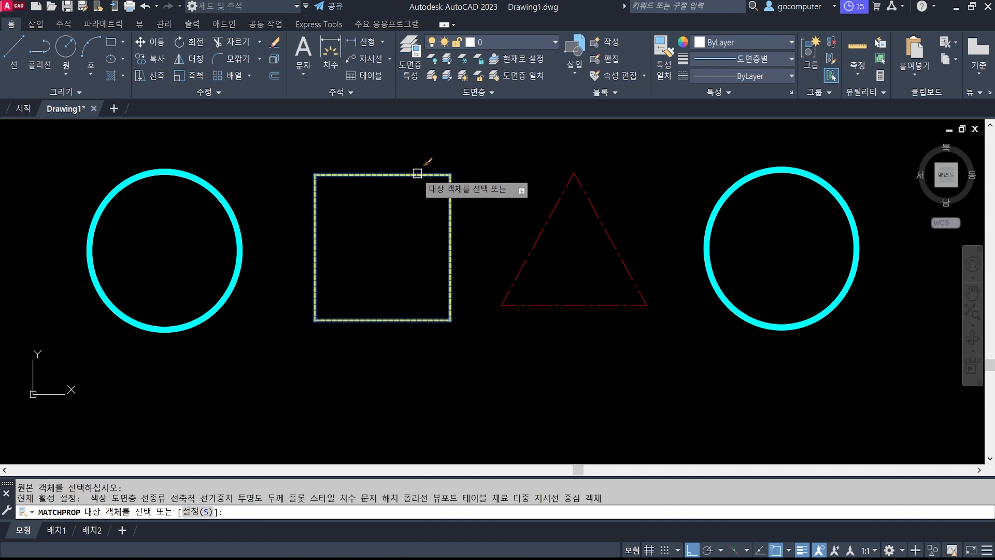
click(749, 176)
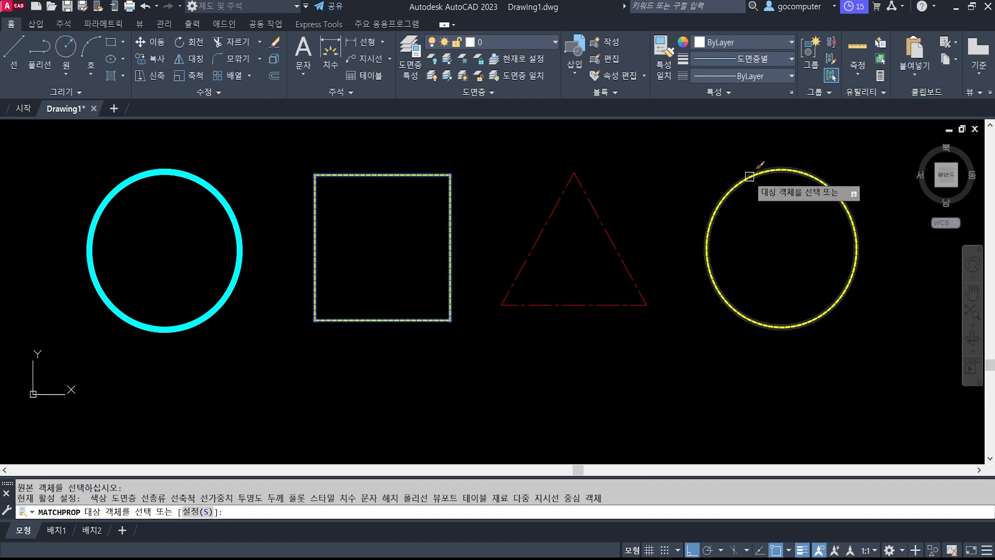
key(Return)
click(748, 216)
click(702, 156)
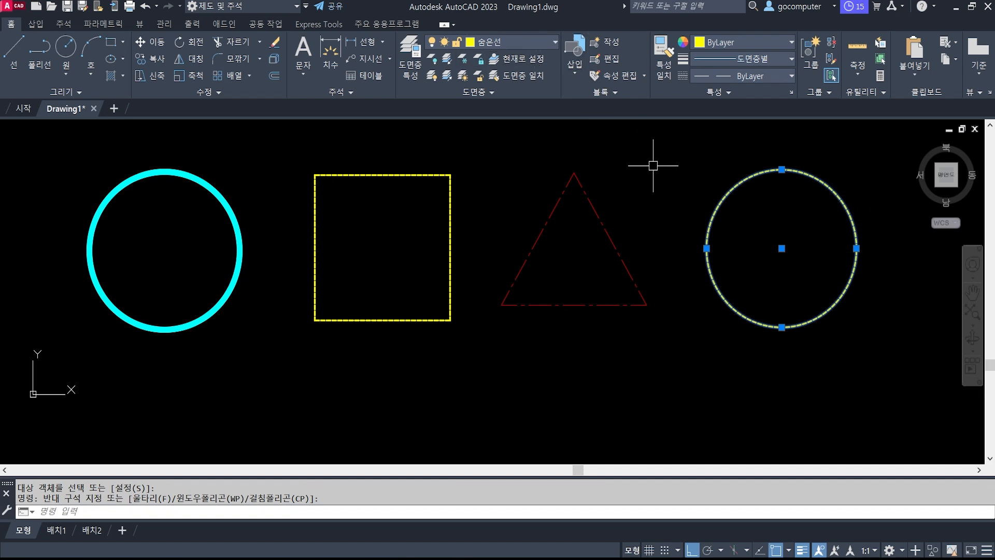
key(Escape)
key(Escape)
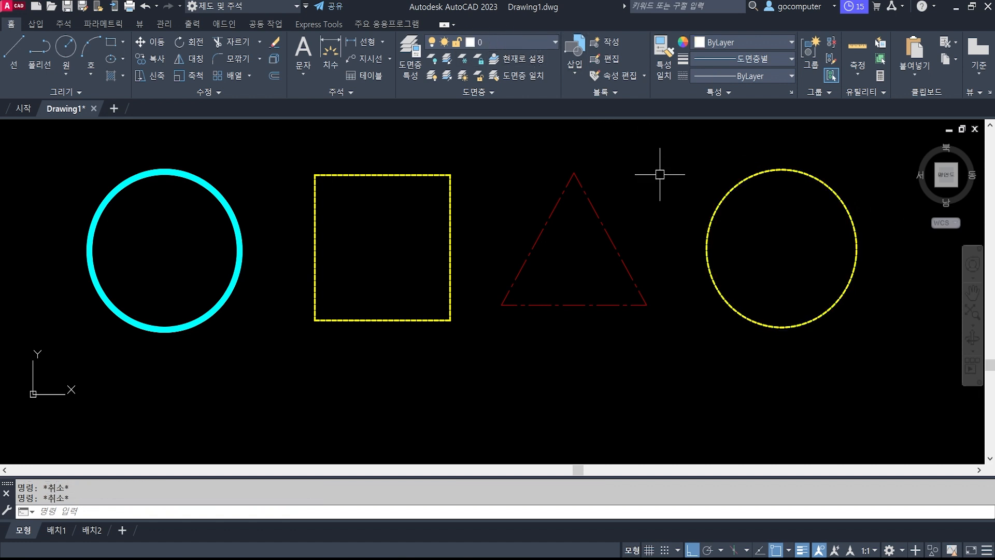
Select the yellow square and the yellow circle to compare their layers, and clear the selection.
click(356, 174)
click(767, 172)
key(Escape)
click(755, 171)
key(Escape)
Copy the red triangle's properties to the yellow circle with MATCHPROP, and select the changed circle to check its layer.
text(MA)
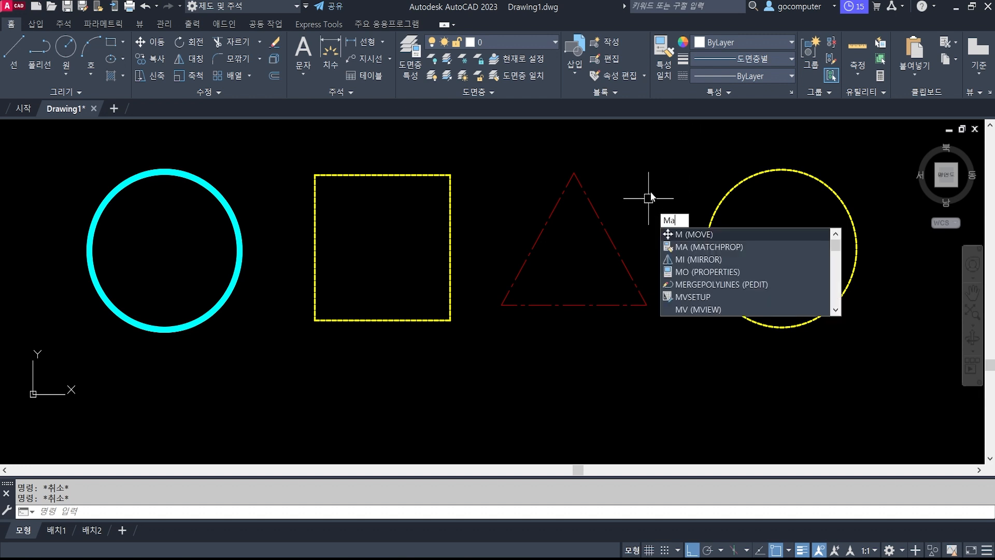
key(Return)
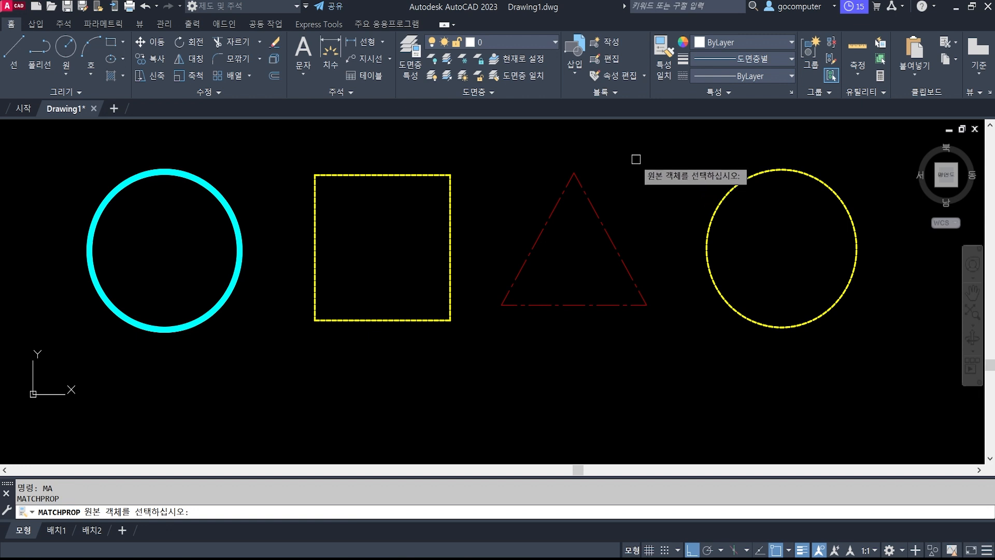
click(605, 230)
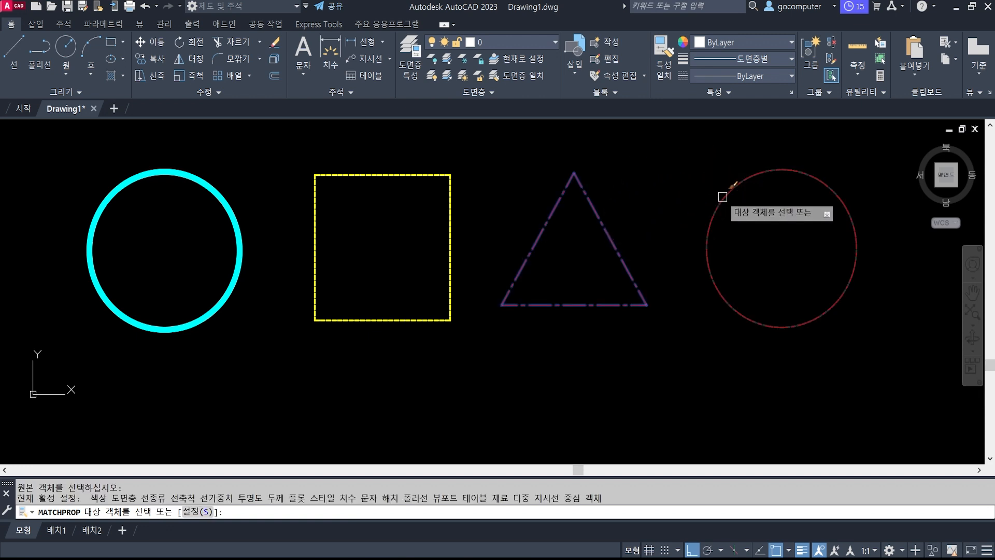
key(Return)
click(741, 206)
click(704, 170)
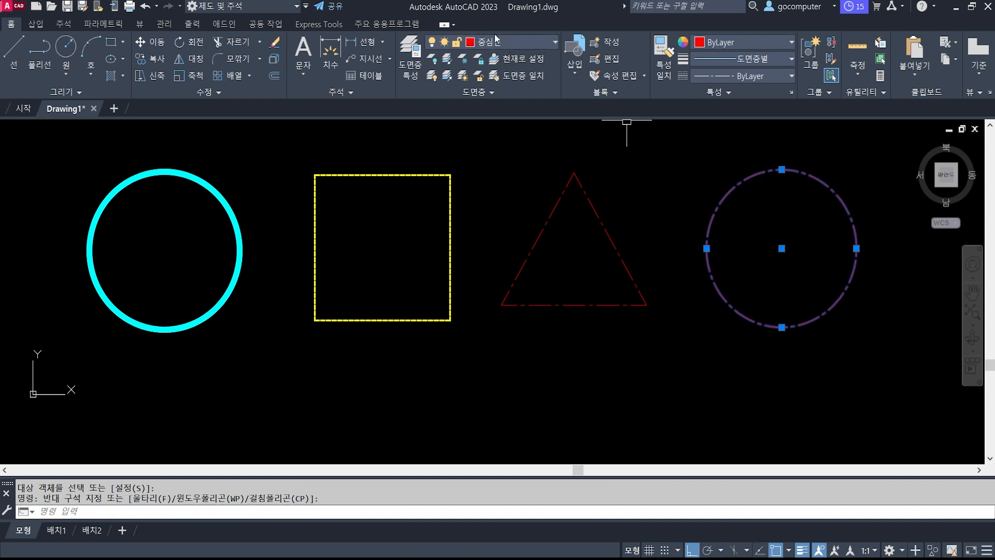
key(Escape)
key(Escape)
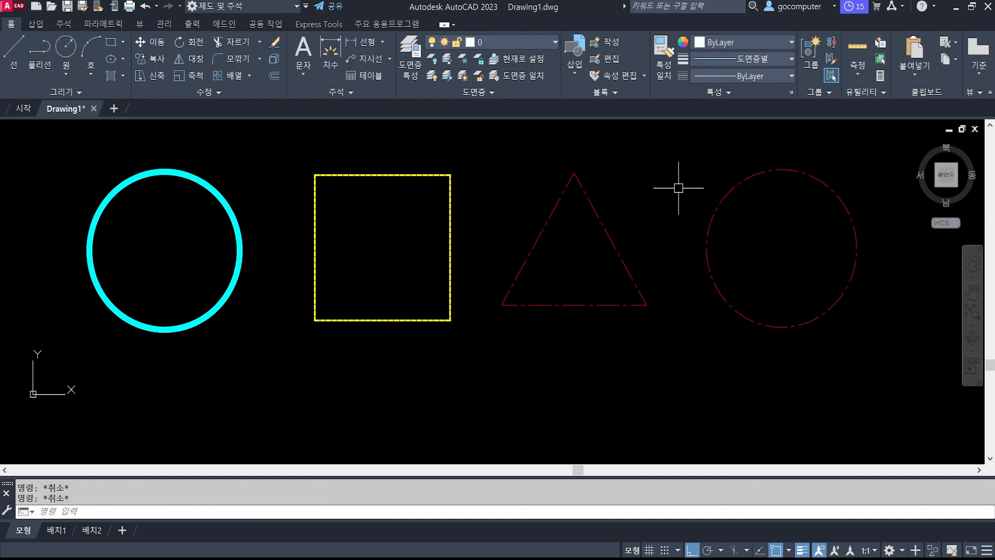
Copy the cyan circle's properties to the red dash-dot circle with MATCHPROP.
text(ma)
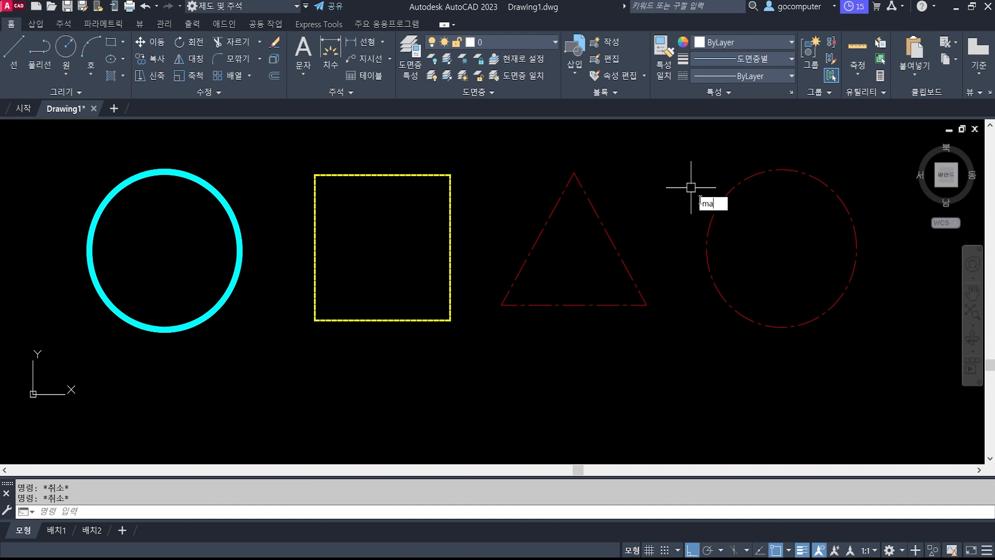
key(Return)
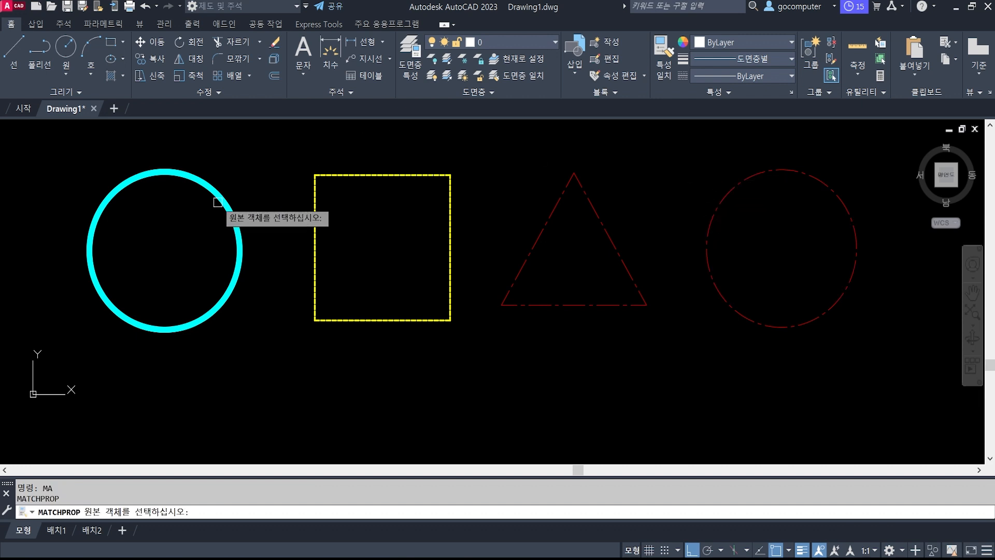
click(218, 202)
click(724, 198)
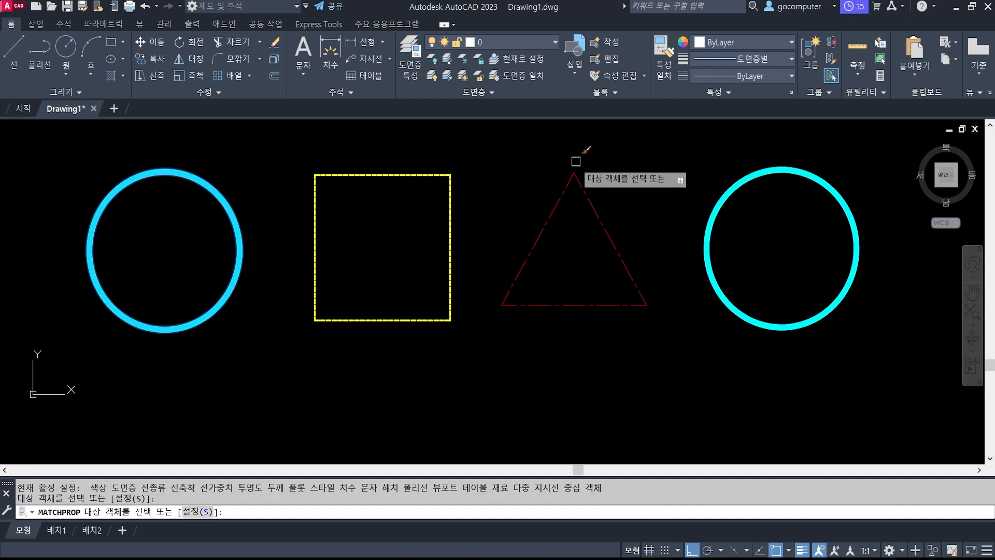
key(Return)
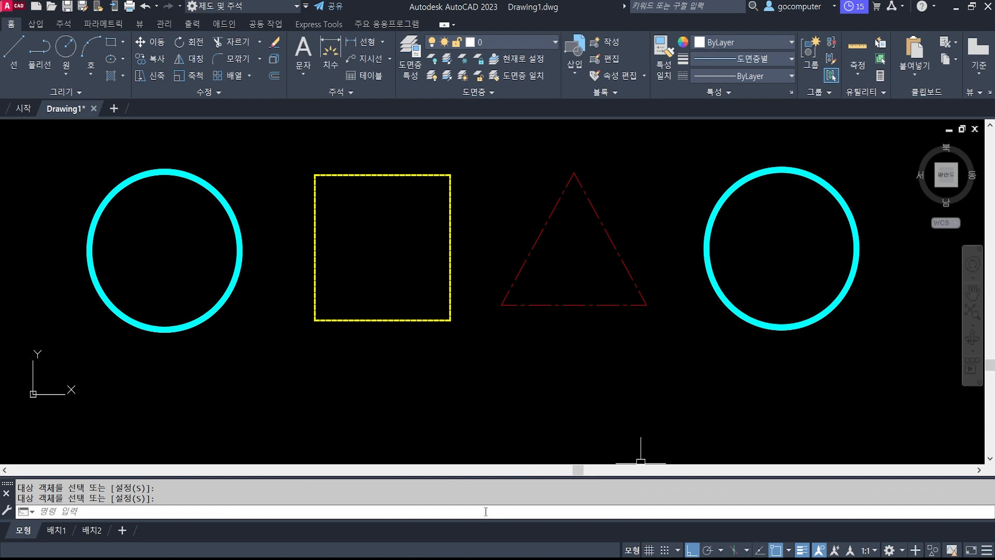
Switch to the PDF textbook in the browser and read the MATCHPROP and CHANGE sections on page 36, including the properties figure.
key(alt+Tab)
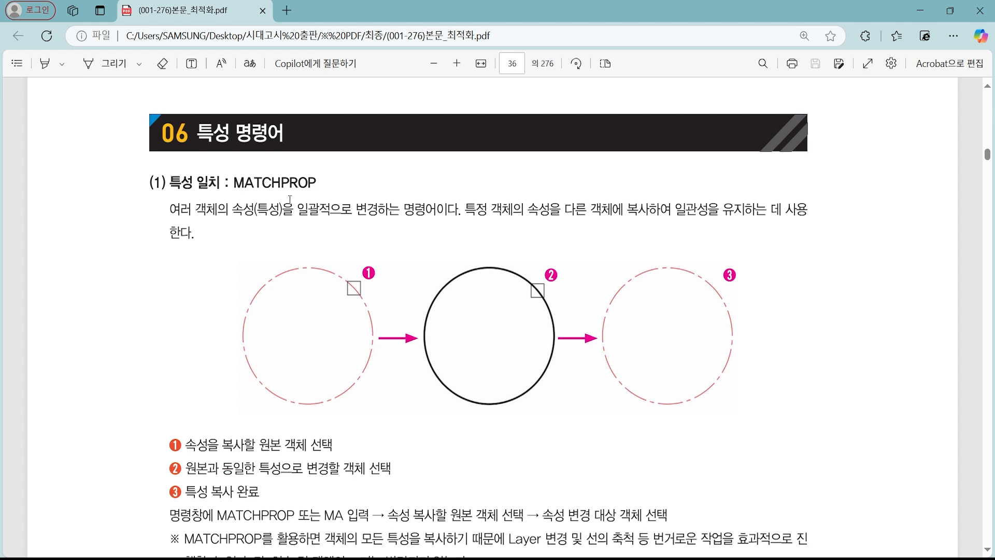
scroll(452, 348, down, 1)
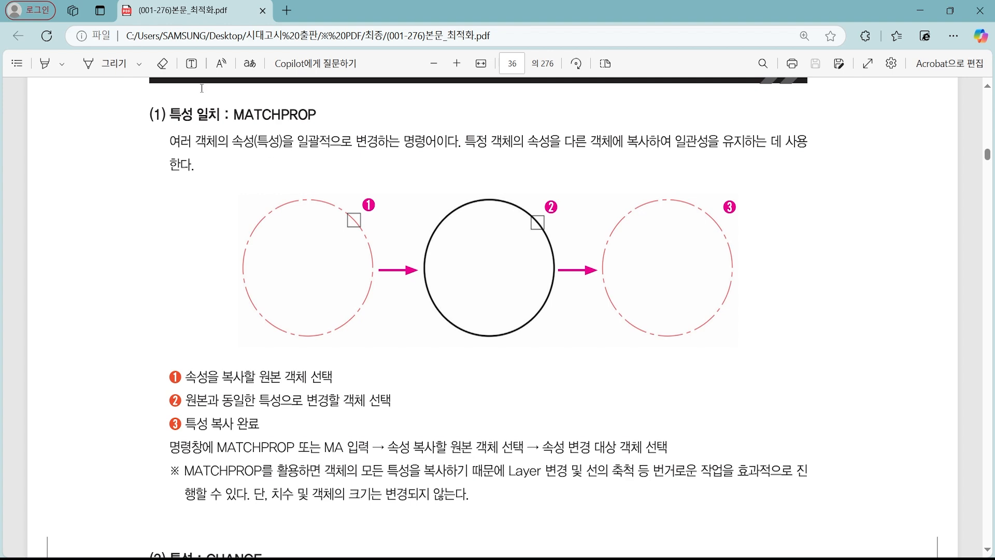
scroll(324, 336, down, 5)
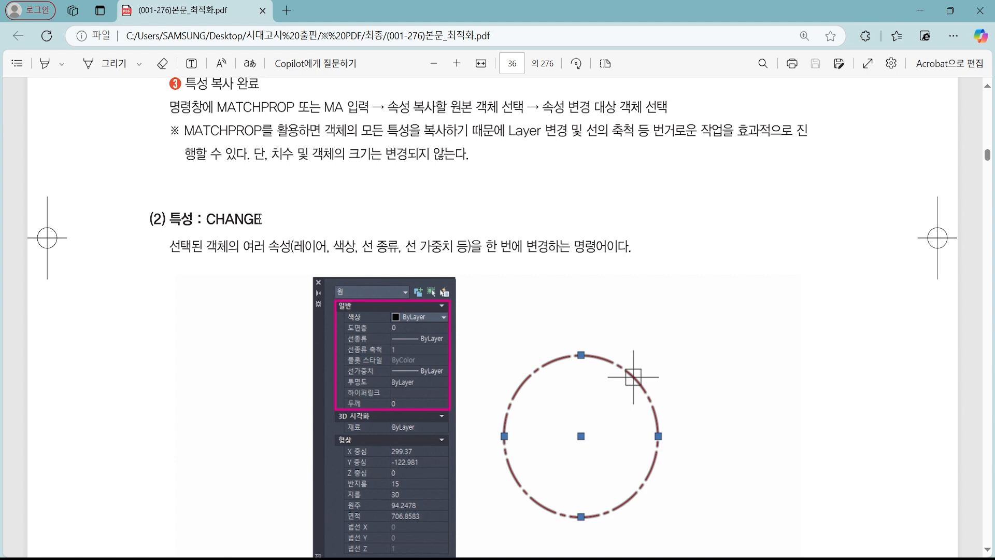
drag(208, 213, 264, 219)
click(216, 256)
scroll(345, 340, up, 4)
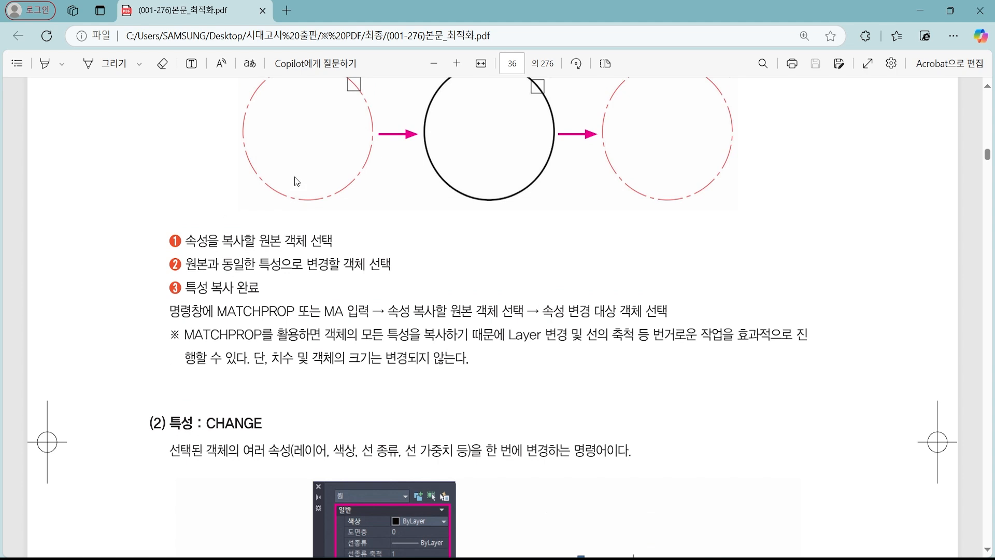
scroll(646, 301, down, 5)
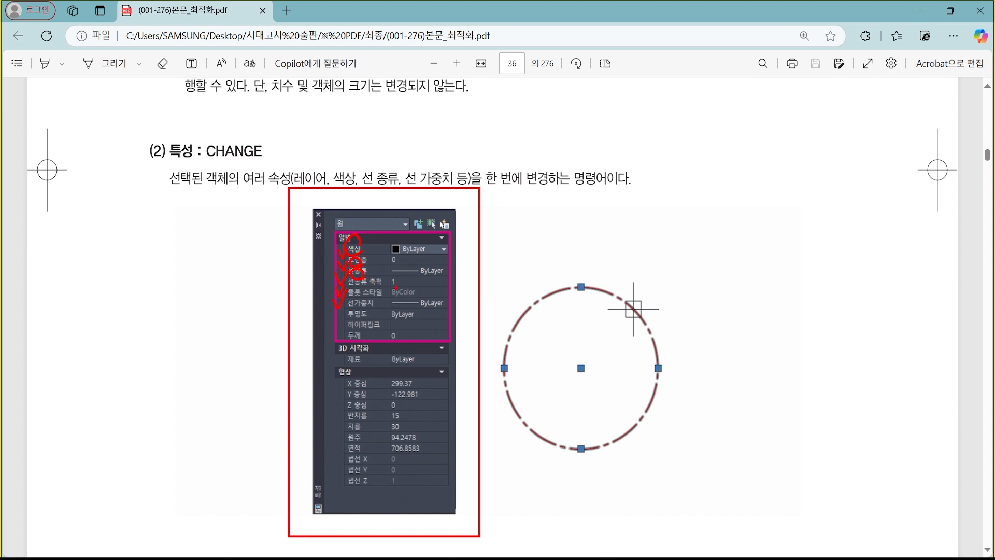
key(Escape)
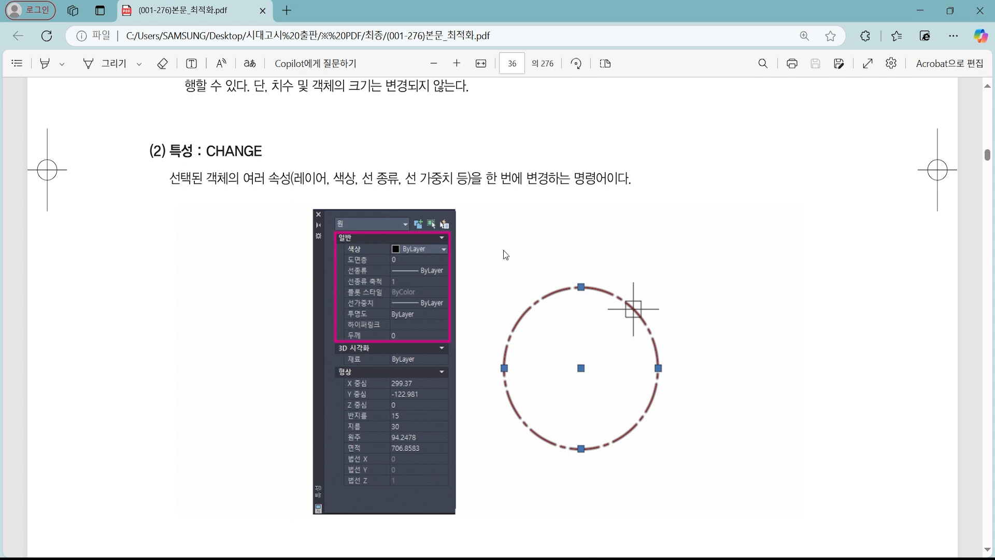
key(ctrl+2)
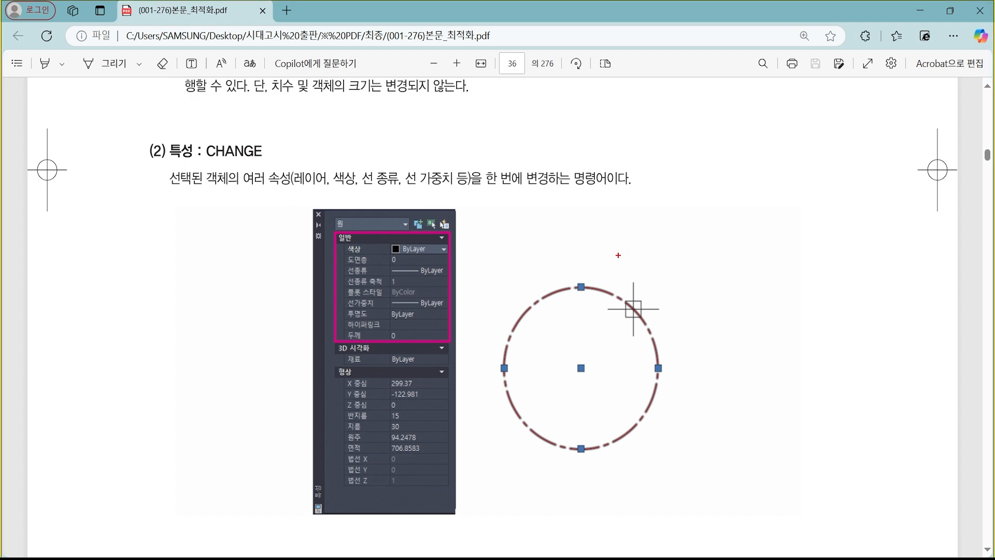
mouse_move(535, 300)
mouse_down()
mouse_move(555, 283)
mouse_move(551, 306)
mouse_up()
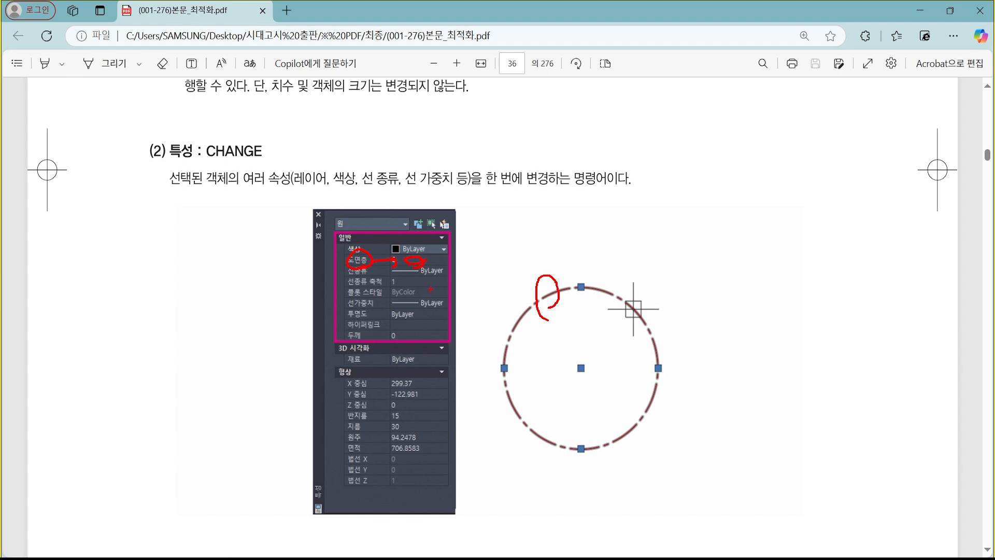
key(Escape)
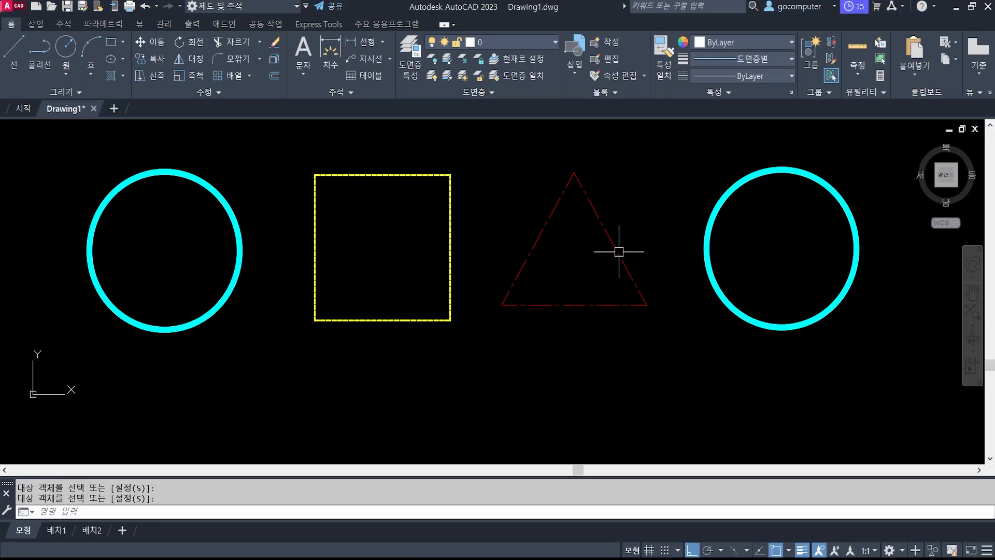
Return to AutoCAD and select the cyan circle right of the triangle to check its layer, clearing the selection.
scroll(658, 225, up, 2)
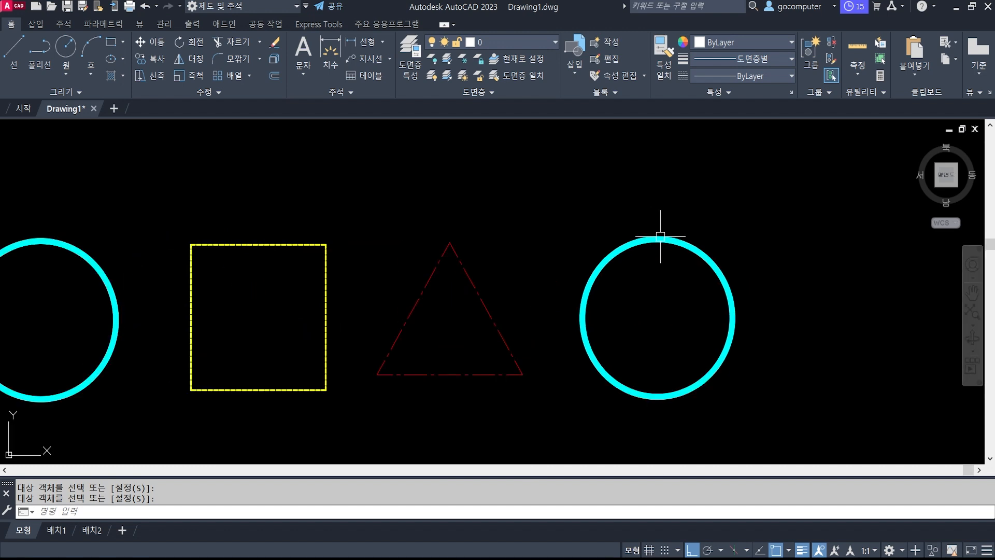
click(666, 237)
key(Escape)
key(Escape)
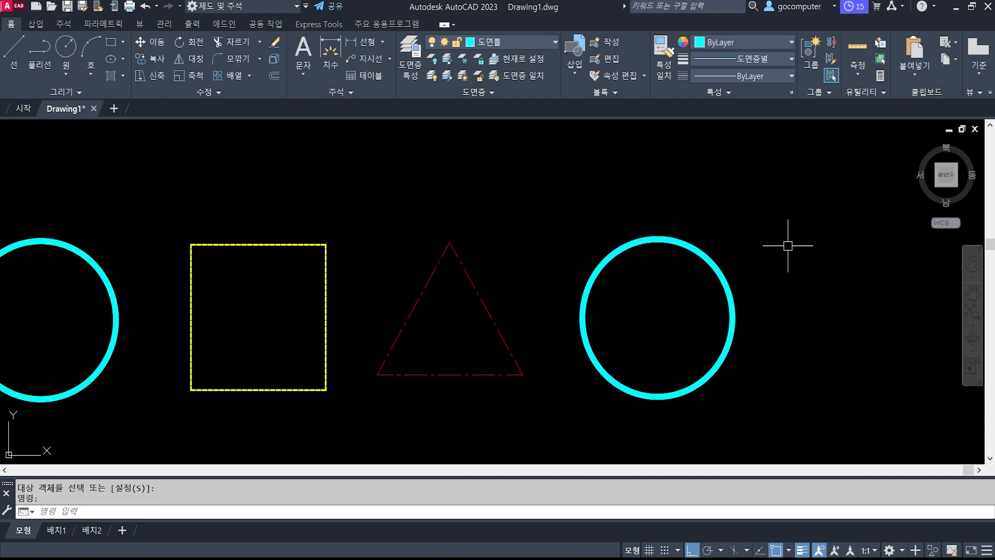
click(676, 243)
key(Escape)
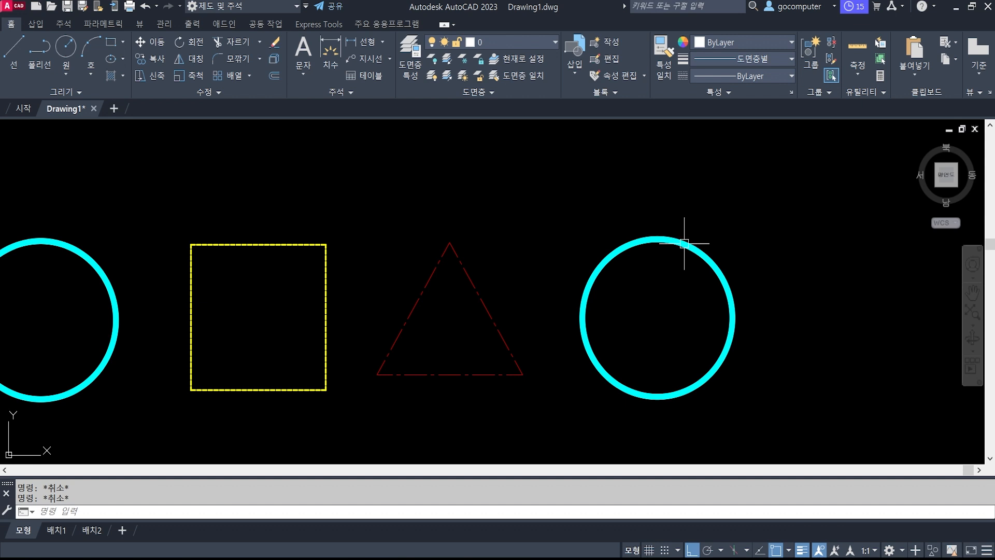
Move the cyan circle right of the triangle to layer 0, and reselect it to check the change.
click(694, 242)
click(516, 42)
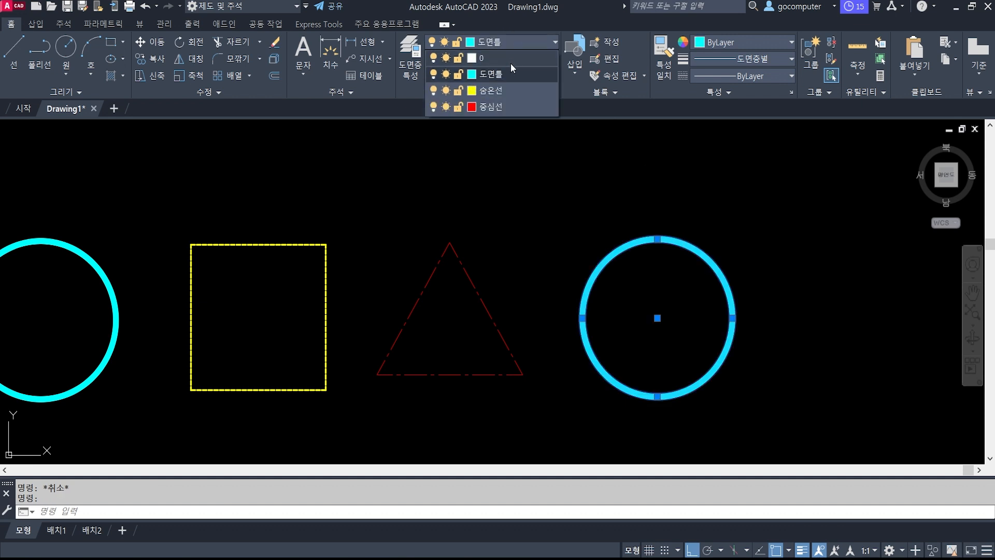
click(511, 63)
key(Escape)
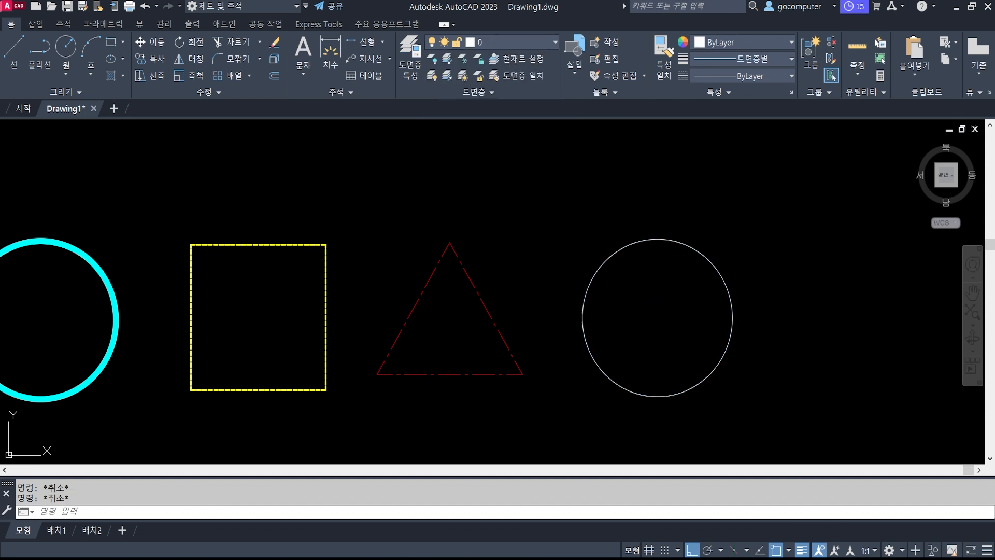
middle_drag(666, 314, 740, 300)
click(734, 222)
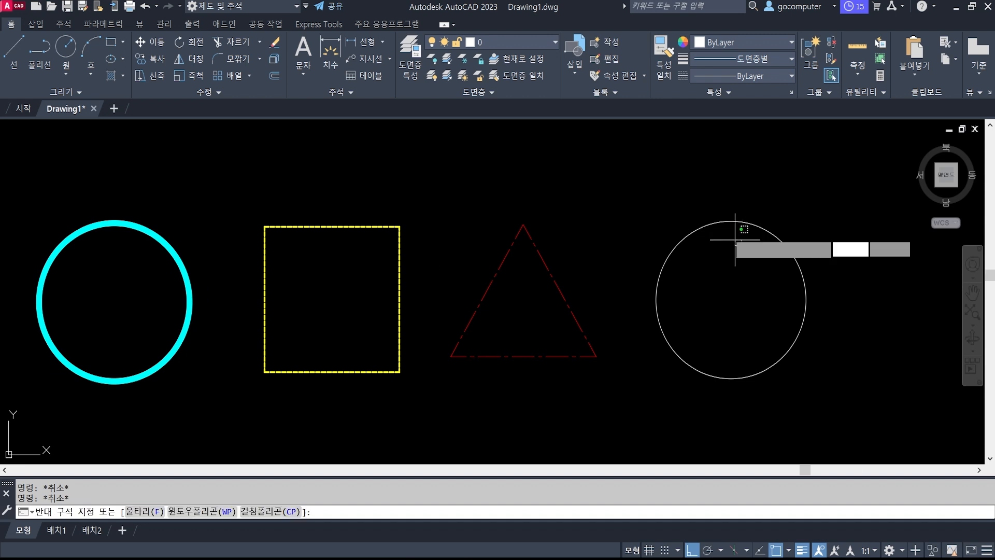
click(680, 176)
middle_drag(648, 224, 673, 228)
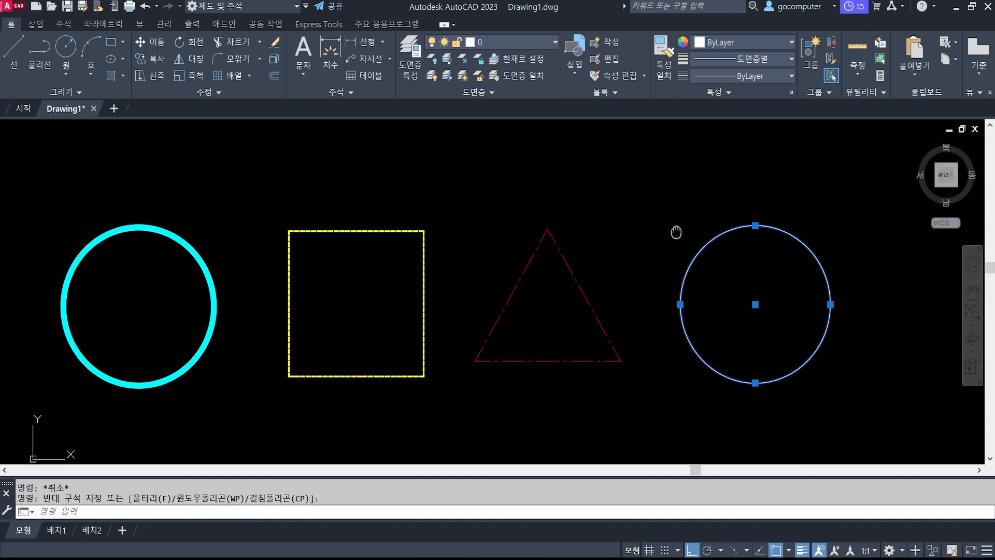
key(Escape)
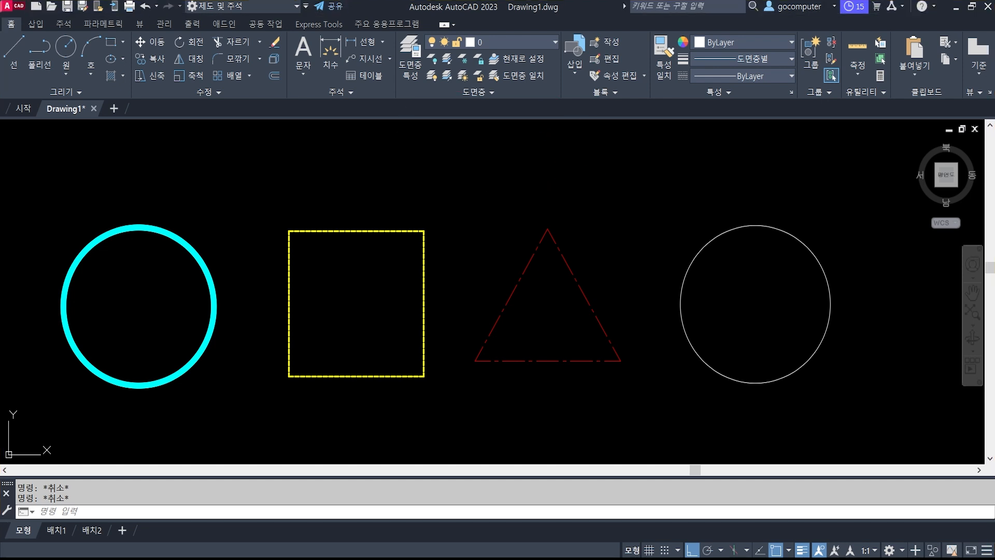
Open the Properties palette with the CH command and select the white circle to examine its general and geometry properties.
text(h)
key(Return)
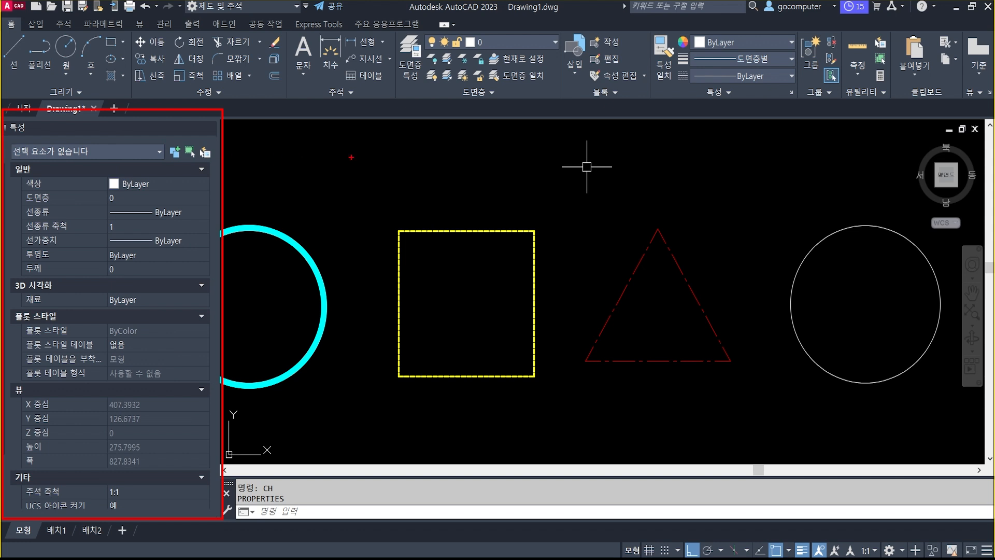
key(Escape)
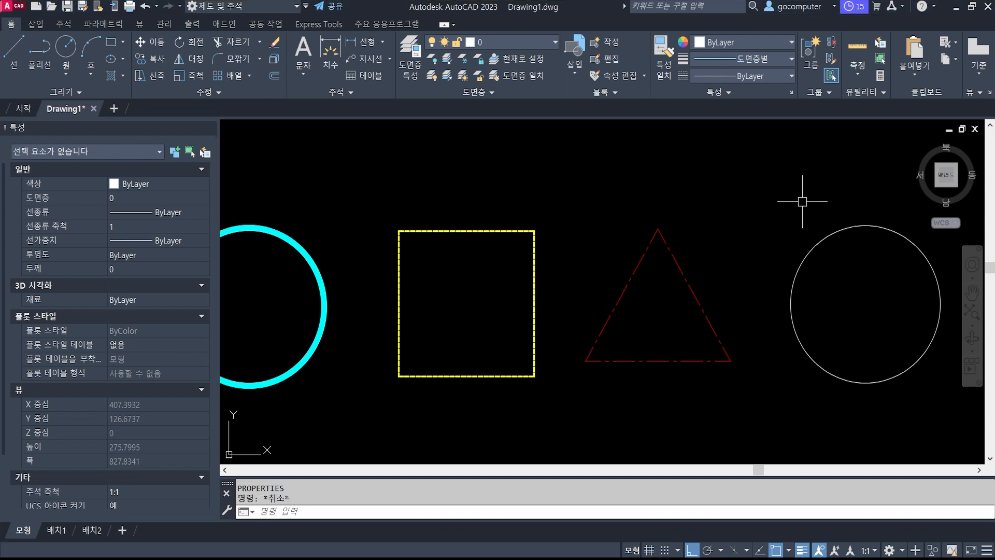
click(821, 239)
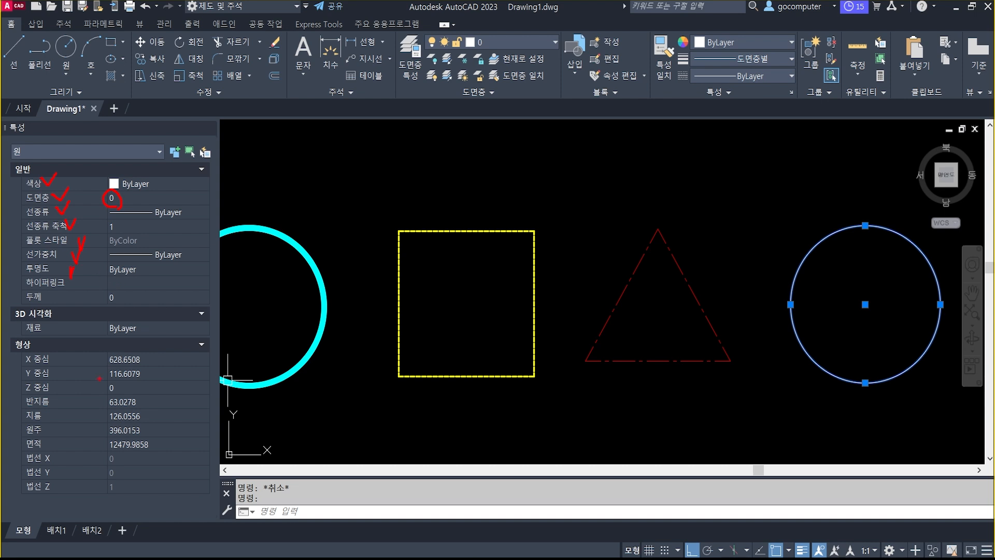
Assign the selected circle beside the triangle to the layer 숨은선 and clear the selection.
key(Escape)
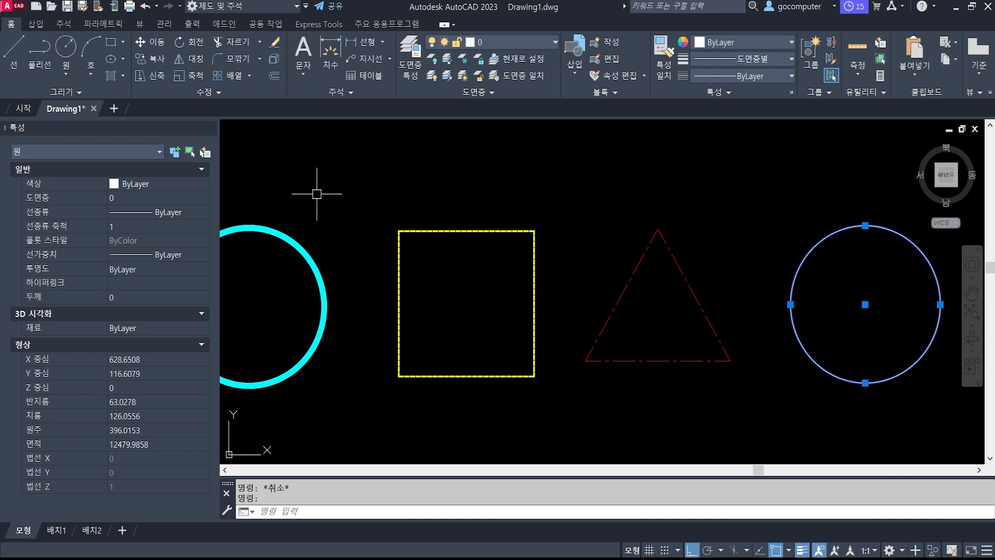
click(141, 198)
click(142, 198)
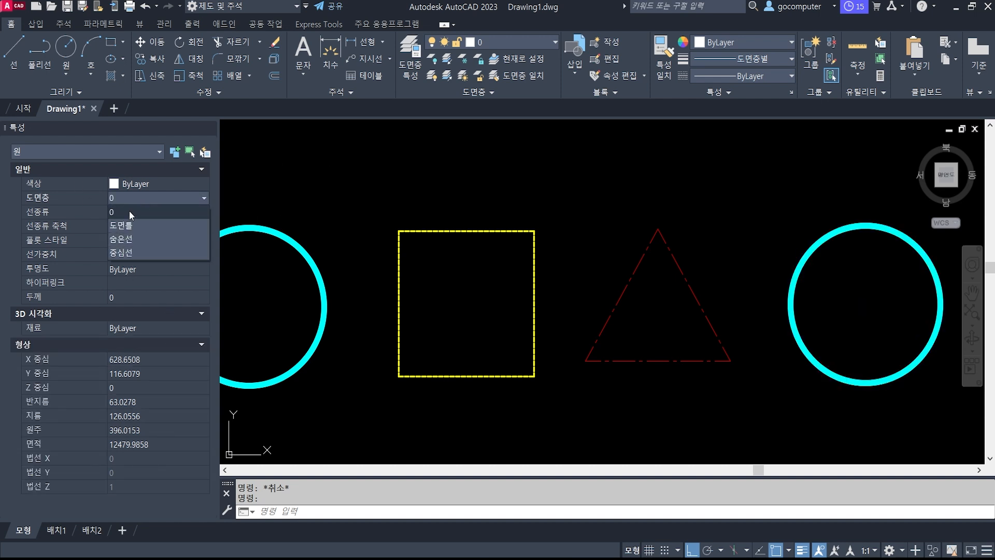
click(127, 238)
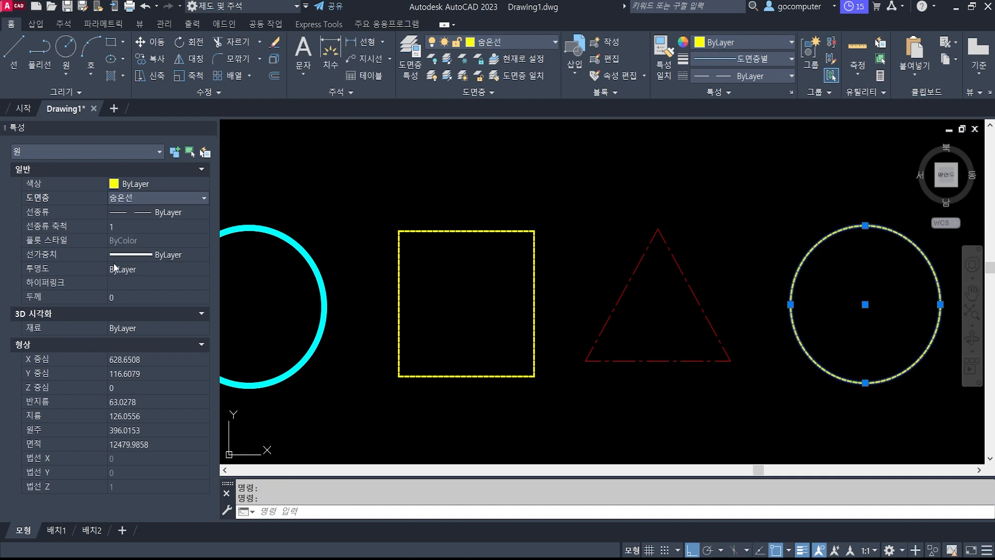
key(Escape)
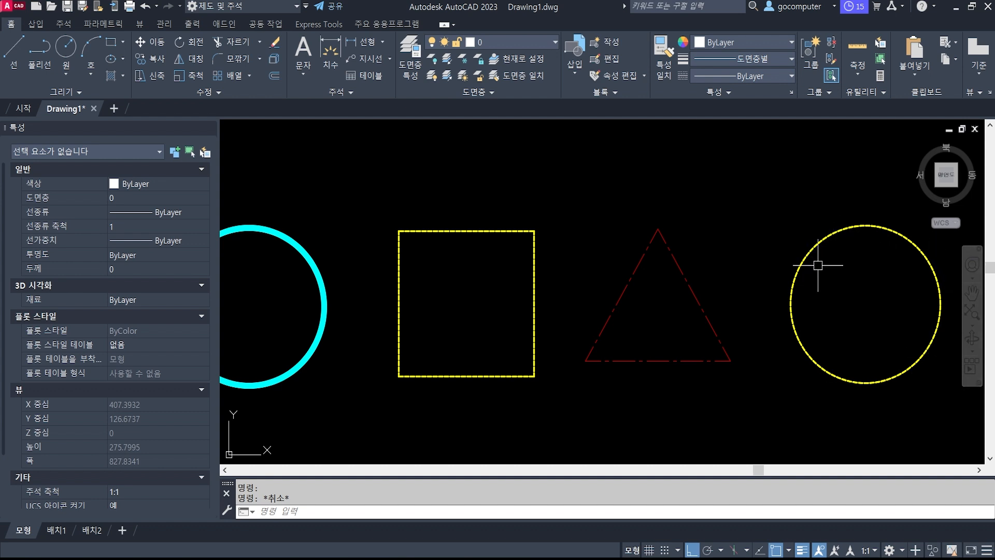
Select the yellow circle beside the triangle and set its linetype scale to 2, clearing the selection.
click(833, 271)
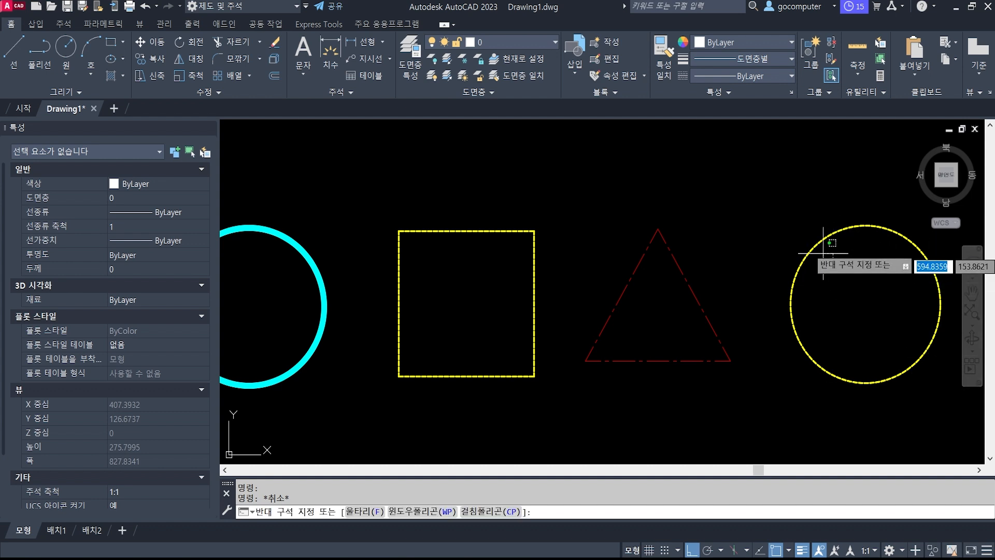
click(785, 209)
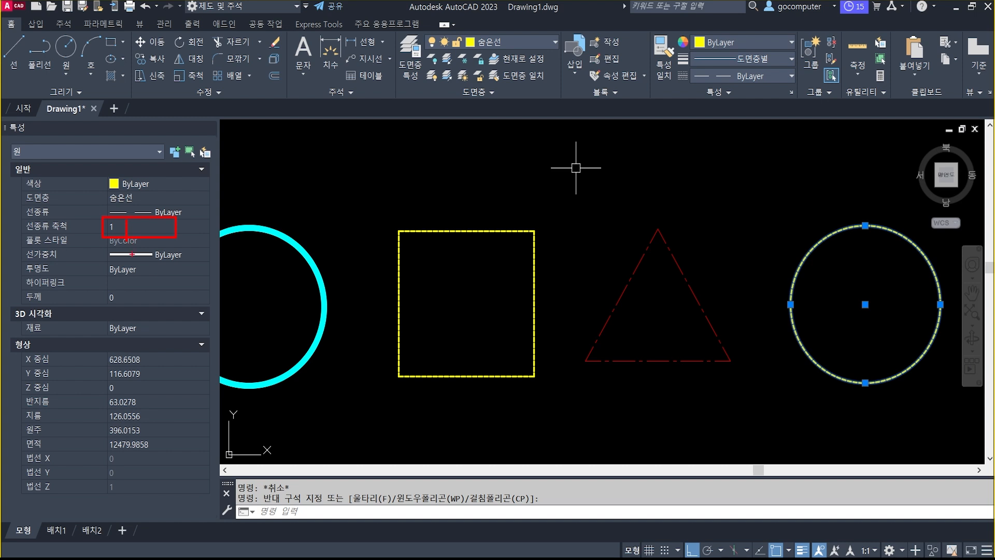
click(126, 228)
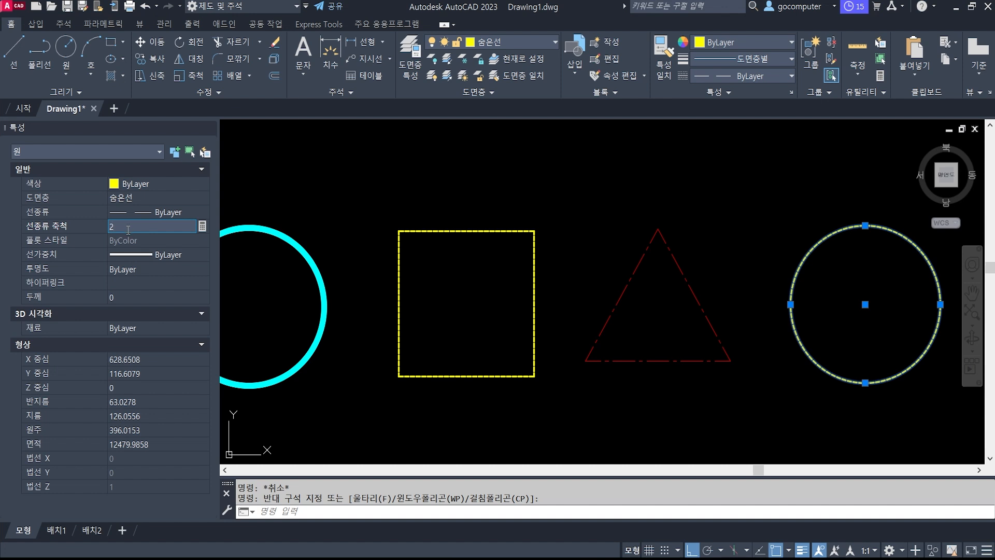
text(2)
key(Return)
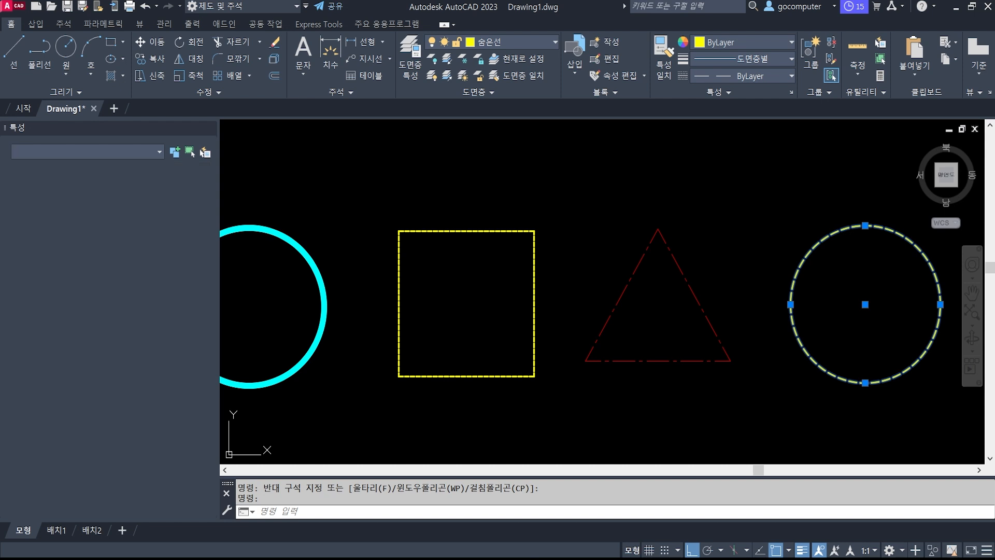
key(Escape)
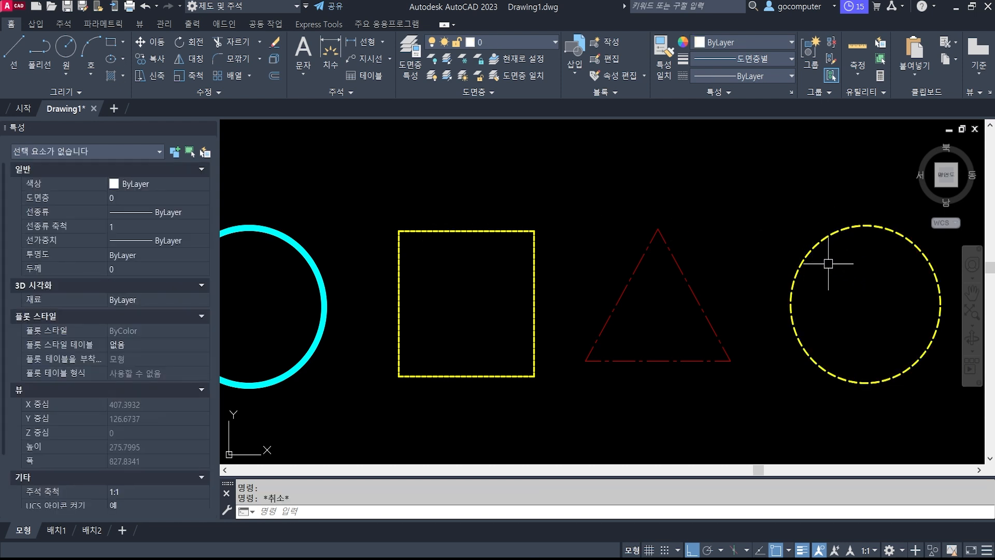
Set the yellow circle's linetype scale to 4 and clear the selection.
click(863, 245)
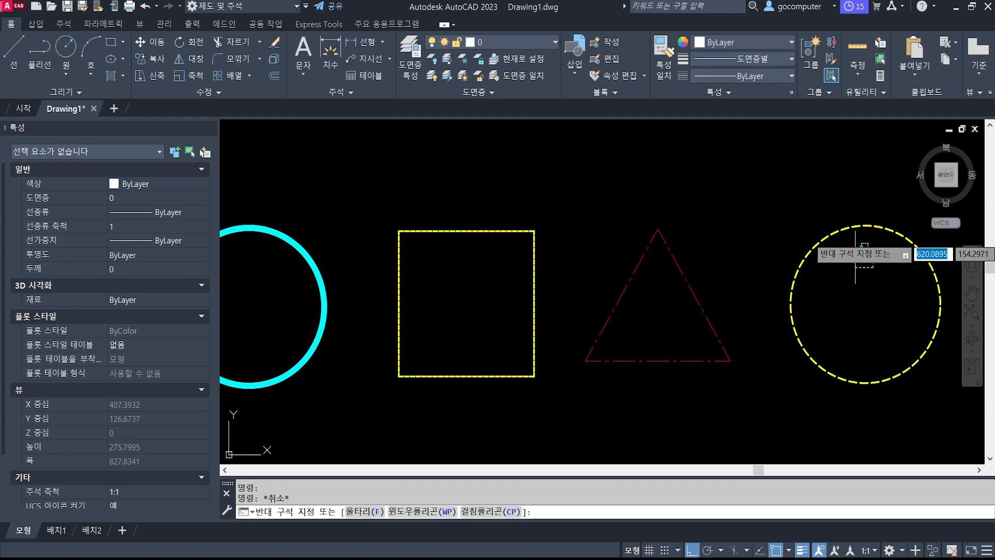
click(793, 200)
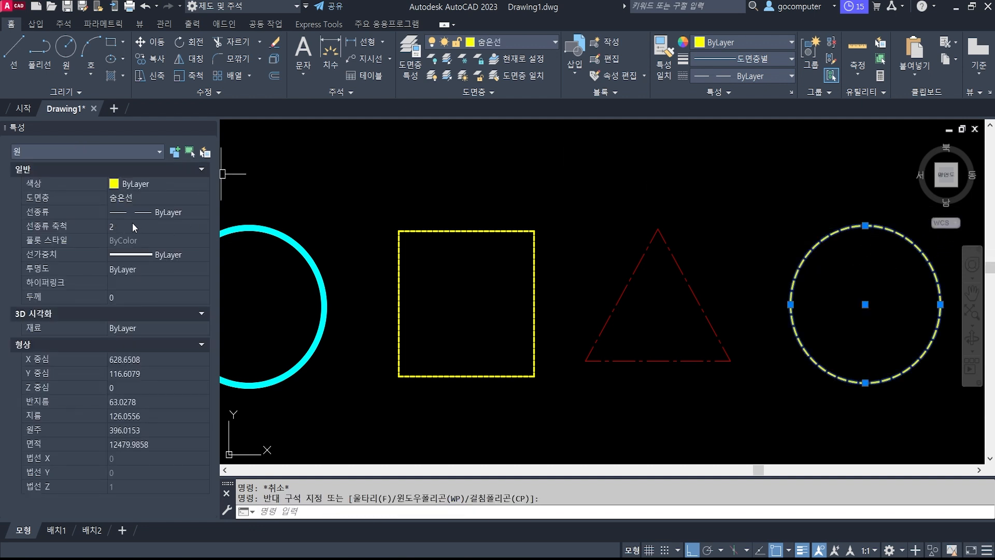
click(132, 224)
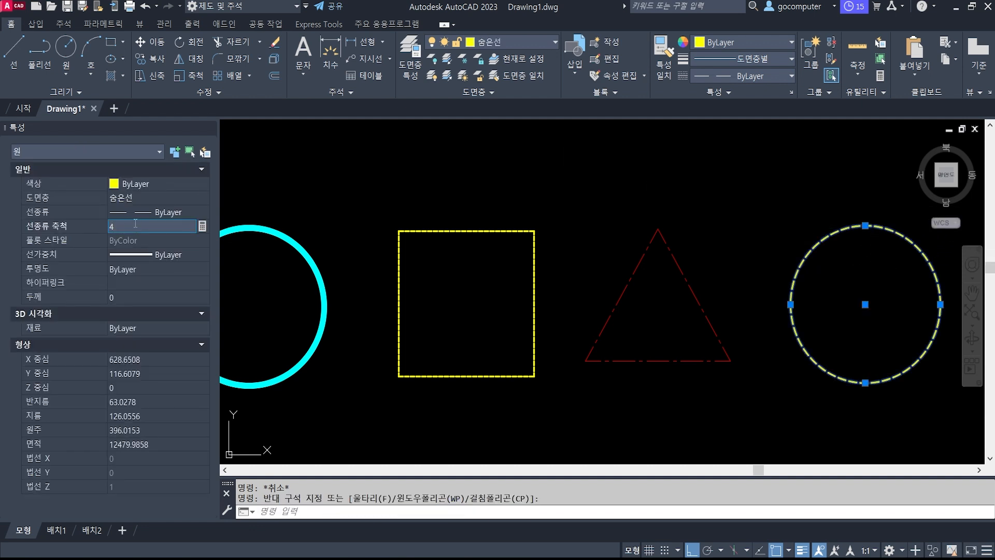
key(Return)
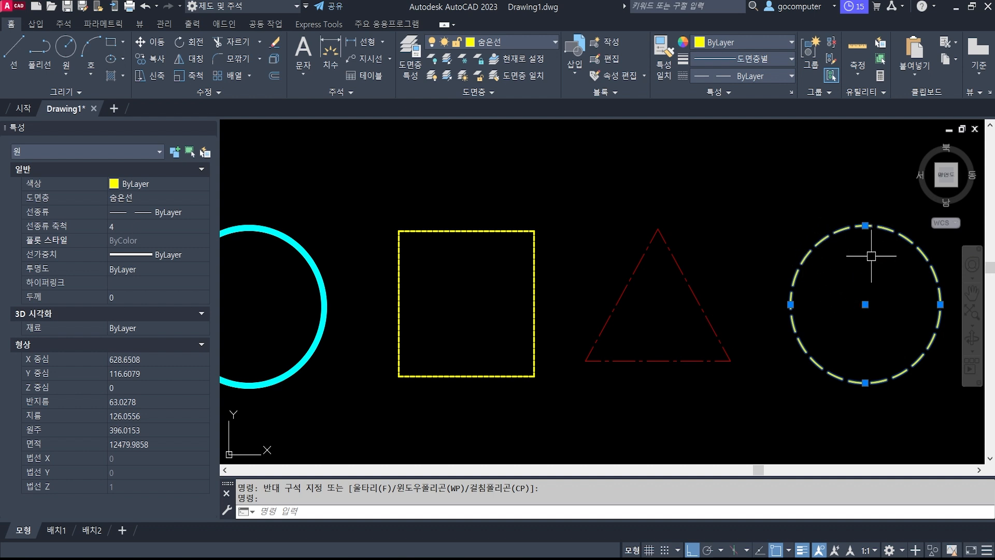
key(Escape)
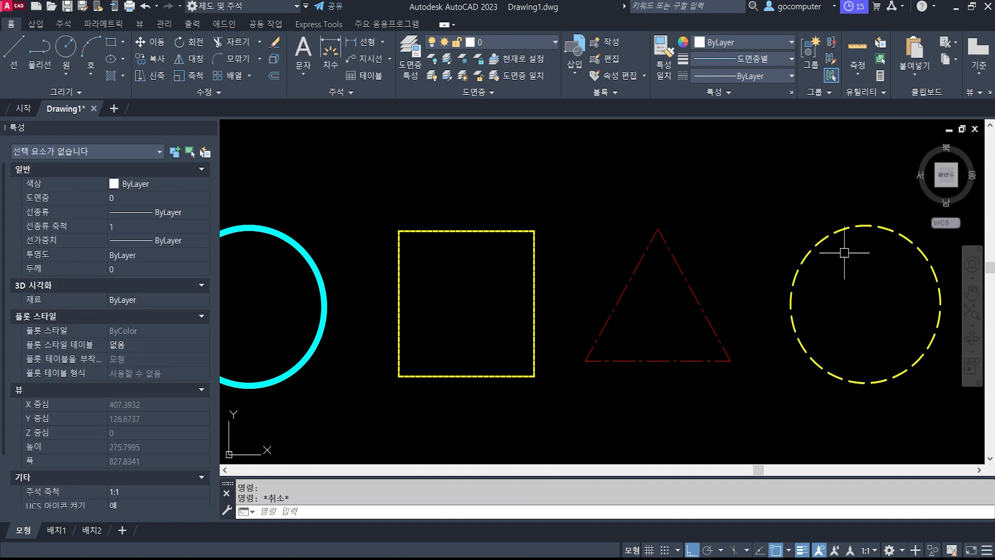
Restore the yellow circle's linetype scale to 1 and clear the selection.
click(844, 253)
click(796, 211)
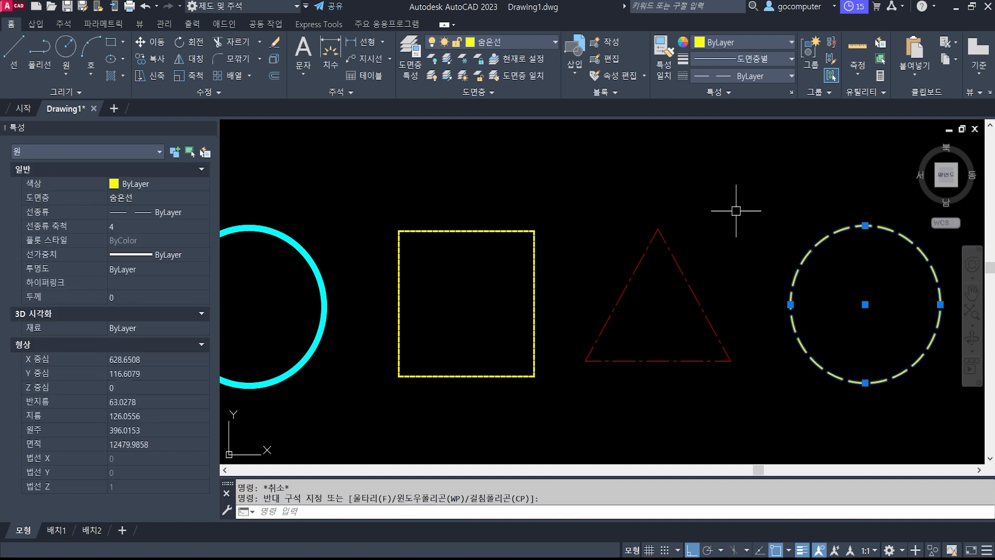
click(133, 226)
text(1)
key(Return)
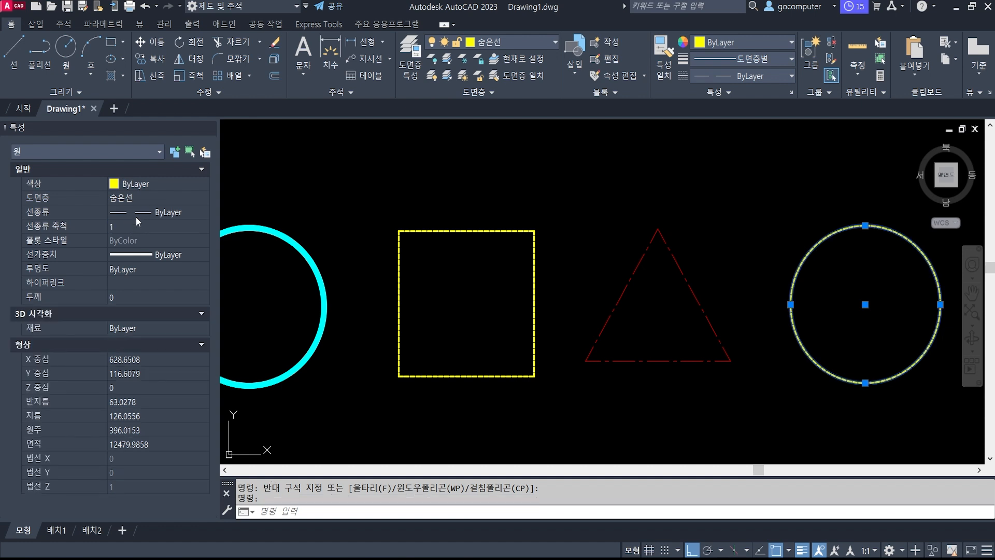
key(Escape)
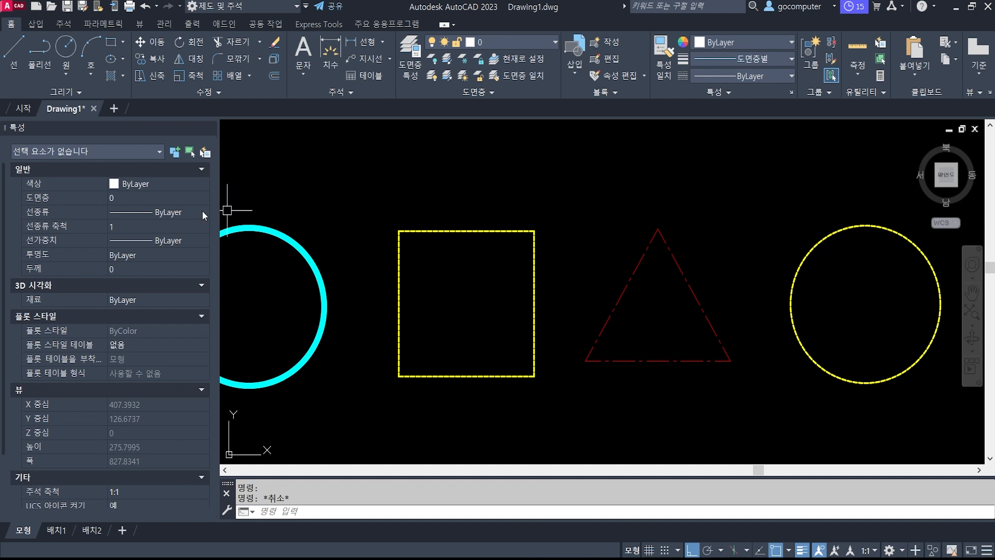
Select the yellow circle and the red triangle in turn to check their properties, including the linetype scale.
click(844, 280)
click(765, 215)
key(Escape)
click(691, 224)
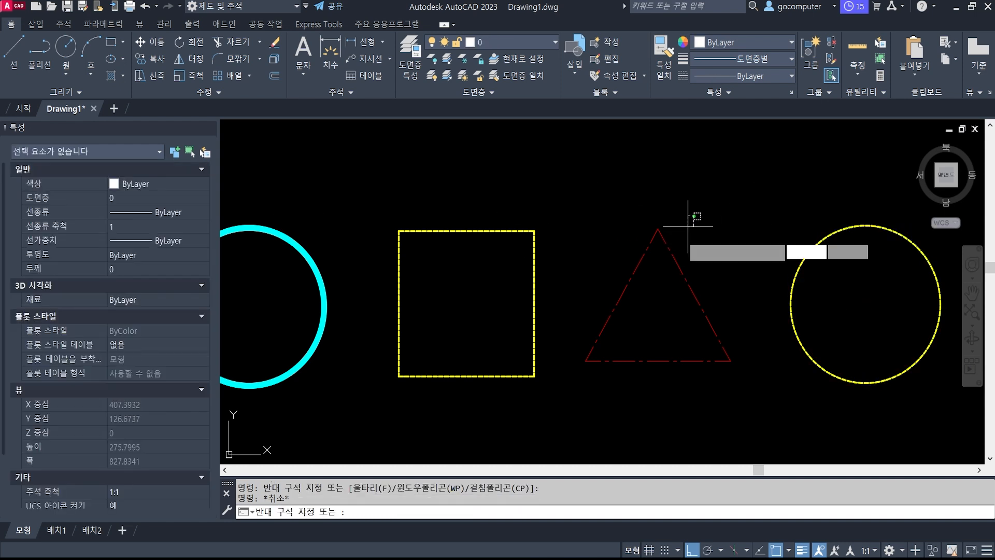
click(656, 272)
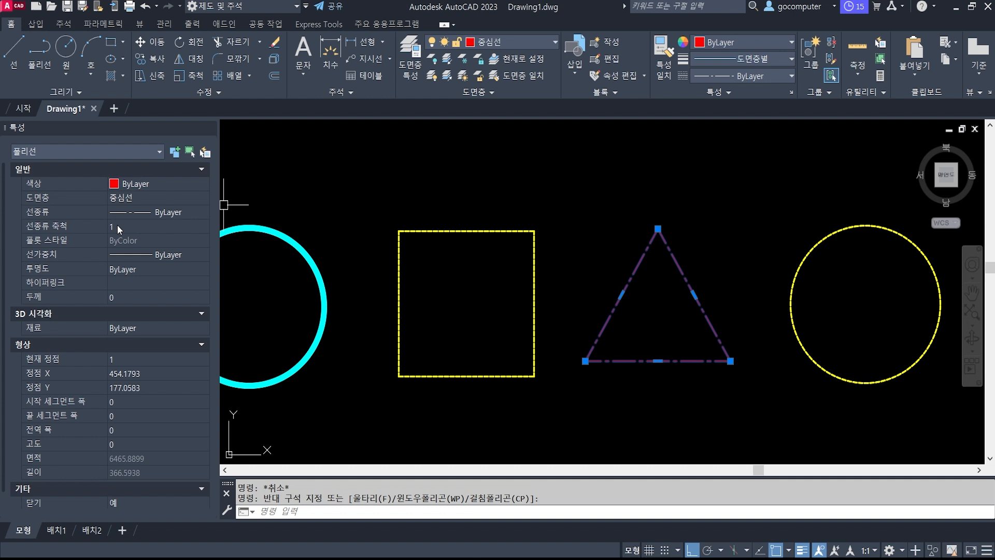
key(Escape)
Make the layer 중심선 current and draw a horizontal line about 20 units long above the square.
middle_drag(429, 206, 517, 282)
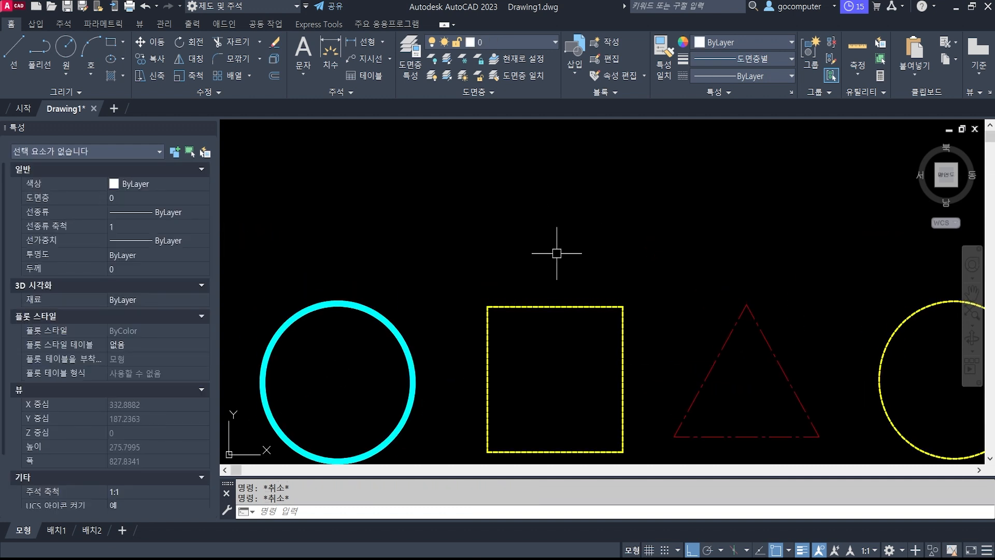
click(513, 43)
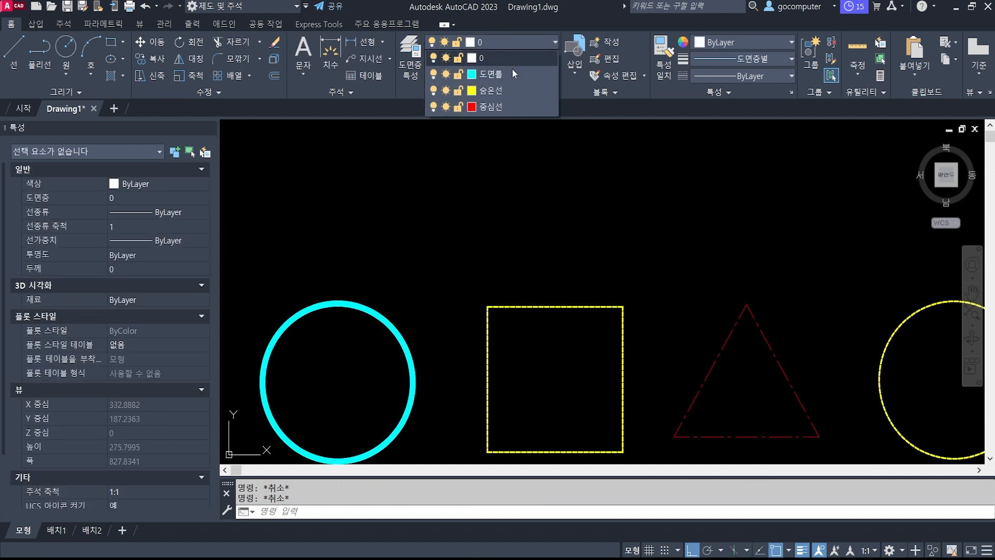
click(509, 109)
scroll(511, 195, up, 3)
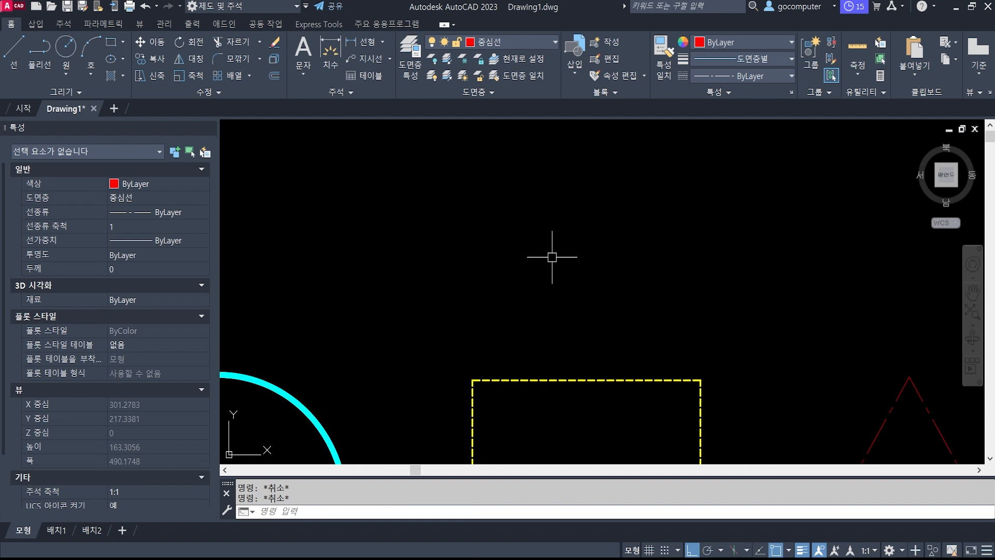
text(L)
key(Return)
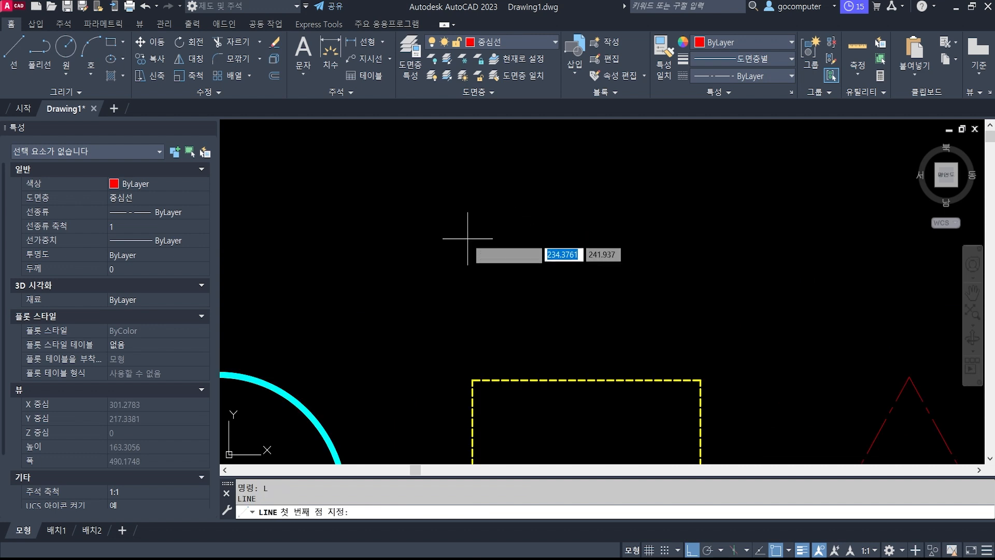
click(468, 239)
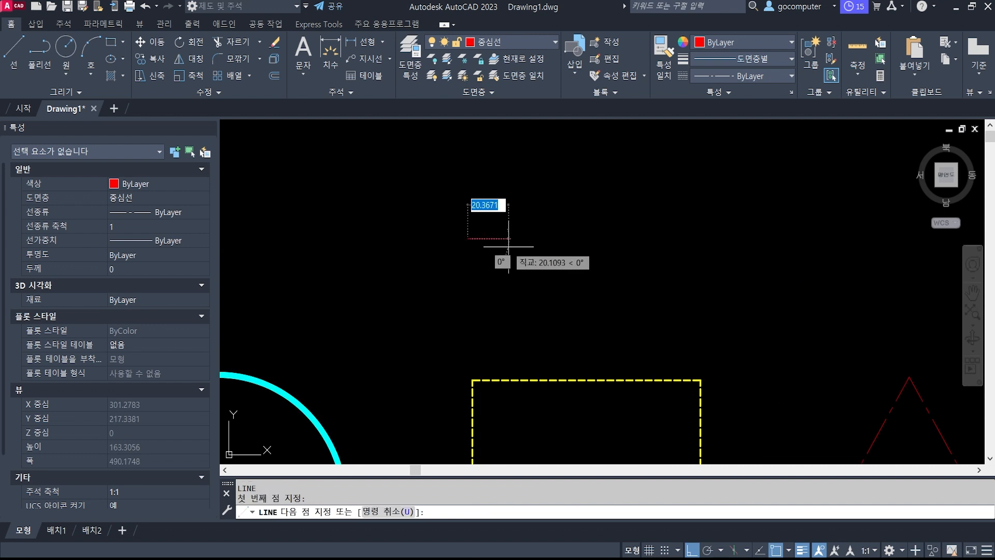
click(508, 247)
key(Escape)
Set the linetype scale of the short red line above the square to 0.5 and clear the selection.
scroll(482, 231, up, 5)
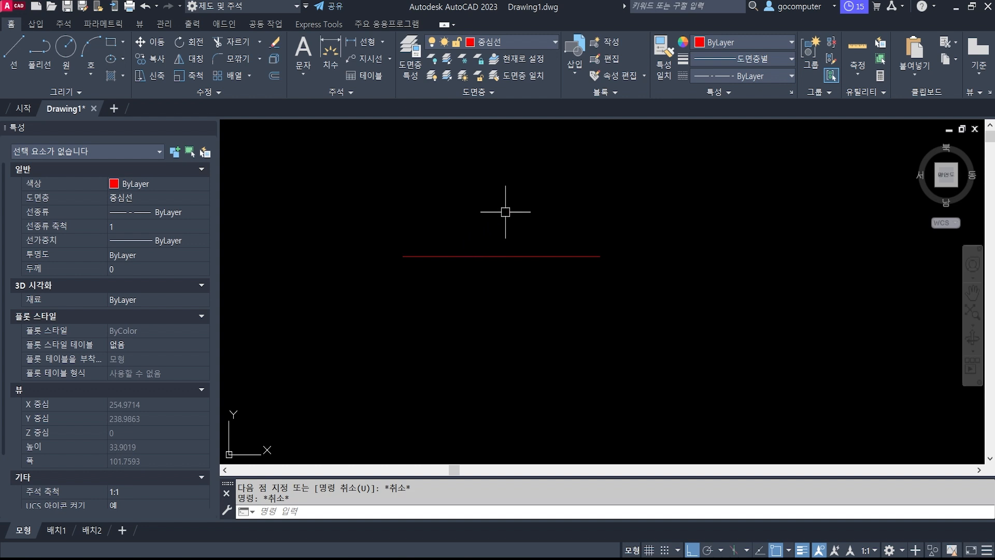
click(537, 289)
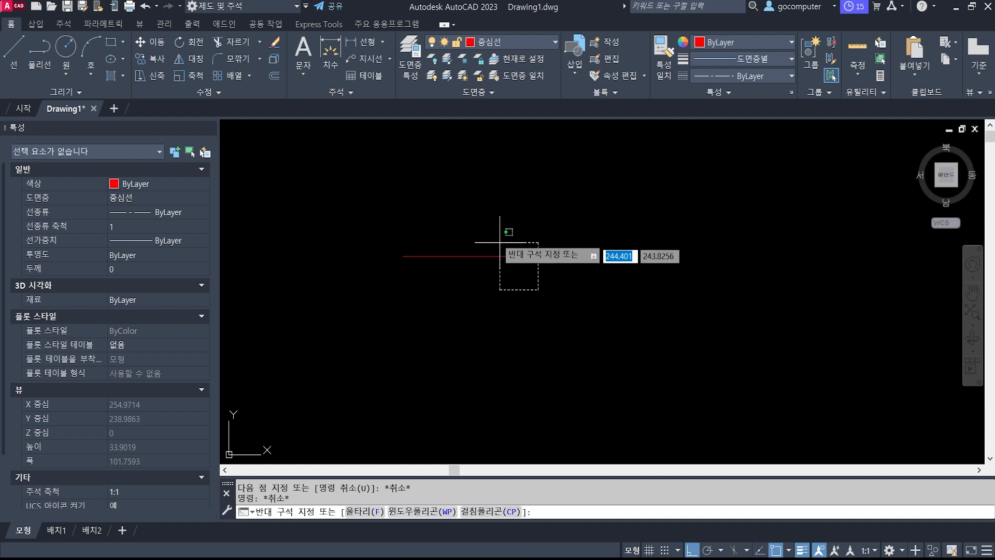
click(484, 223)
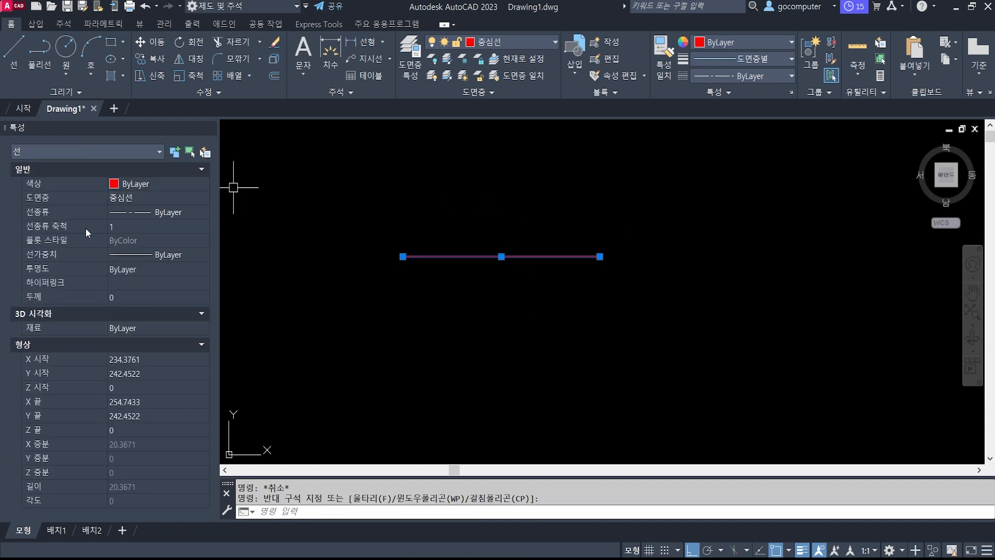
click(130, 226)
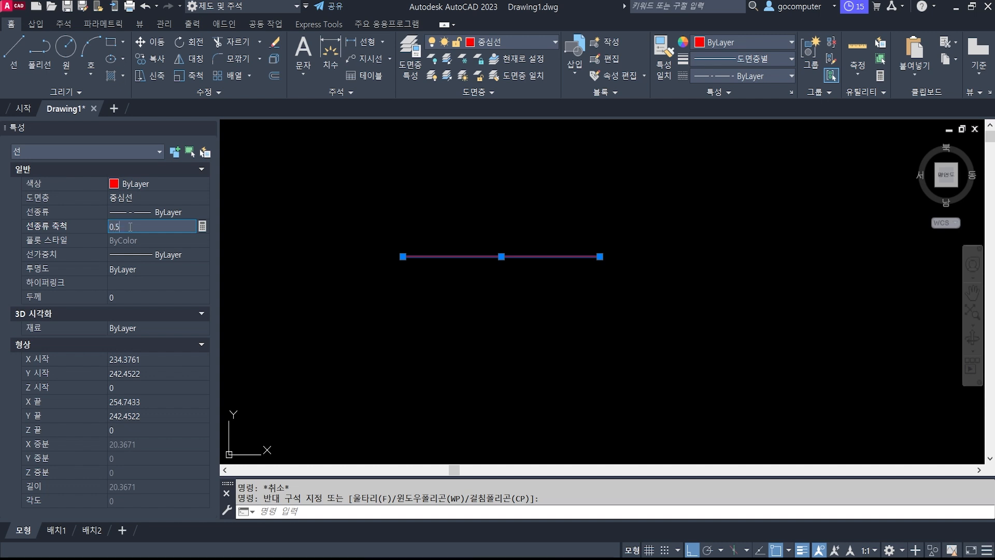
key(Return)
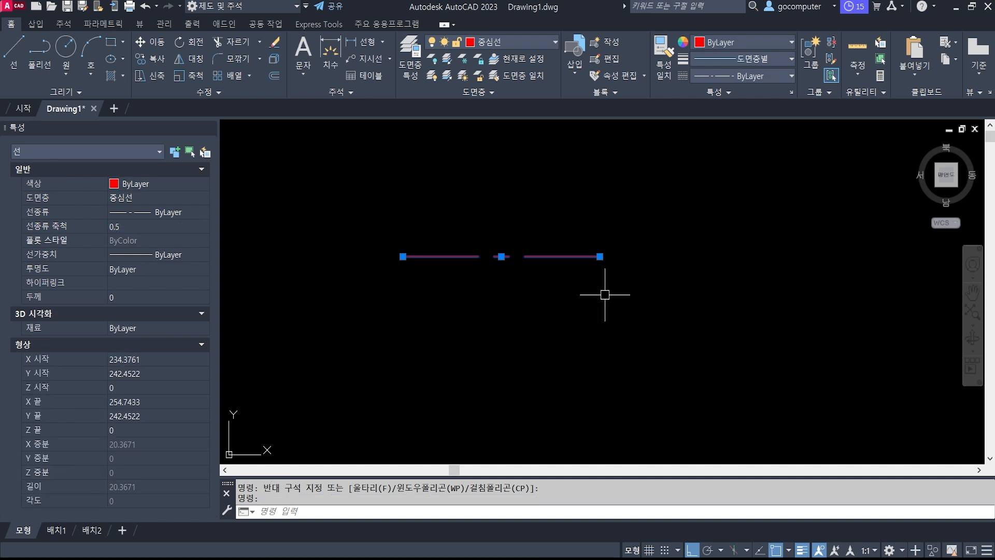
key(Escape)
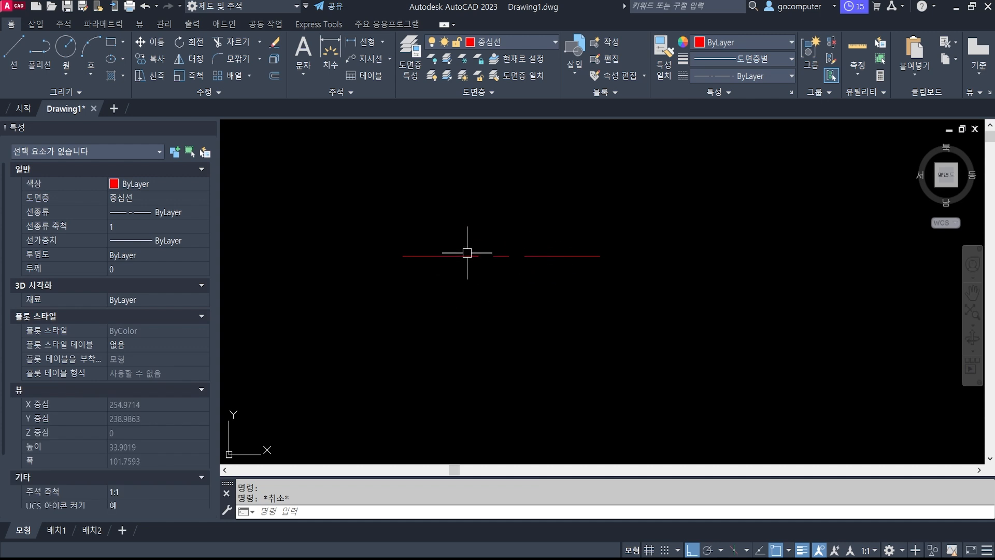
Erase the short red centre line above the square.
mouse_move(467, 252)
scroll(552, 275, down, 2)
mouse_move(559, 292)
middle_down()
mouse_move(507, 173)
mouse_move(551, 257)
middle_up()
text(e)
key(space)
click(537, 171)
click(472, 144)
key(space)
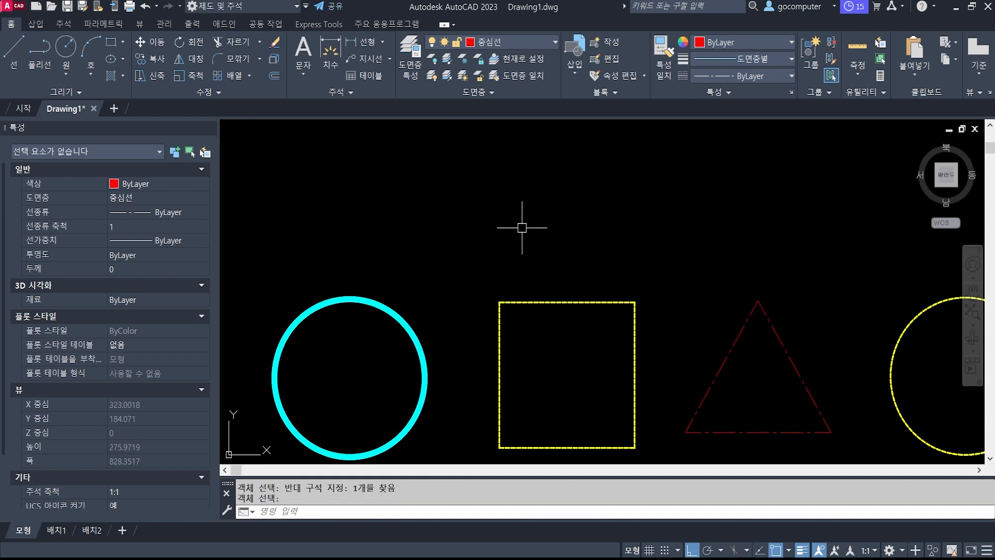
Make layer 0 current and place a linear dimension above the yellow square's top edge.
click(364, 41)
key(Escape)
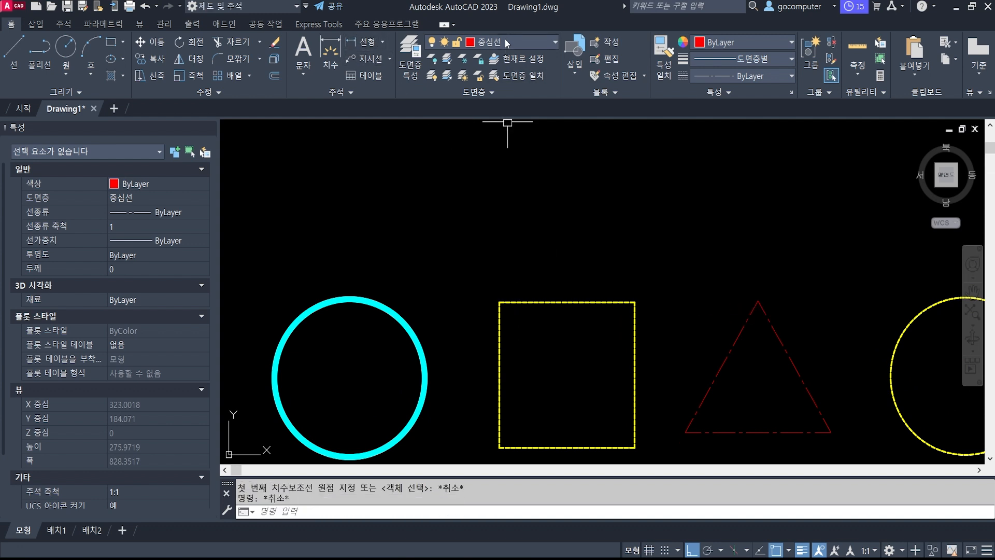
click(367, 43)
click(500, 302)
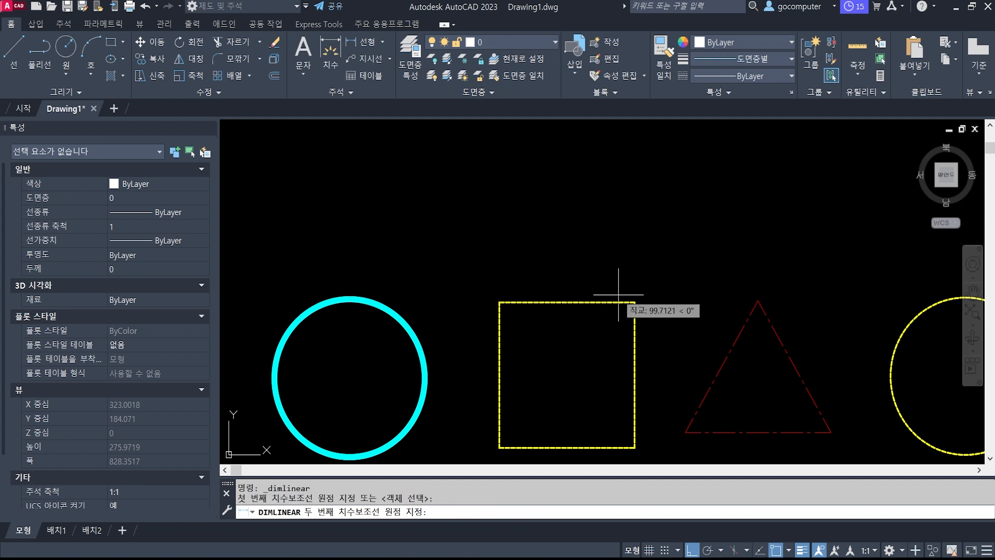
click(635, 302)
click(633, 278)
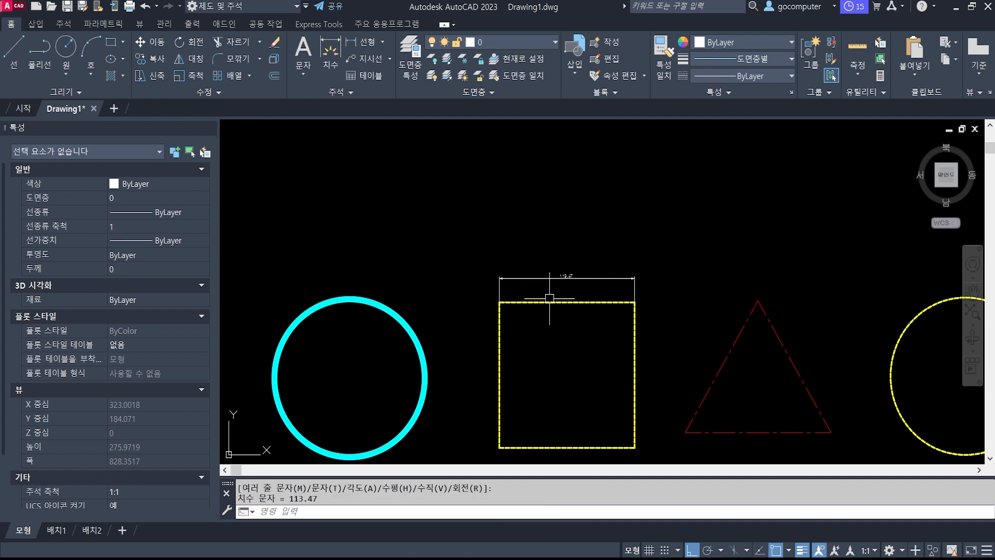
scroll(648, 278, up, 7)
middle_drag(564, 331, 564, 285)
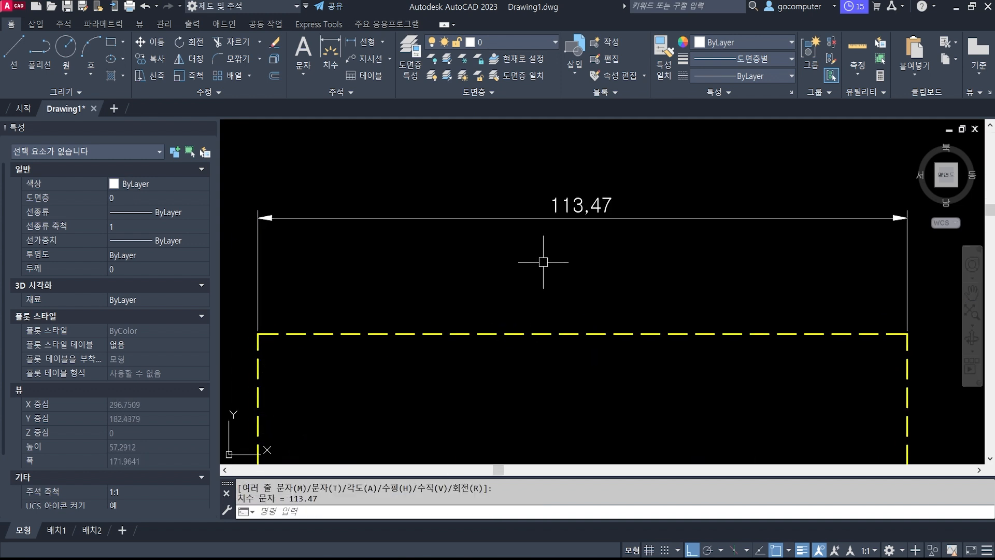
middle_drag(555, 251, 524, 257)
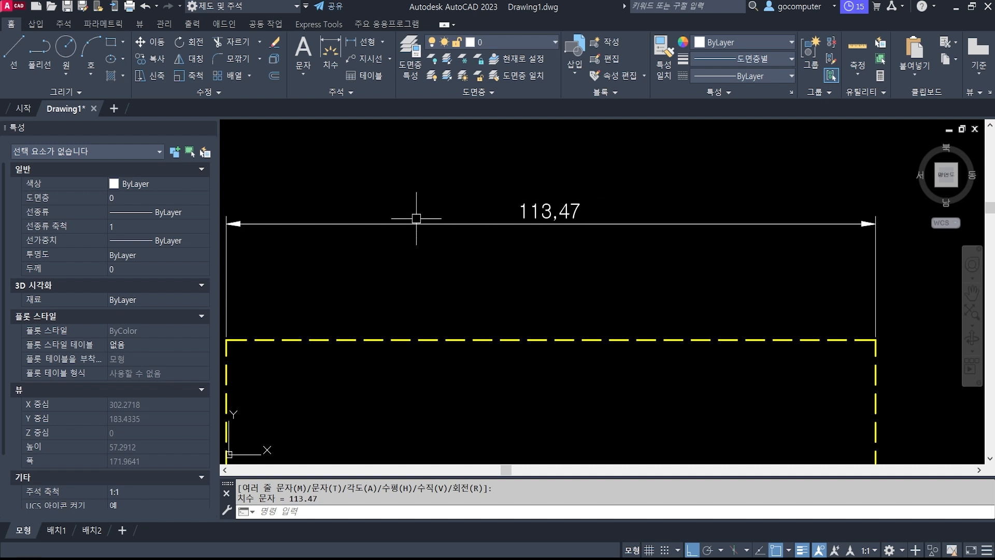
text(ed)
key(Return)
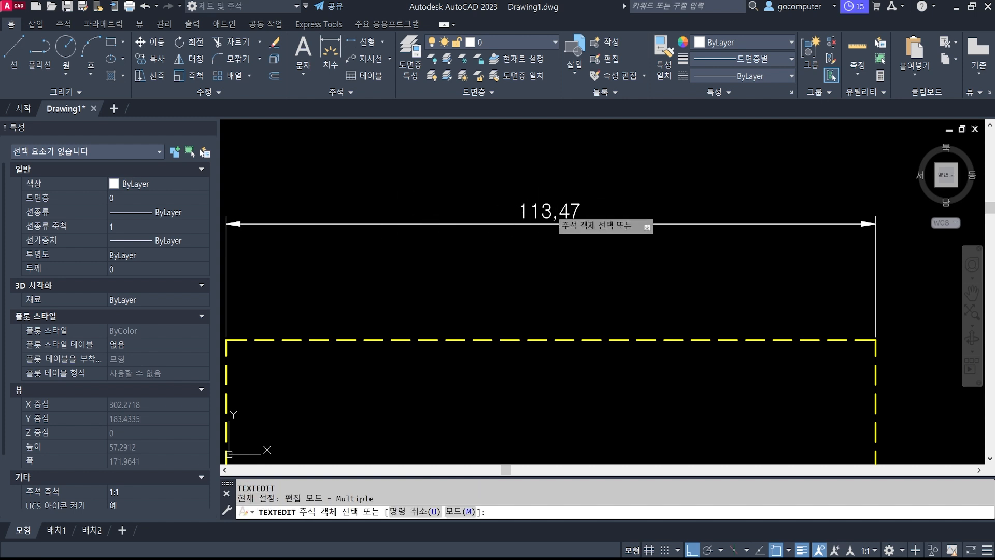
click(549, 211)
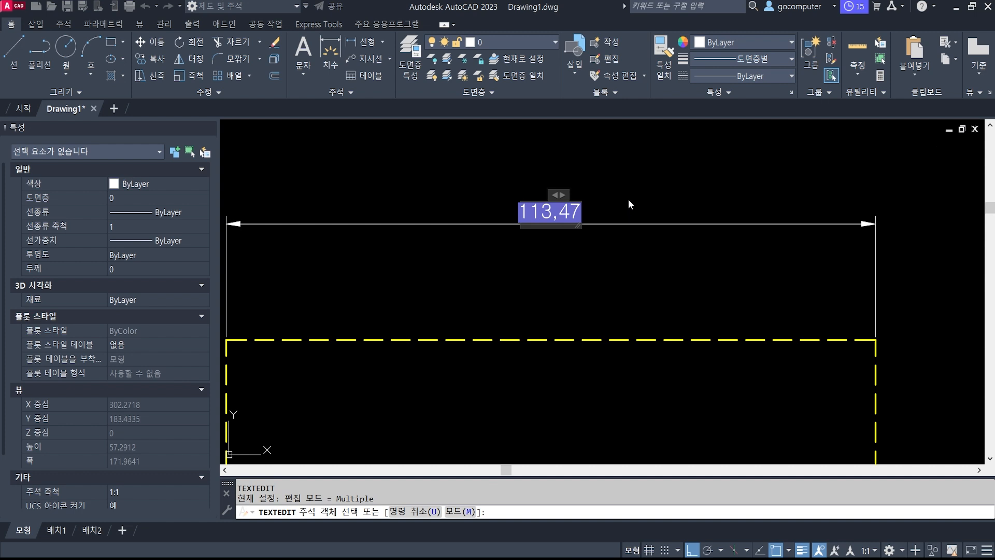
click(626, 172)
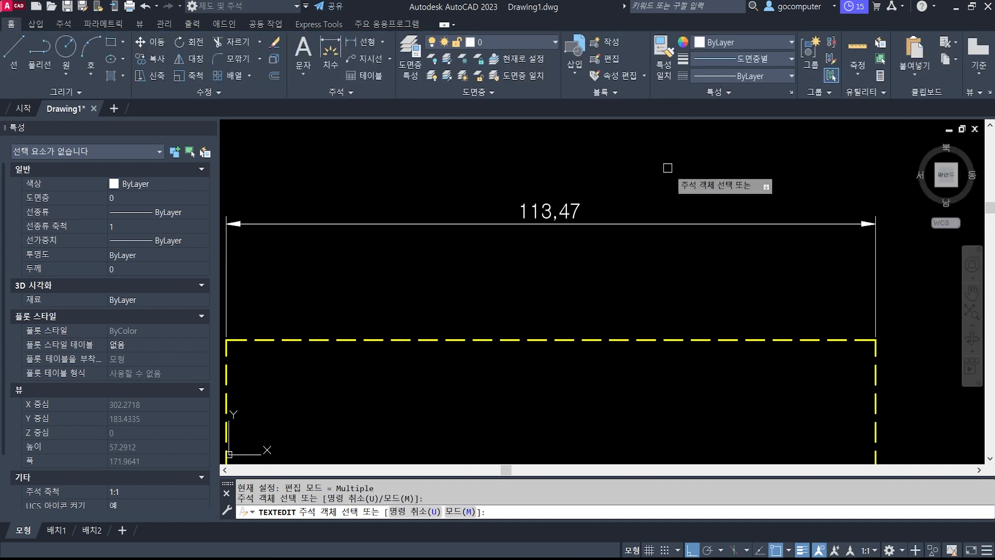
key(Escape)
key(Escape)
key(Escape)
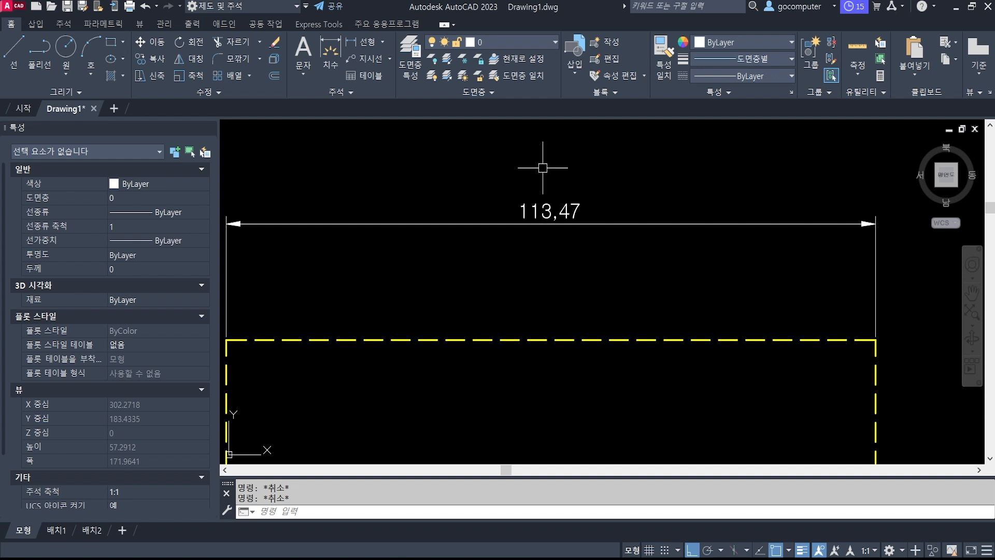
Select the dimension above the yellow square and go to its tolerance (공차) properties.
click(540, 207)
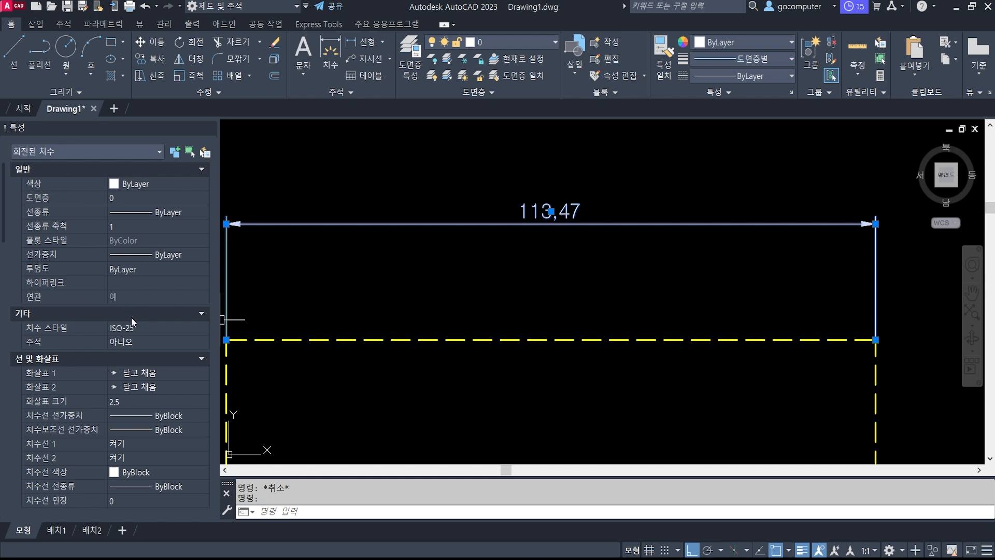
scroll(132, 318, down, 15)
scroll(120, 327, down, 1)
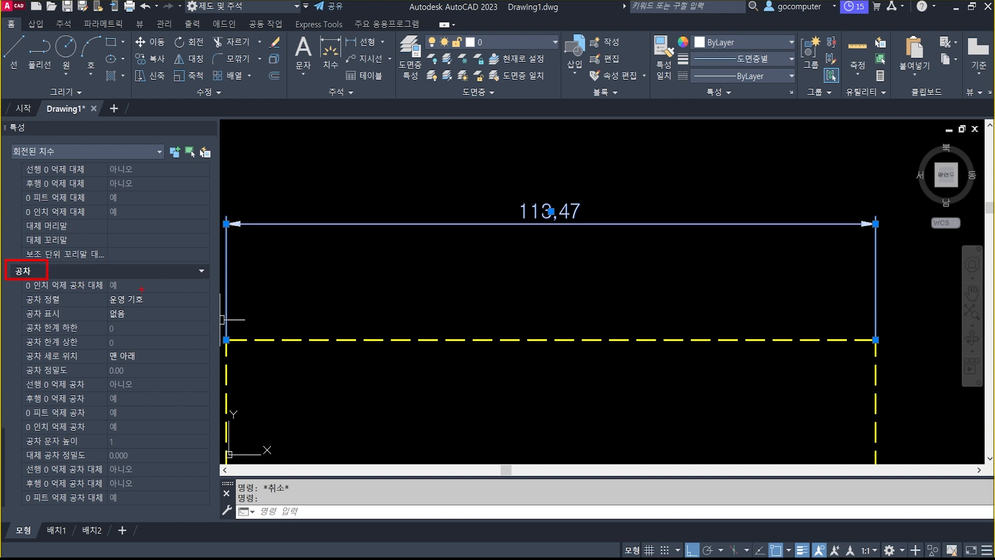
mouse_move(590, 239)
mouse_down()
mouse_move(568, 208)
mouse_move(610, 251)
mouse_up()
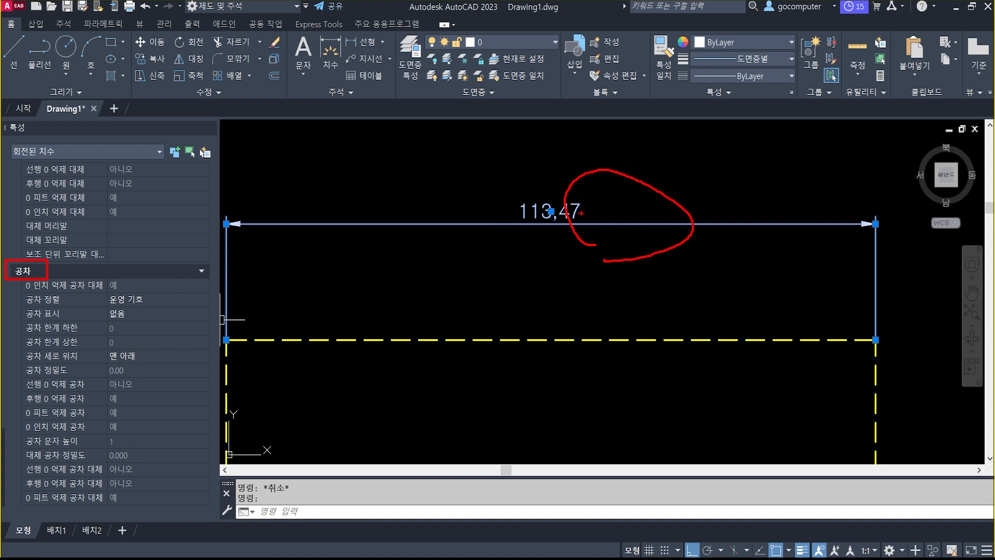
key(Escape)
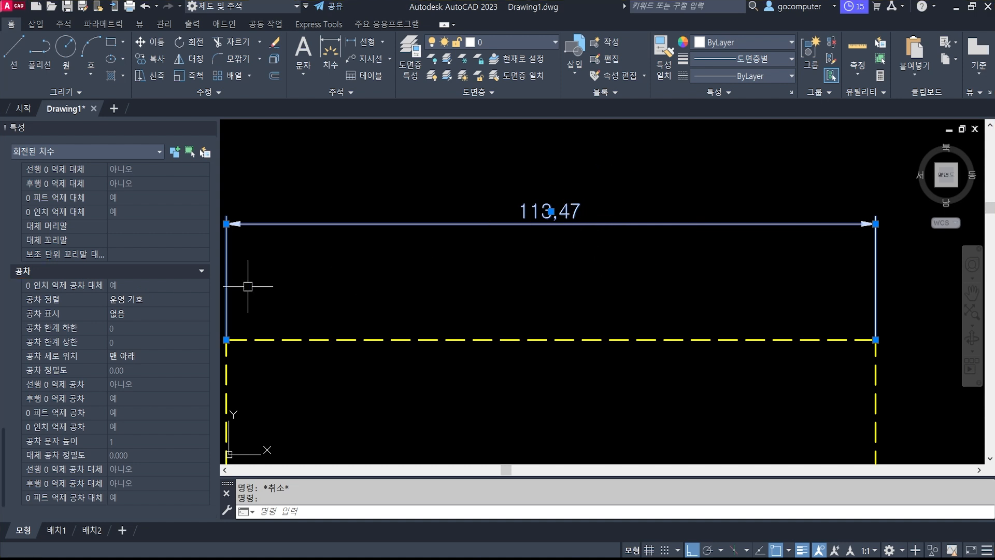
click(596, 244)
click(470, 163)
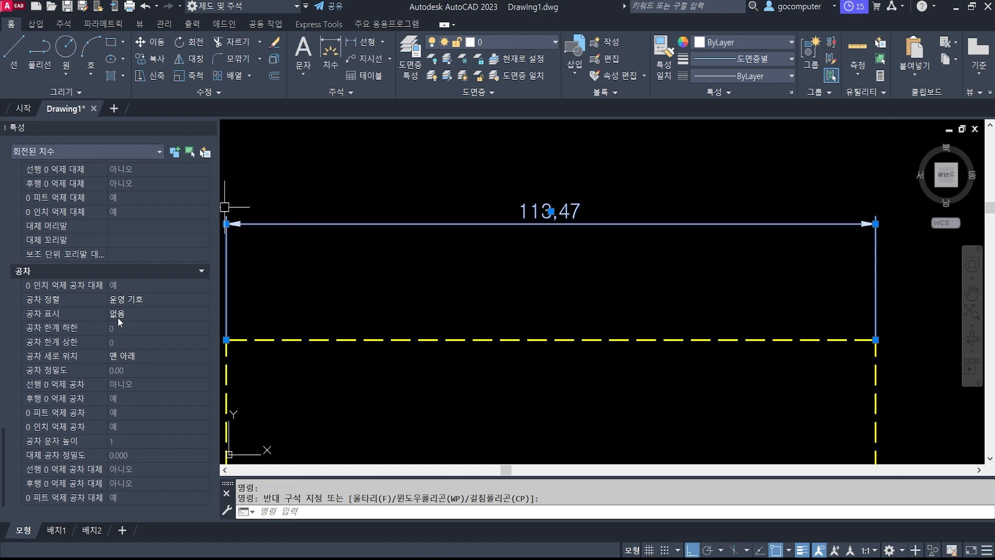
key(ctrl+2)
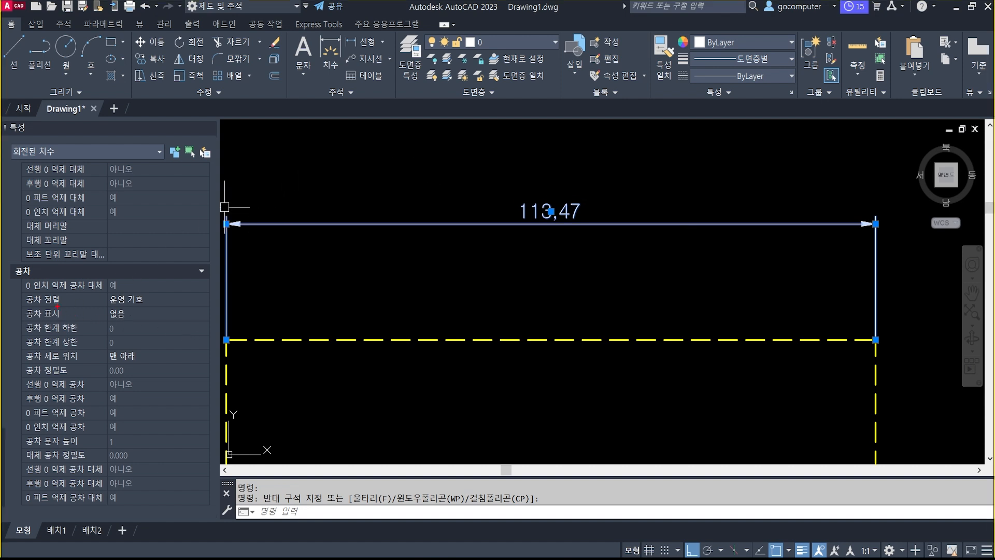
mouse_move(16, 305)
ctrl+mouse_down()
mouse_move(102, 322)
mouse_move(218, 323)
ctrl+mouse_up()
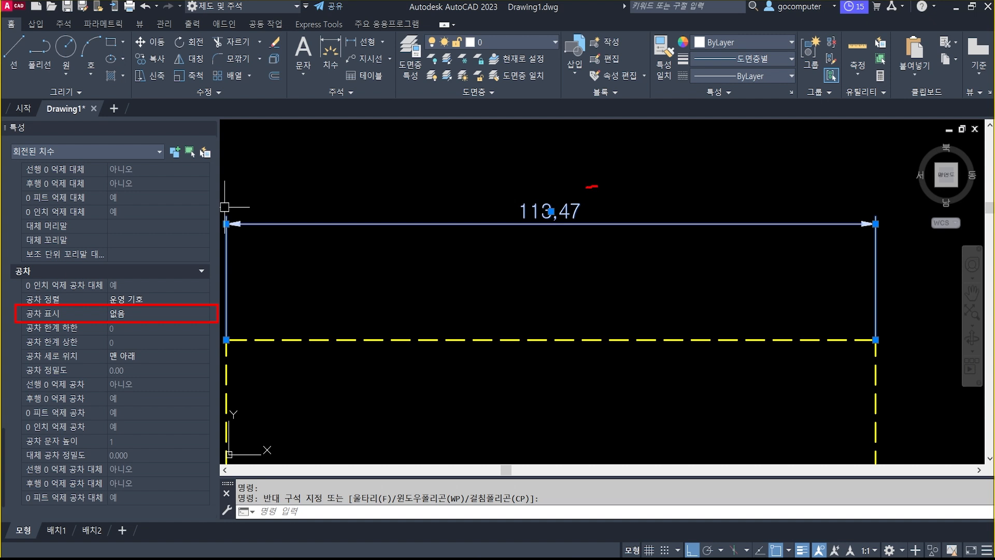
mouse_move(586, 211)
mouse_down()
mouse_move(599, 212)
mouse_move(571, 199)
mouse_move(608, 201)
mouse_move(596, 223)
mouse_up()
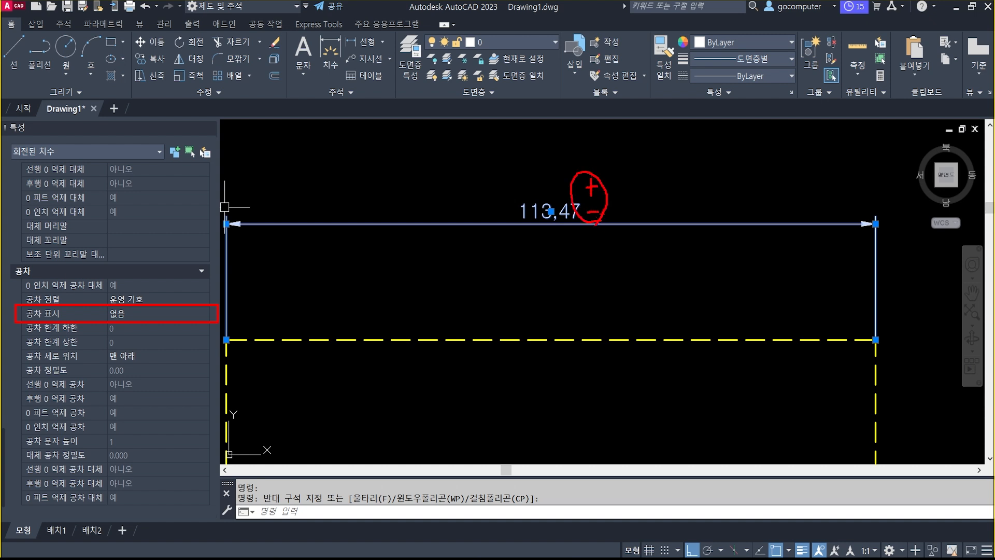
key(Escape)
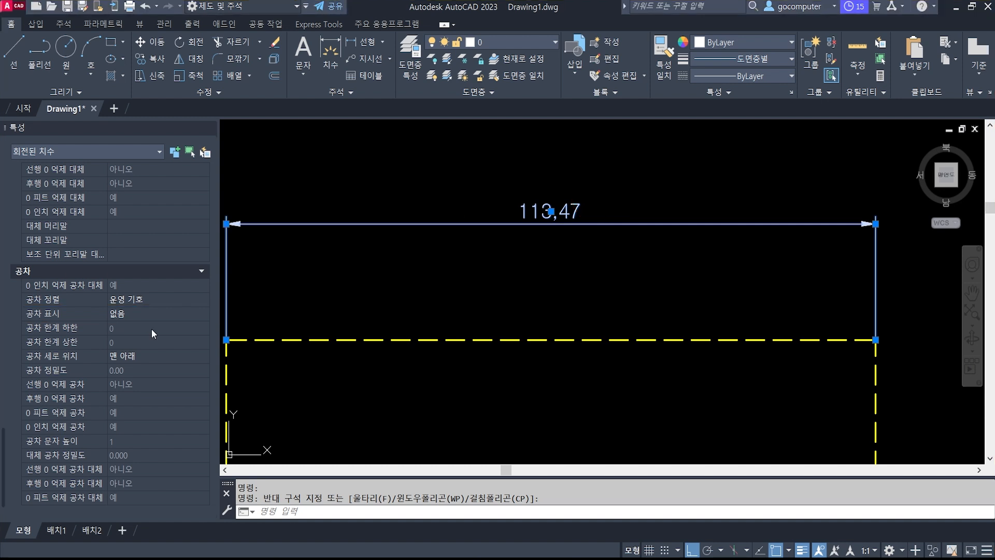
Set the selected dimension's tolerance display (공차 표시) to deviation (편차).
click(142, 313)
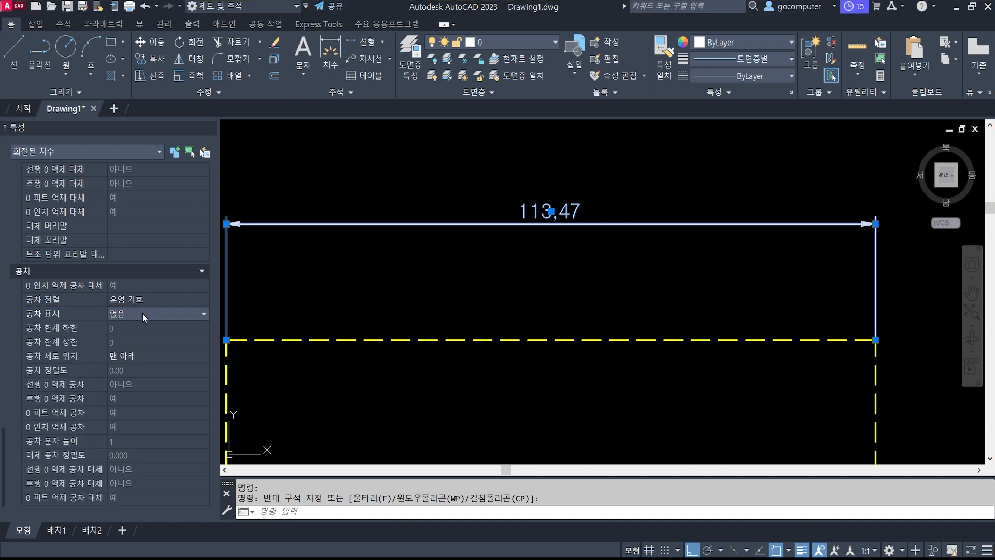
click(142, 313)
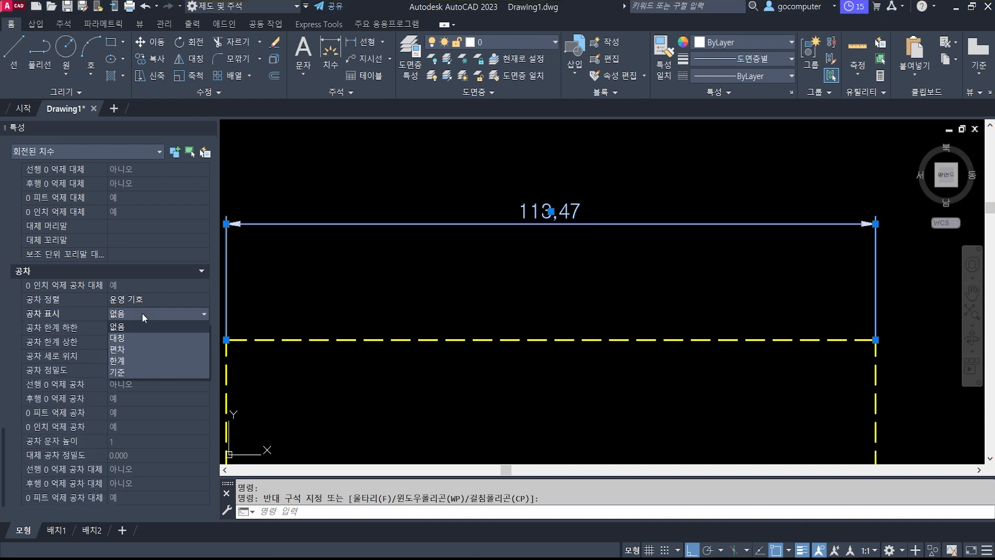
click(136, 350)
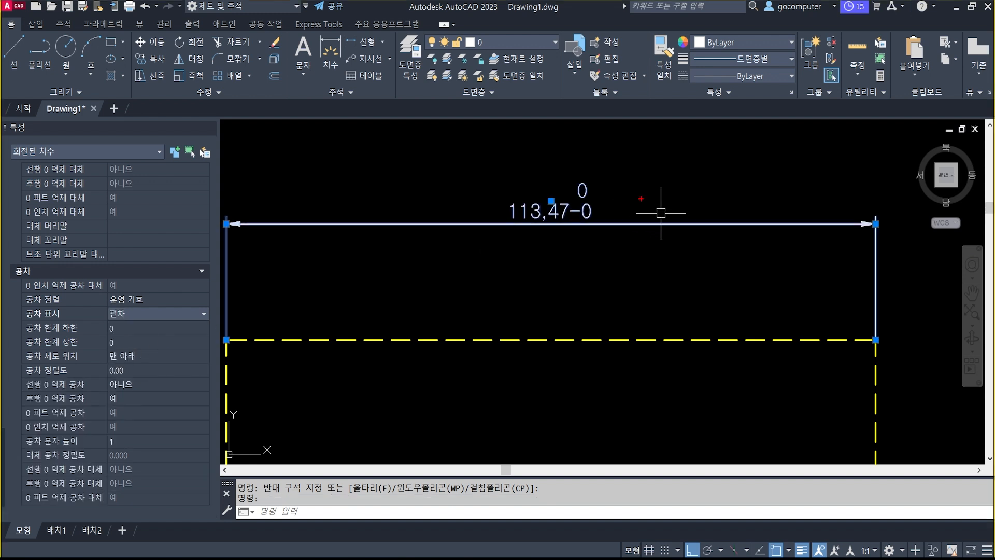
drag(574, 178, 597, 214)
drag(19, 320, 216, 355)
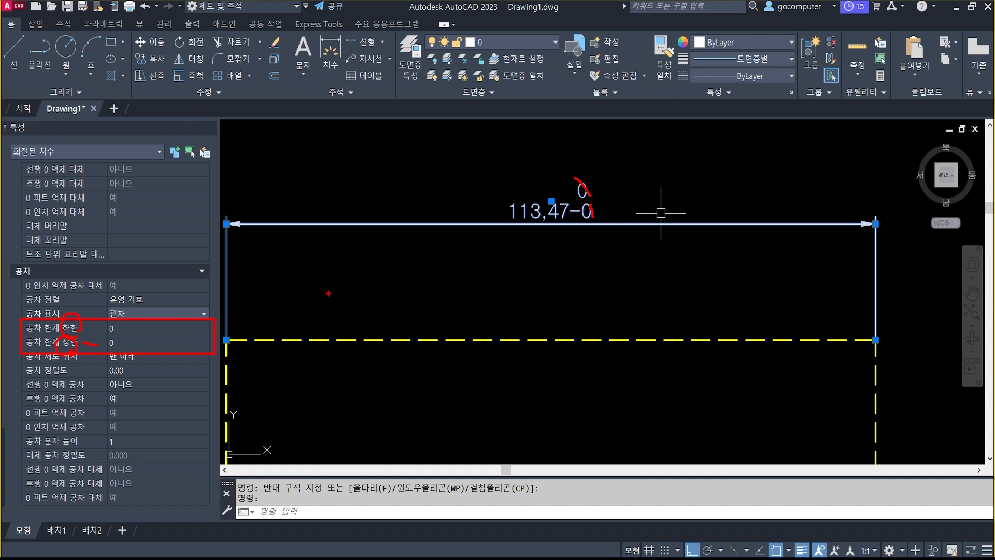
mouse_move(607, 195)
mouse_down()
mouse_move(566, 183)
mouse_move(596, 194)
mouse_up()
drag(593, 211, 617, 211)
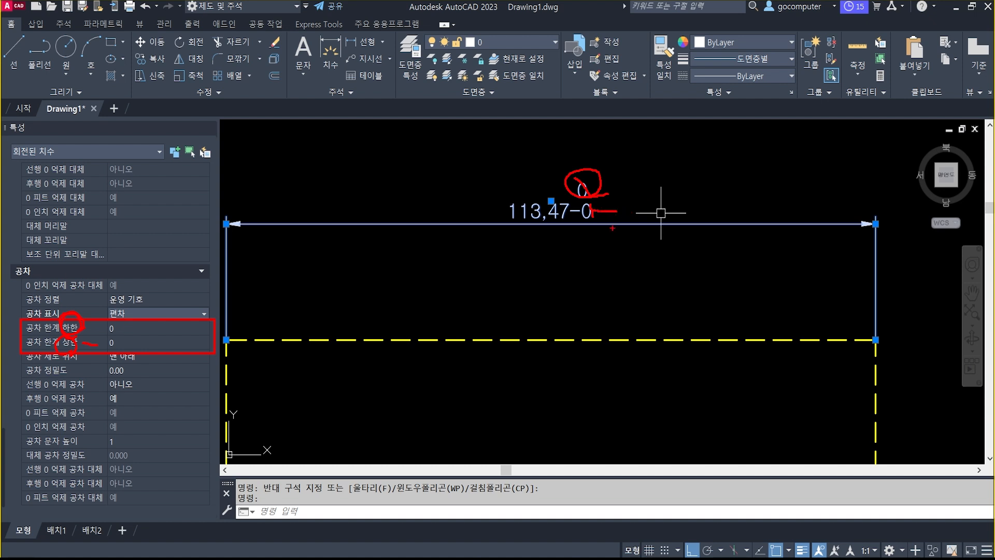
key(Escape)
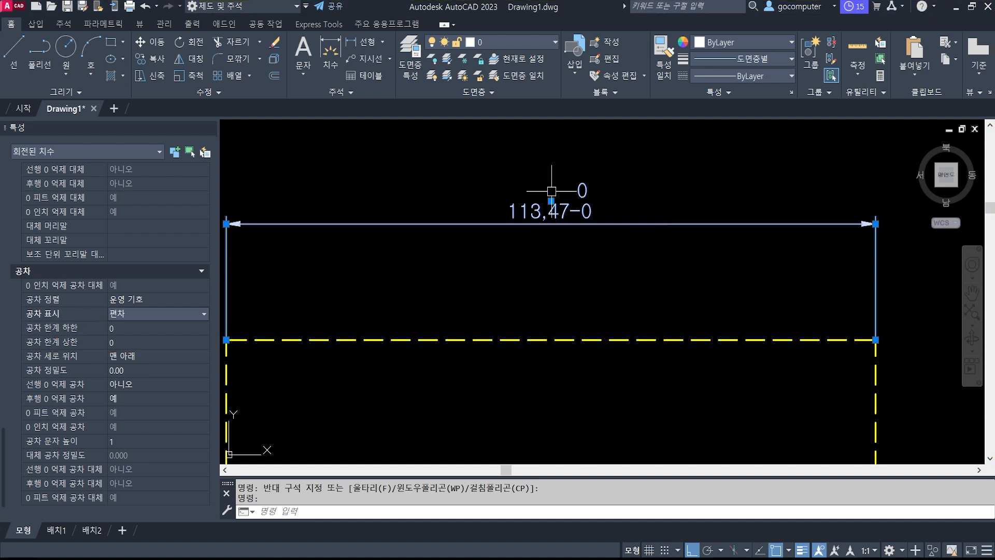
key(ctrl+2)
ctrl+drag(568, 195, 583, 220)
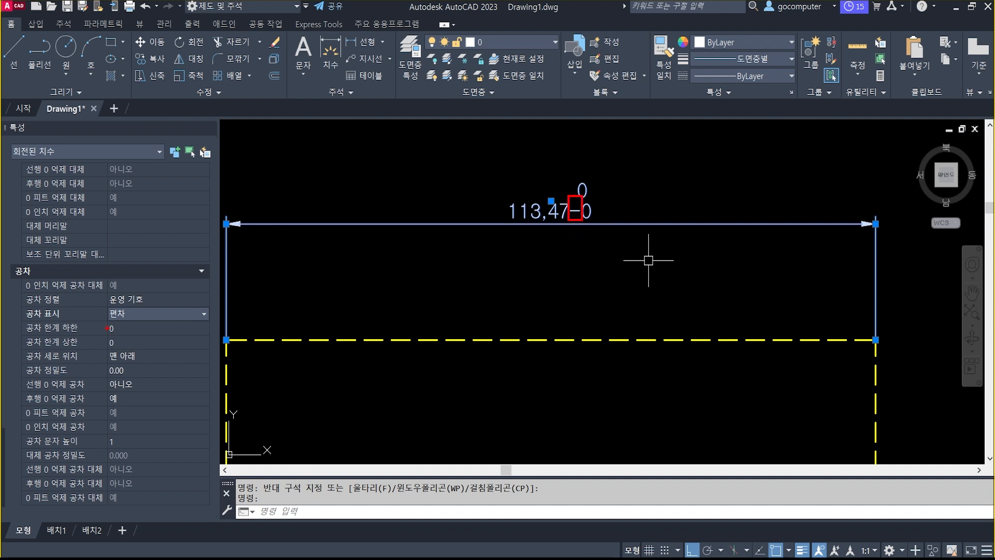
drag(180, 332, 133, 332)
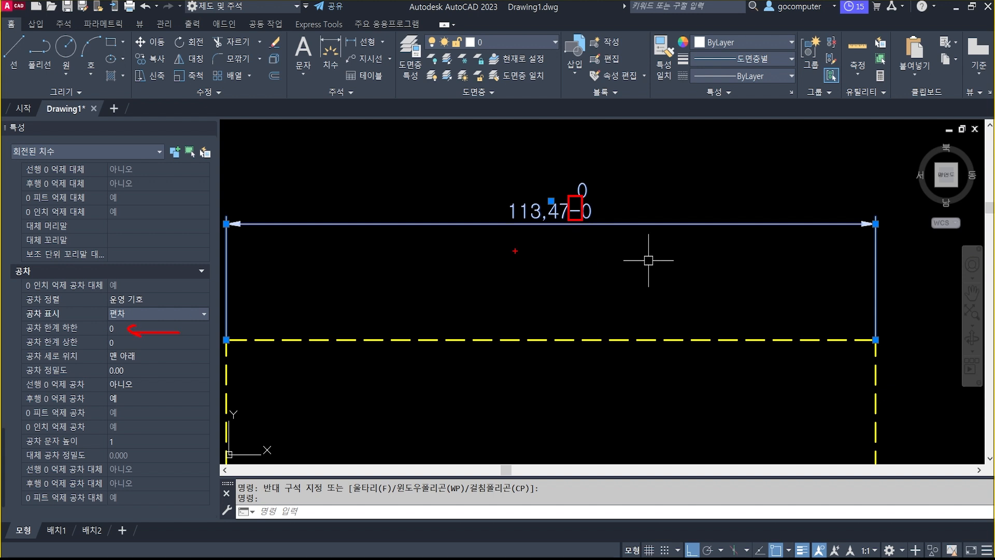
mouse_move(618, 204)
mouse_down()
mouse_move(639, 207)
mouse_move(629, 211)
mouse_move(637, 179)
mouse_move(628, 186)
mouse_up()
key(Escape)
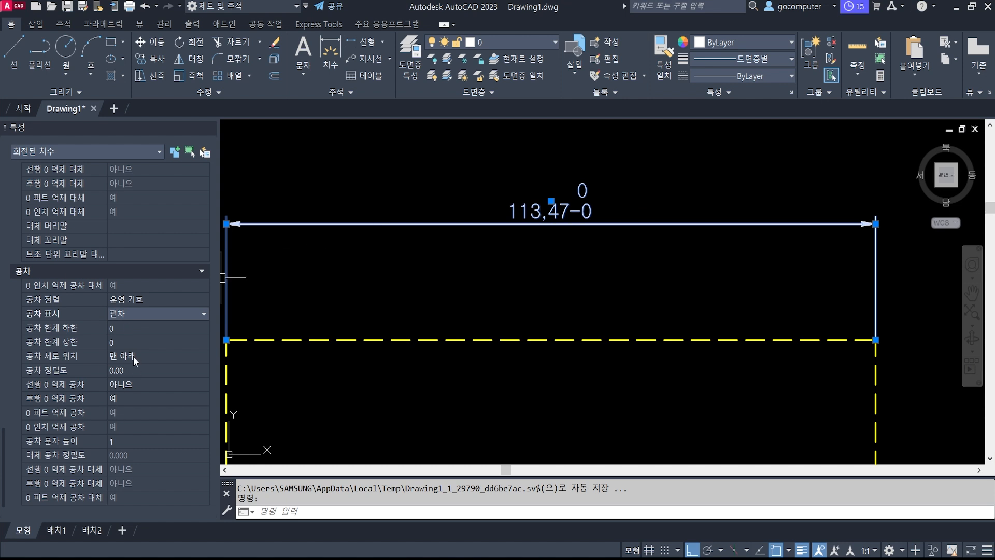
Set the dimension's upper tolerance limit (공차 한계 상한) to 0.5 and its lower limit (공차 한계 하한) to 0.3.
click(120, 340)
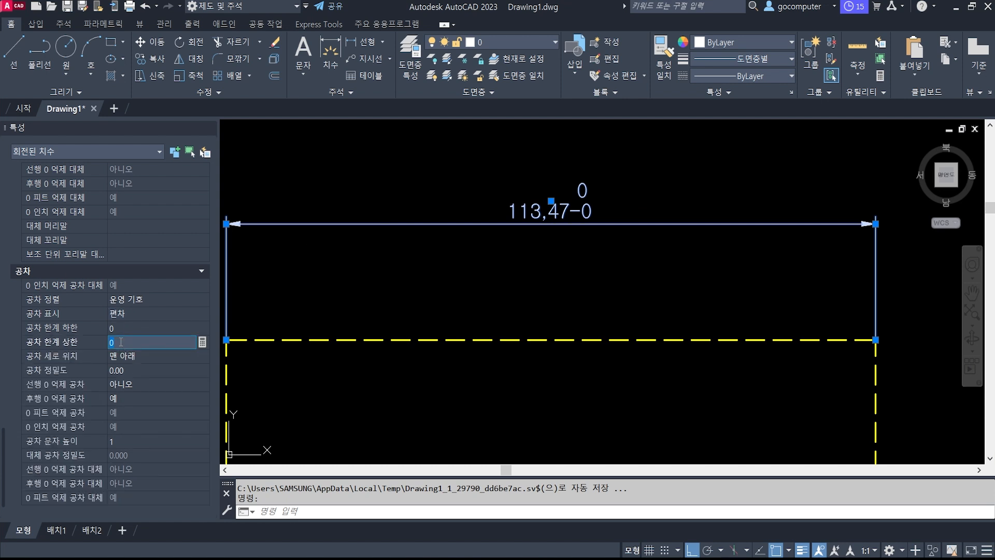
text(0.5)
click(121, 327)
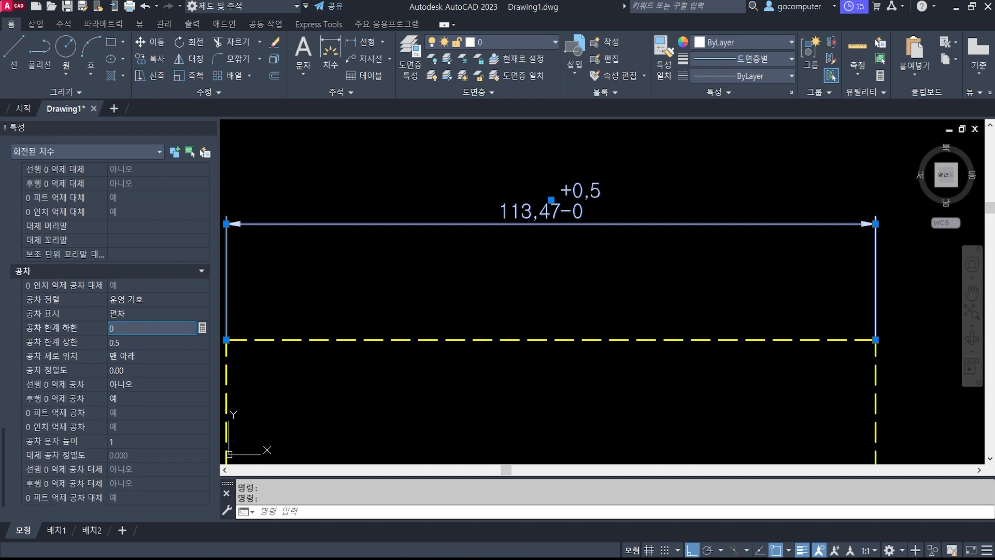
text(0.3)
key(Return)
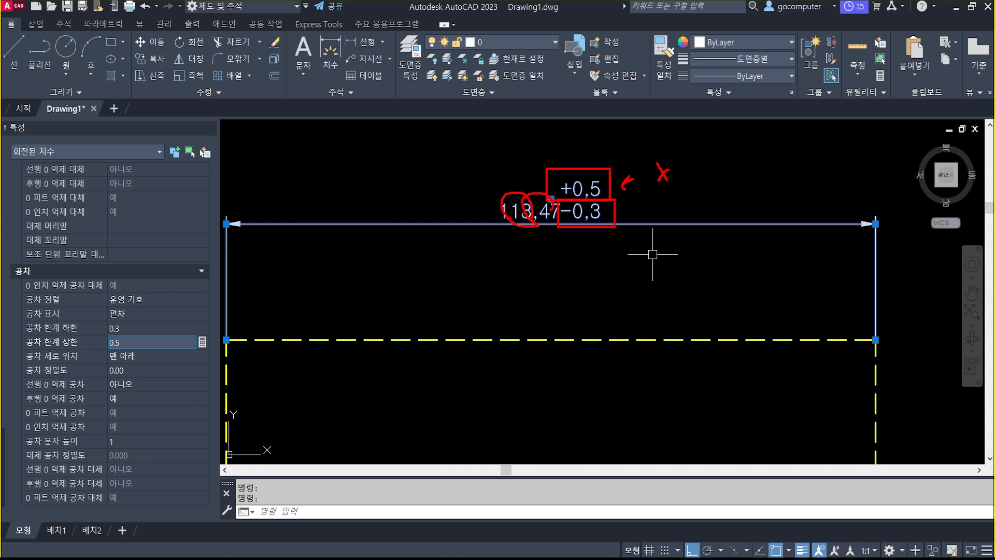
ctrl+drag(689, 157, 753, 197)
mouse_move(756, 158)
ctrl+mouse_down()
mouse_move(811, 175)
mouse_move(801, 193)
mouse_move(810, 197)
ctrl+mouse_up()
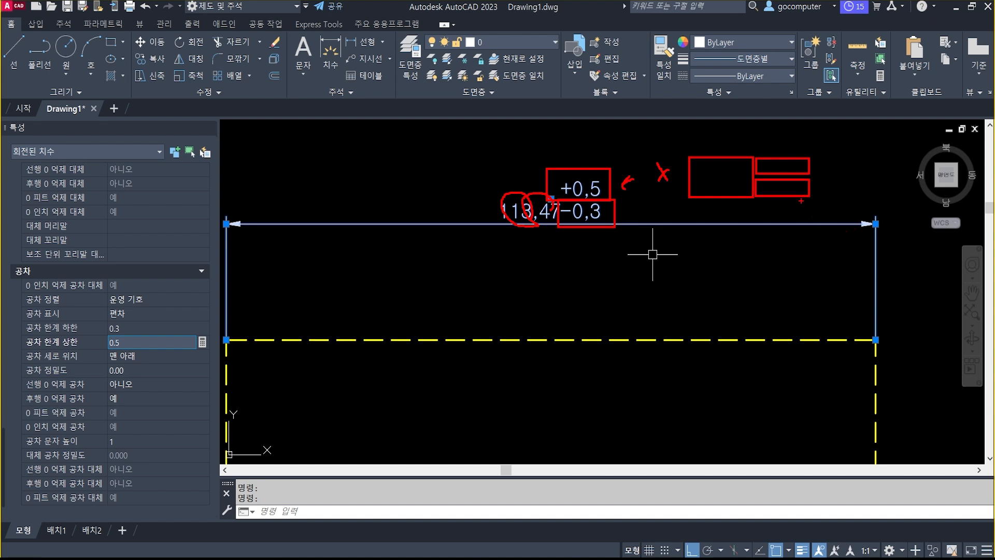
mouse_move(801, 201)
mouse_down()
mouse_move(752, 144)
mouse_move(798, 205)
mouse_up()
mouse_move(616, 222)
mouse_down()
mouse_move(561, 215)
mouse_move(608, 162)
mouse_move(601, 222)
mouse_up()
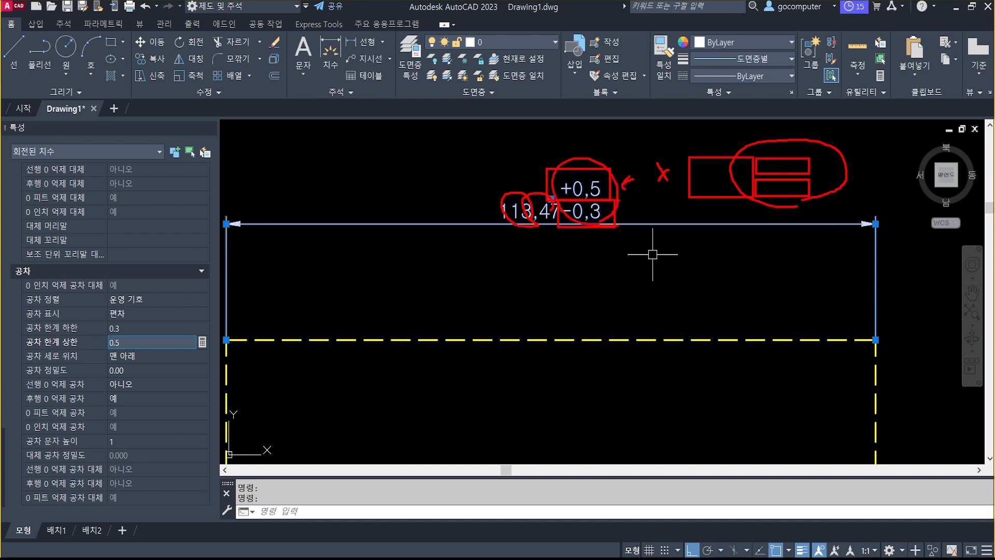
mouse_move(612, 135)
mouse_down()
mouse_move(644, 149)
mouse_move(602, 133)
mouse_move(655, 158)
mouse_up()
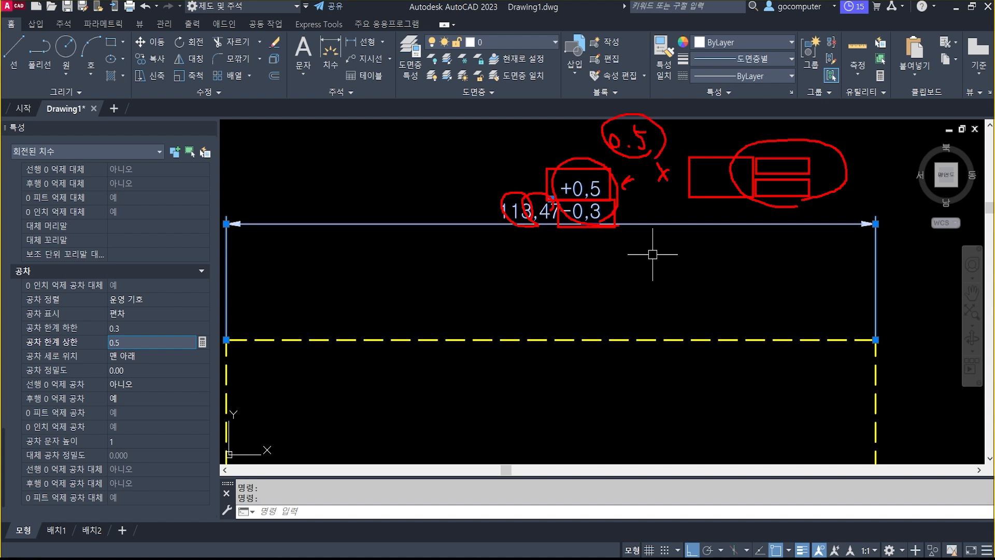
mouse_move(598, 133)
mouse_down()
mouse_move(566, 130)
mouse_move(290, 228)
mouse_move(234, 398)
mouse_move(189, 428)
mouse_up()
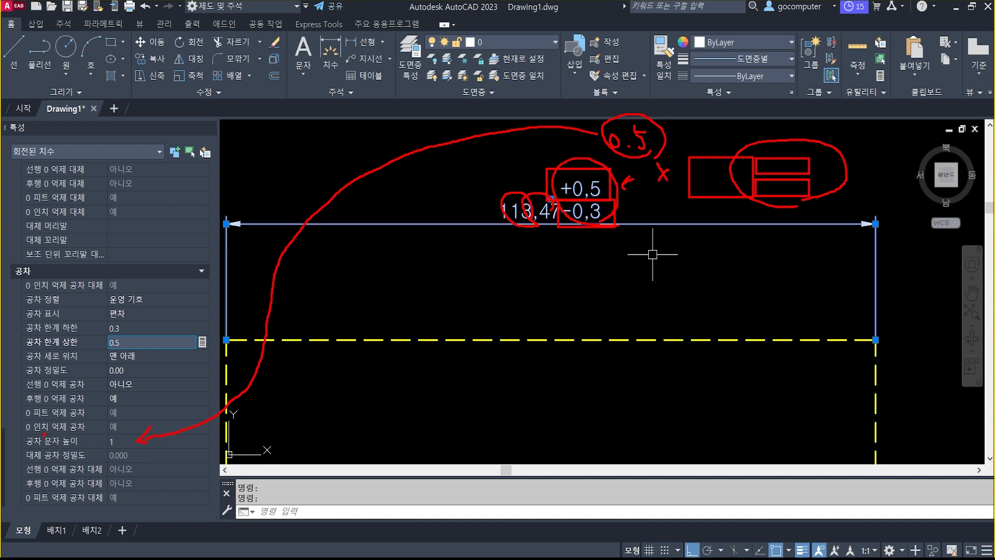
mouse_move(17, 433)
mouse_down()
mouse_move(89, 449)
mouse_move(222, 454)
mouse_up()
key(Escape)
Set the dimension's tolerance text height (공차 문자 높이) to 0.5.
click(123, 442)
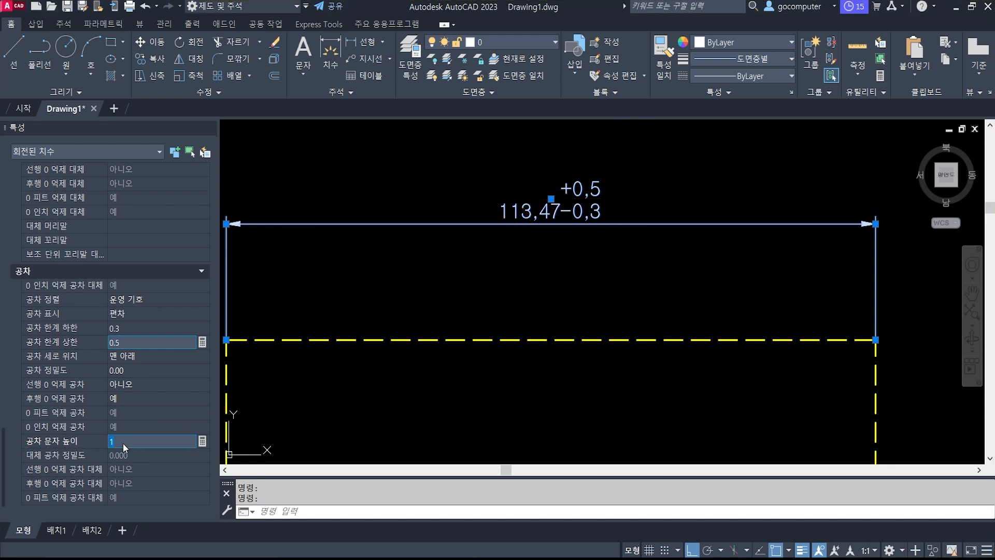
text(0.5)
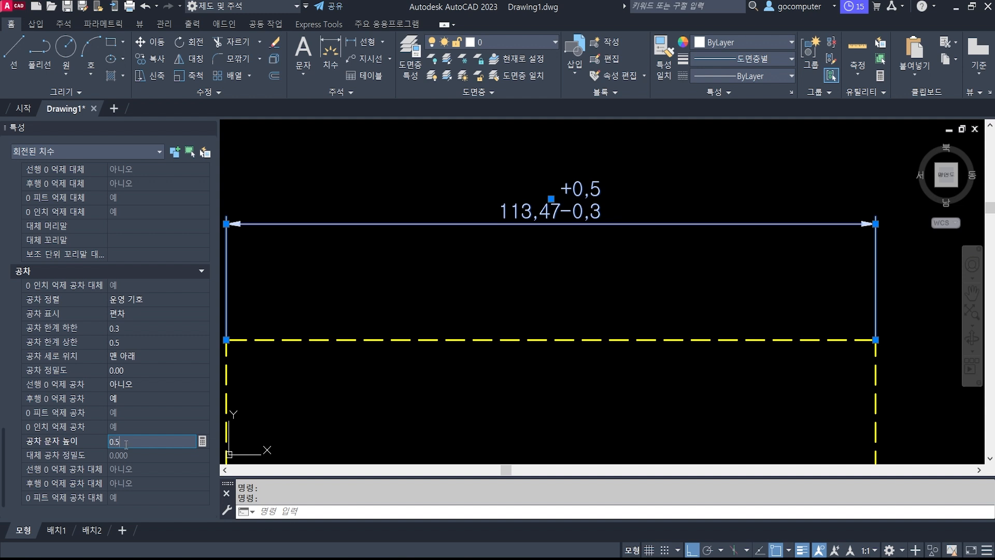
key(Return)
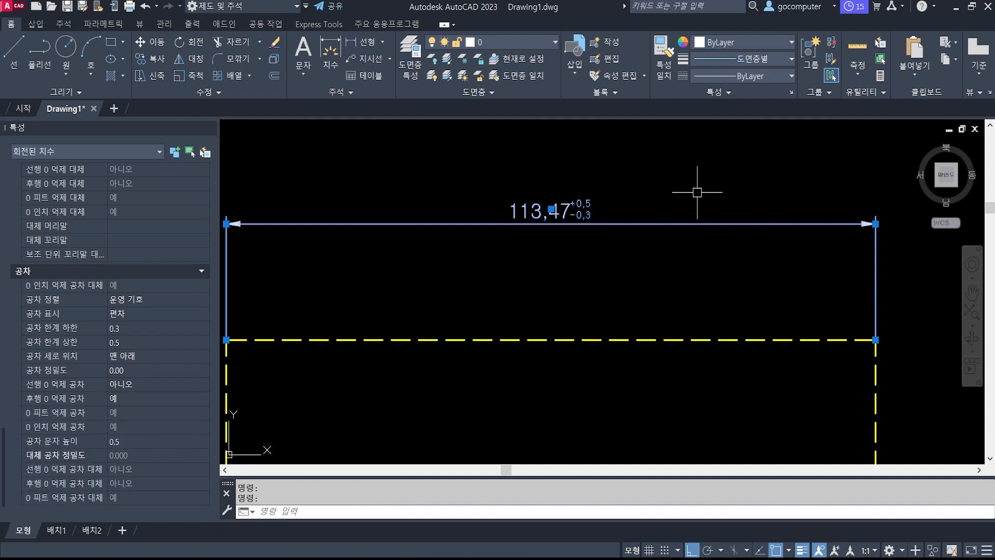
Set the selected dimension's lower tolerance limit (공차 한계 하한) to -0.3 and clear the selection.
scroll(549, 213, up, 5)
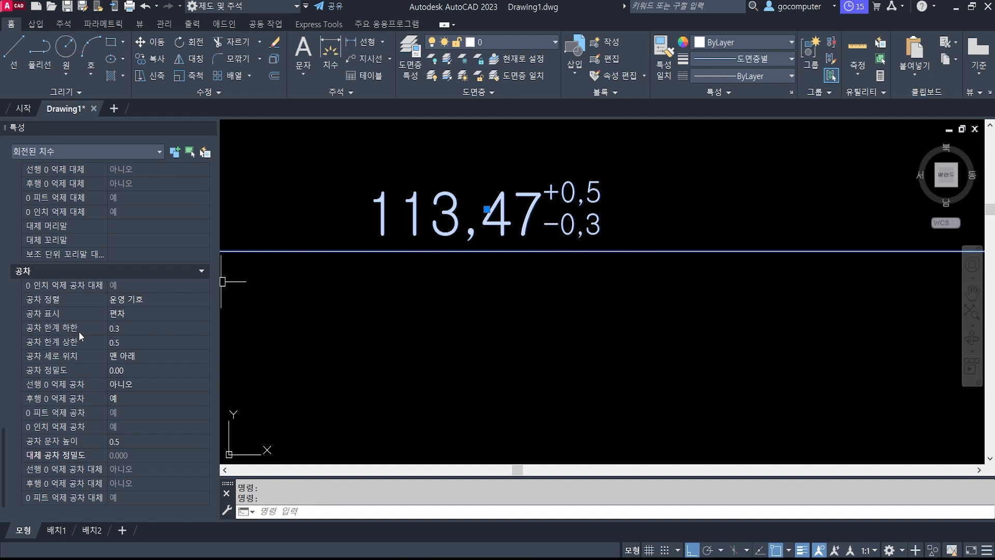
click(125, 327)
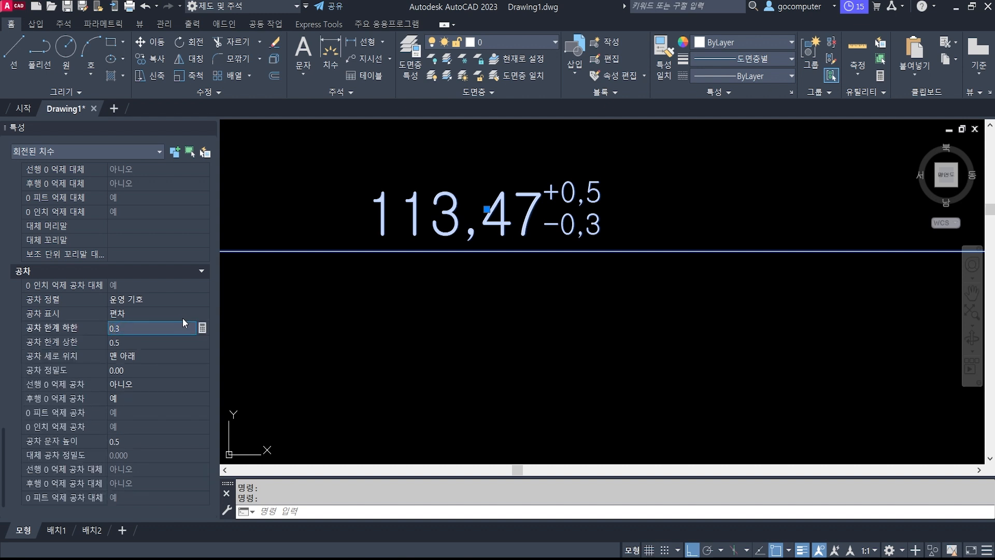
text(-)
key(Return)
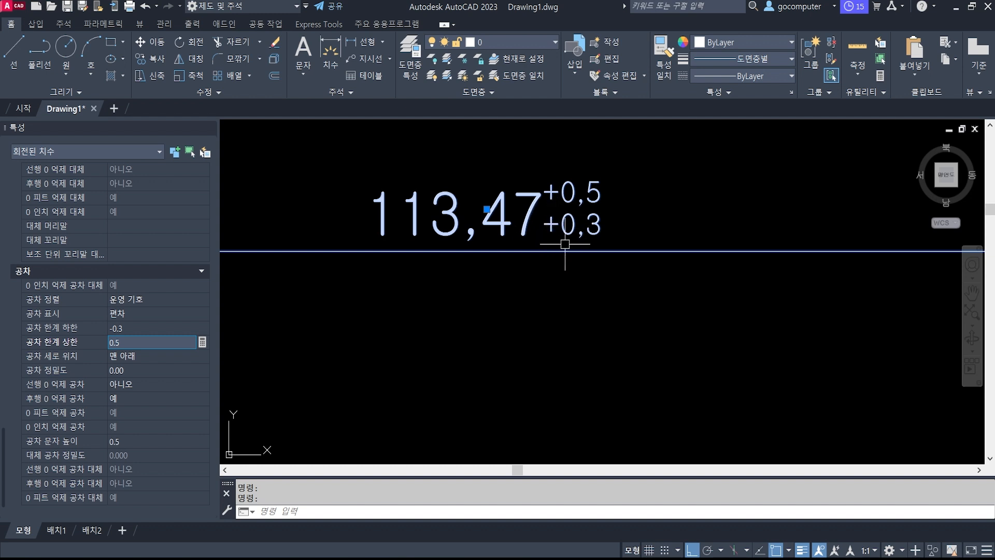
key(Escape)
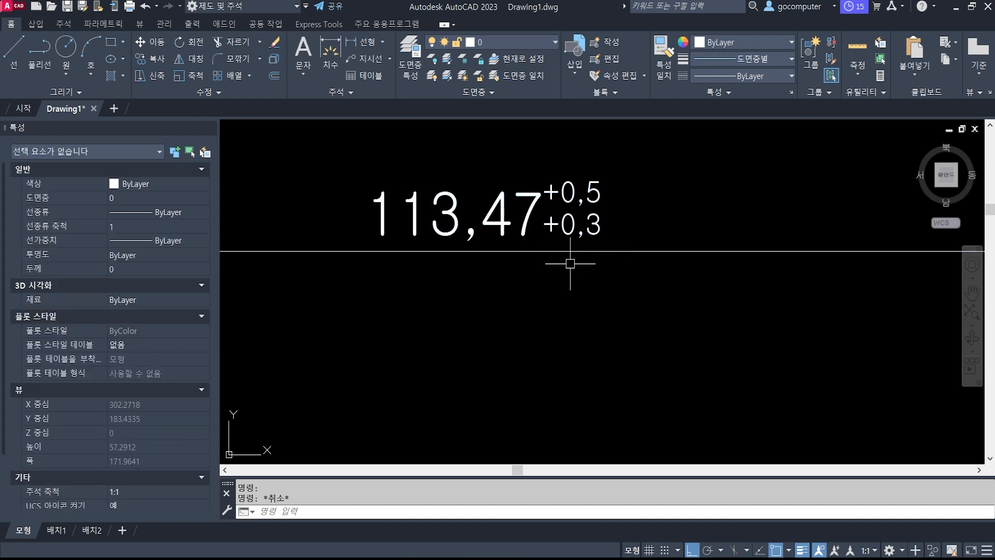
scroll(555, 280, down, 7)
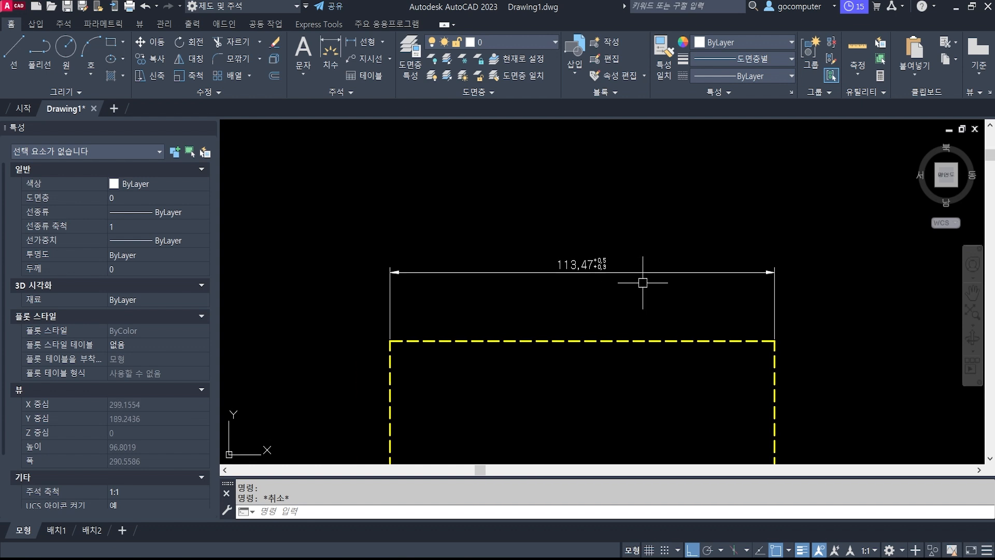
click(813, 283)
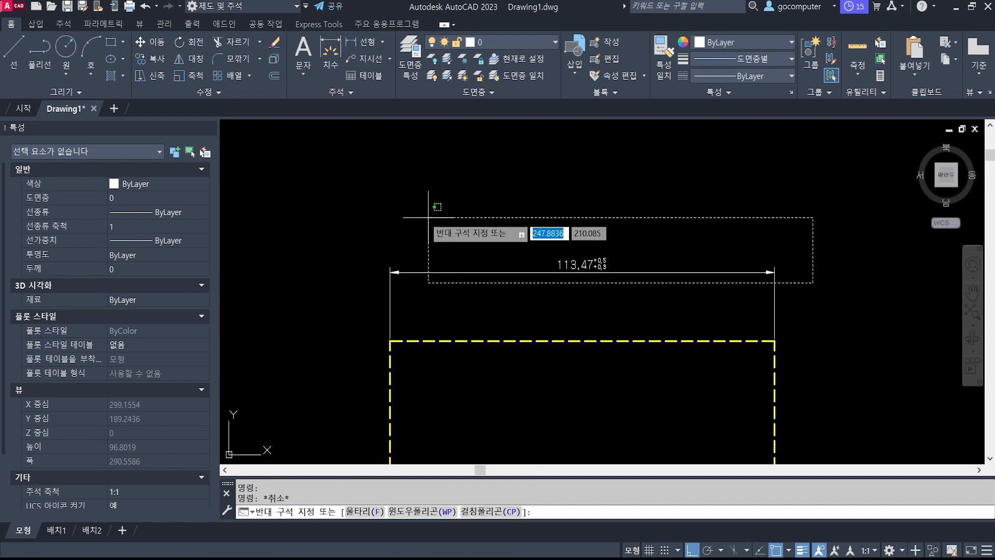
click(334, 210)
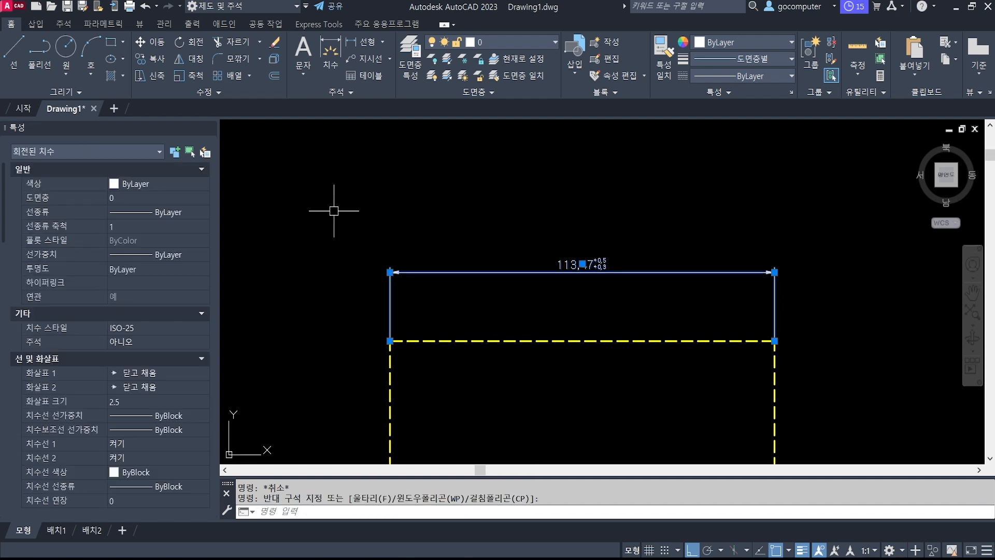
middle_drag(589, 299, 566, 271)
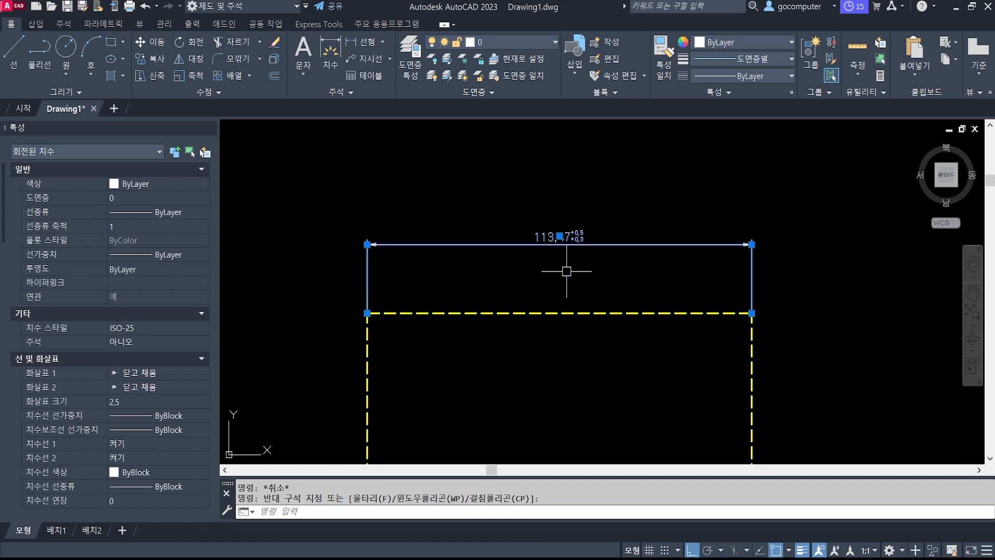
scroll(570, 275, up, 1)
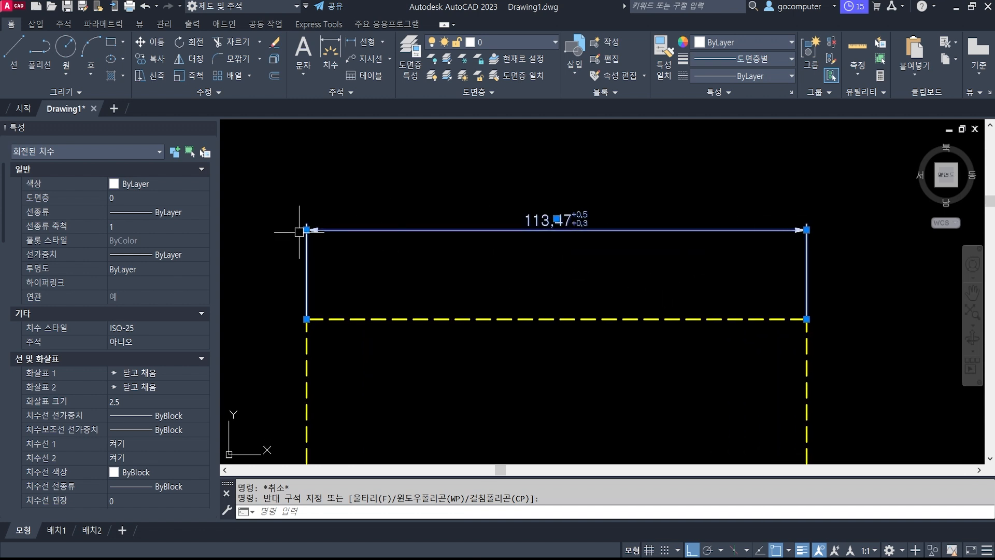
key(Escape)
scroll(503, 260, down, 1)
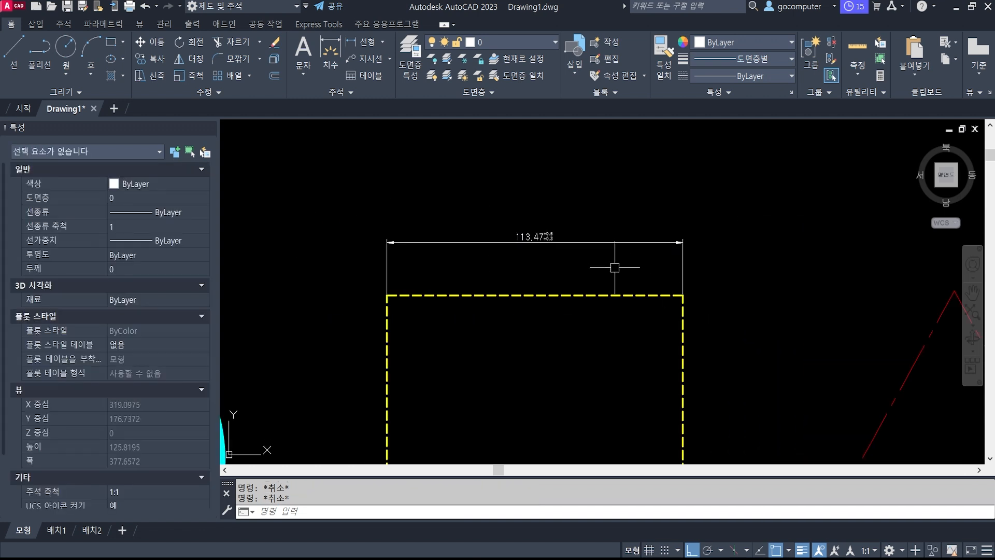
Add a linear dimension between the yellow square's two bottom corners, placing the dimension line inside the square.
mouse_move(614, 268)
middle_down()
mouse_move(560, 213)
mouse_move(575, 213)
mouse_move(577, 245)
mouse_move(533, 251)
mouse_move(527, 160)
mouse_move(518, 302)
mouse_move(536, 272)
middle_up()
scroll(578, 243, up, 1)
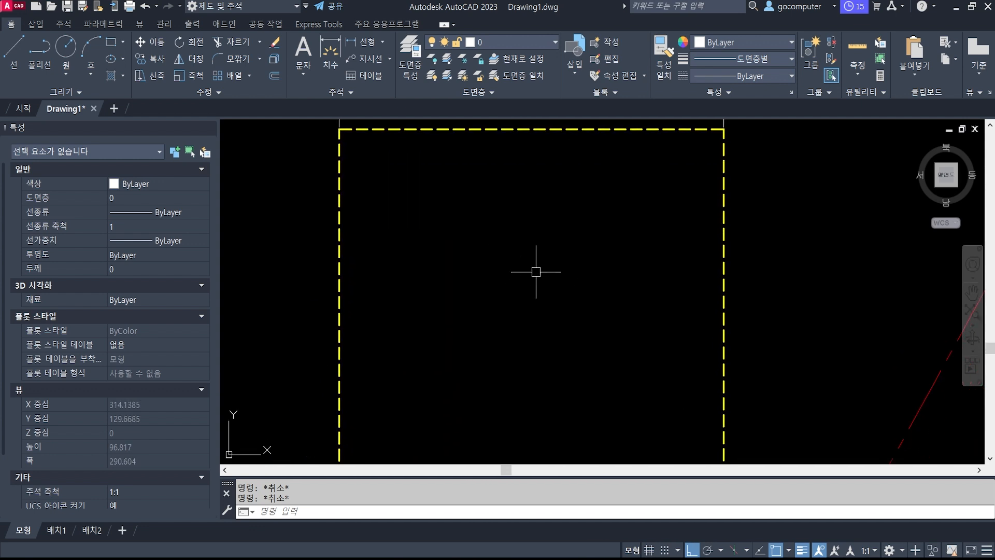
click(363, 42)
middle_drag(496, 308, 490, 191)
click(333, 438)
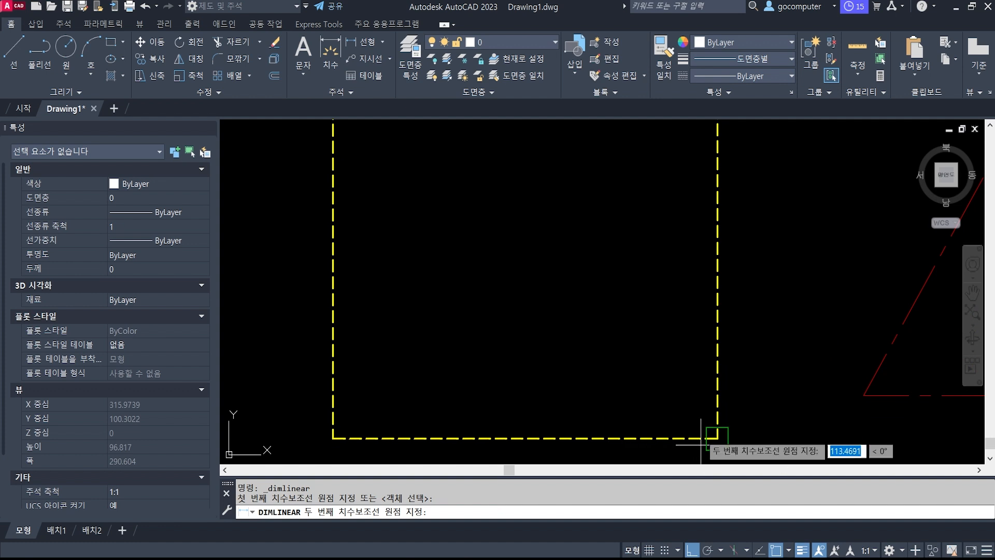
click(715, 439)
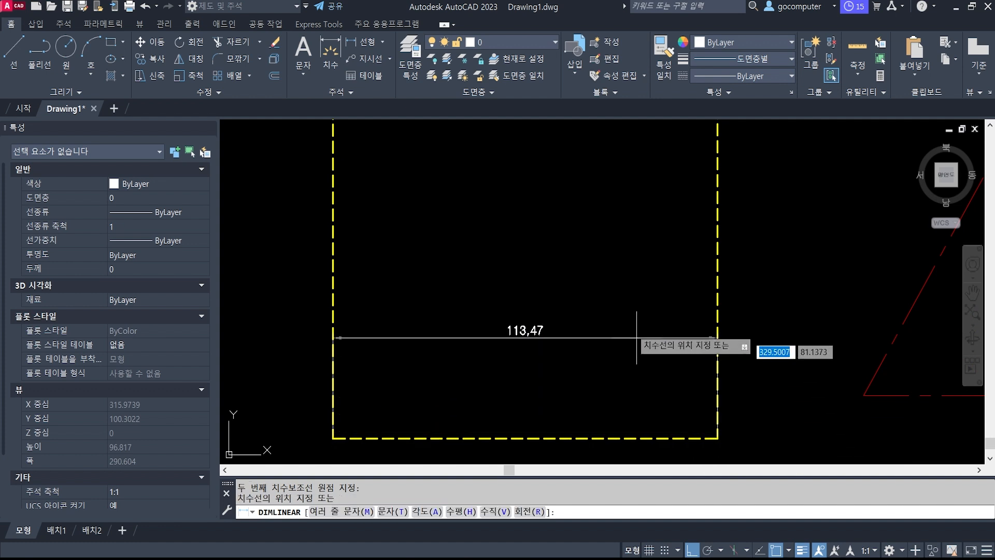
click(633, 285)
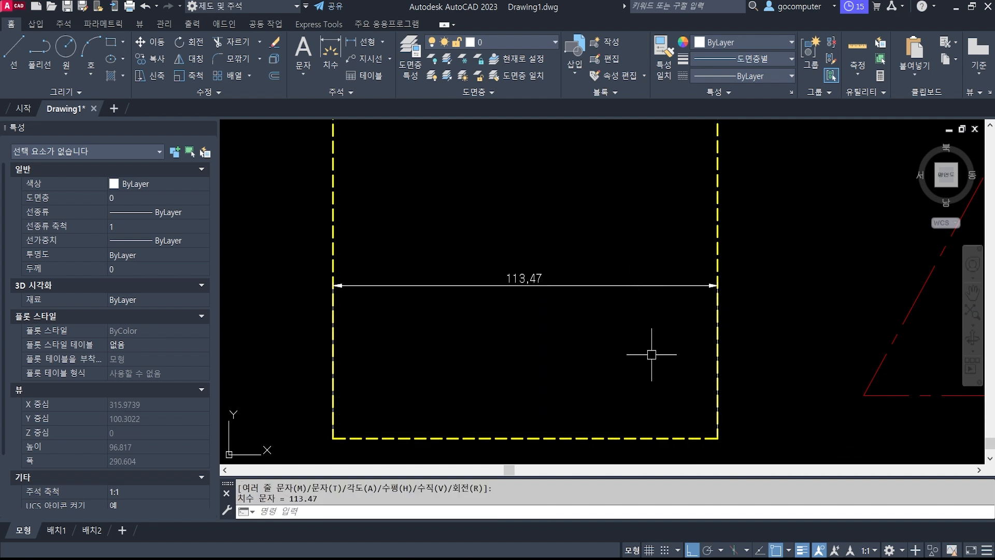
click(532, 283)
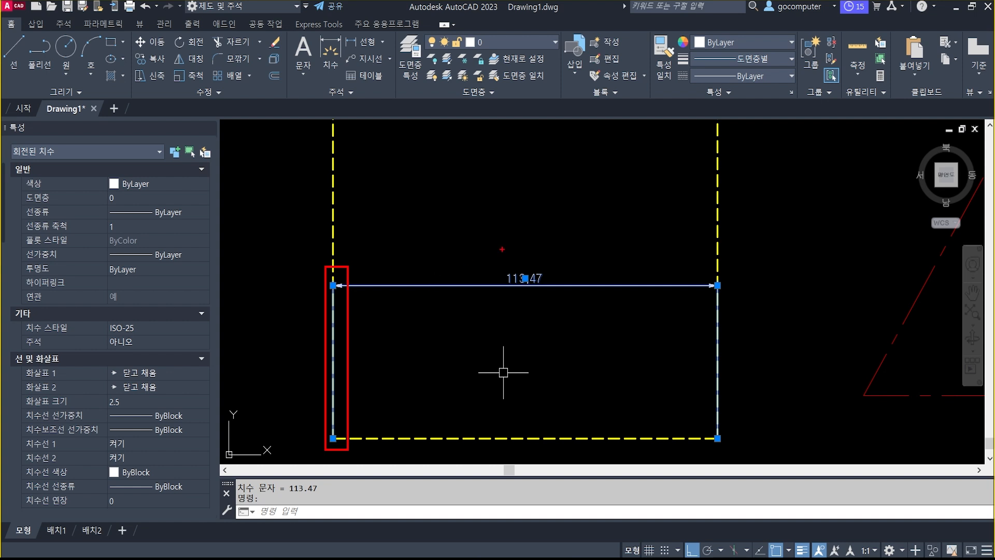
mouse_move(371, 158)
mouse_down()
mouse_move(390, 185)
mouse_move(413, 167)
mouse_up()
drag(417, 159, 451, 191)
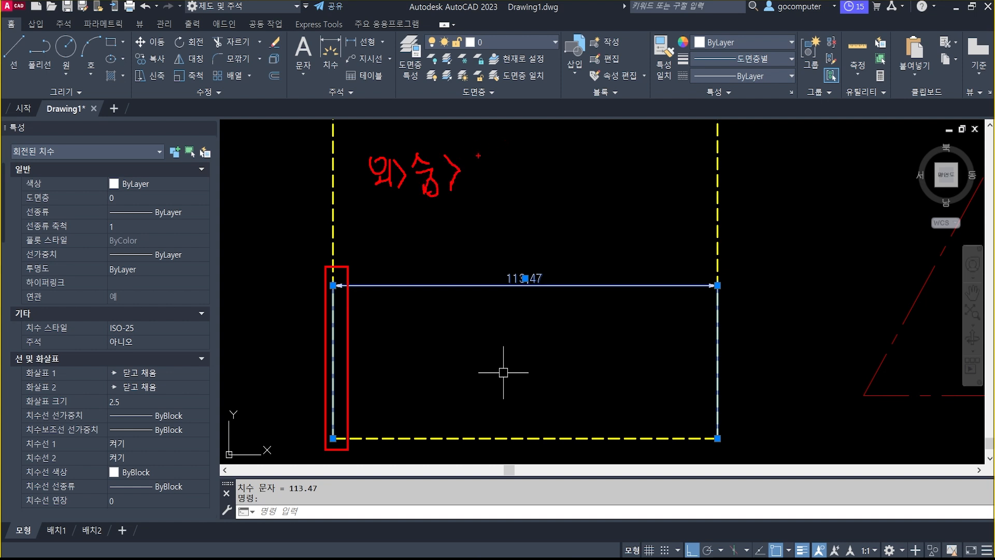
mouse_move(470, 155)
mouse_down()
mouse_move(489, 153)
mouse_move(504, 193)
mouse_up()
drag(523, 151, 564, 182)
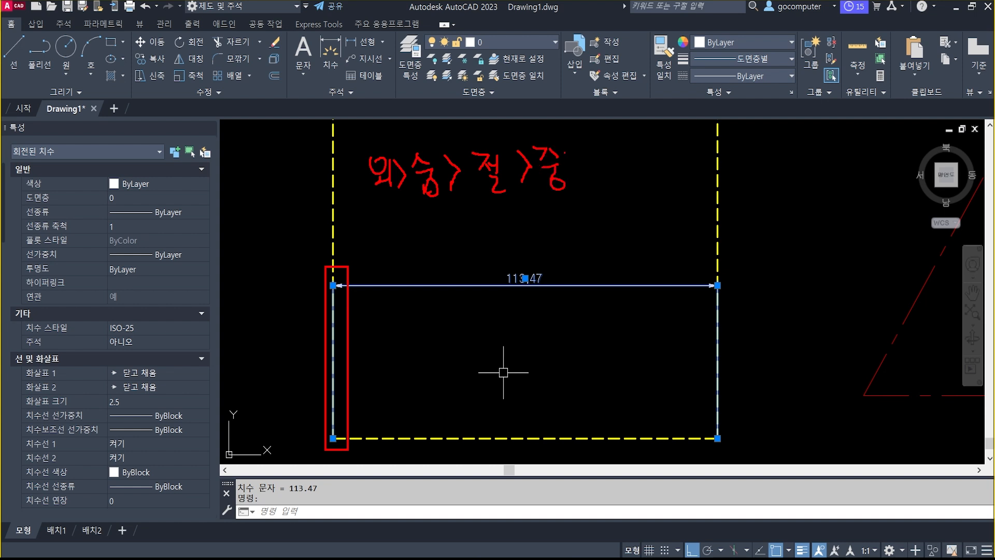
drag(594, 150, 591, 156)
drag(622, 150, 626, 177)
mouse_move(644, 138)
mouse_down()
mouse_move(648, 178)
mouse_move(707, 162)
mouse_up()
drag(698, 157, 703, 176)
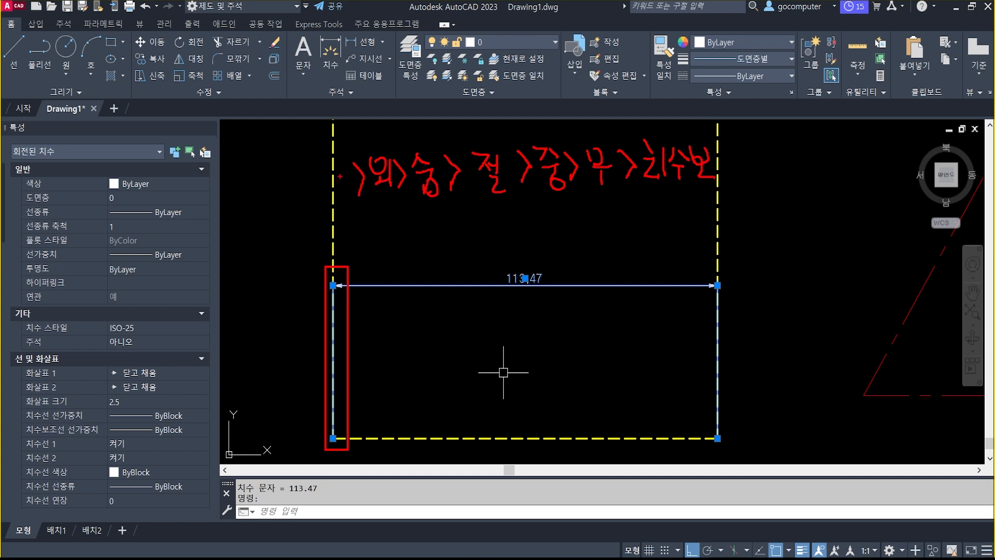
drag(320, 163, 347, 183)
drag(317, 219, 694, 189)
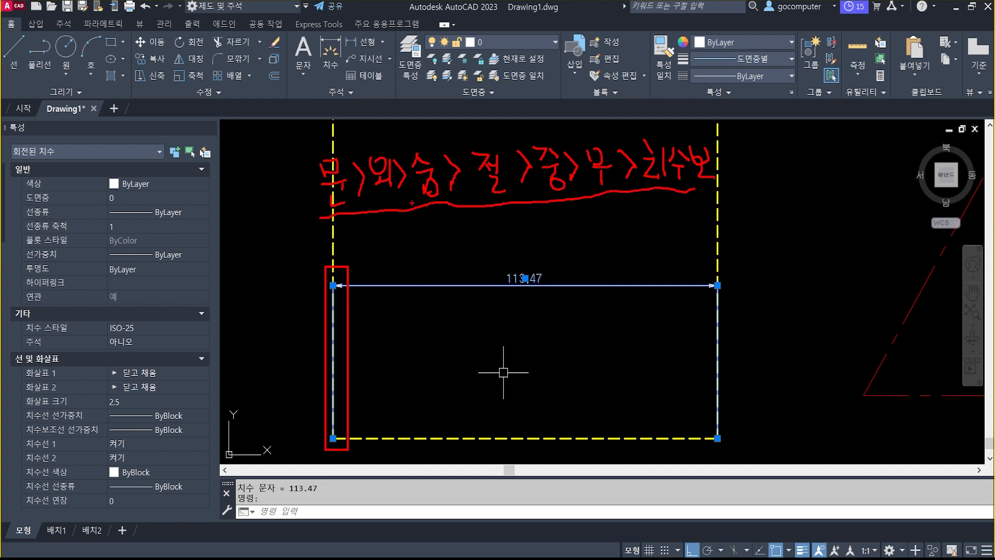
mouse_move(387, 197)
mouse_down()
mouse_move(366, 159)
mouse_move(389, 195)
mouse_move(438, 173)
mouse_up()
drag(412, 135, 418, 145)
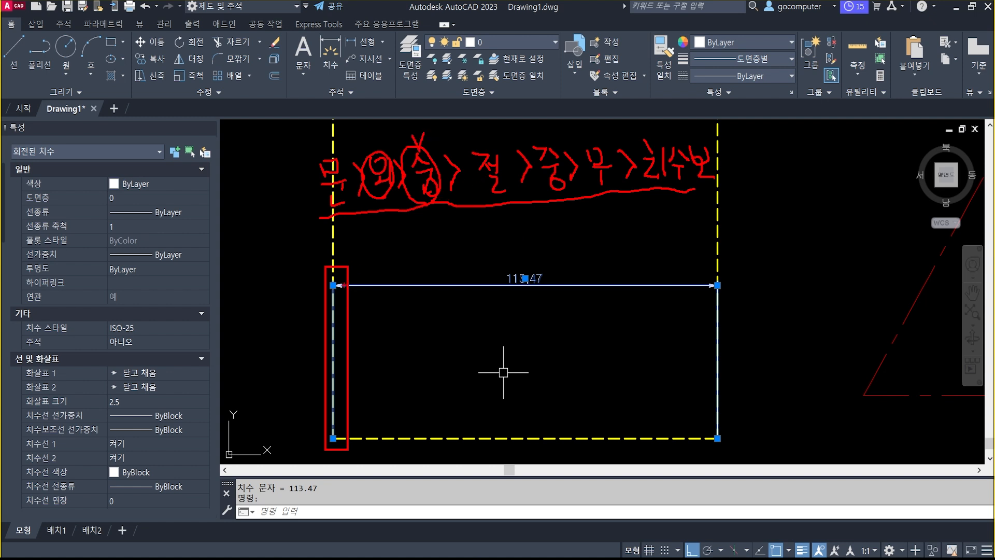
mouse_move(433, 208)
mouse_down()
mouse_move(442, 150)
mouse_move(449, 197)
mouse_up()
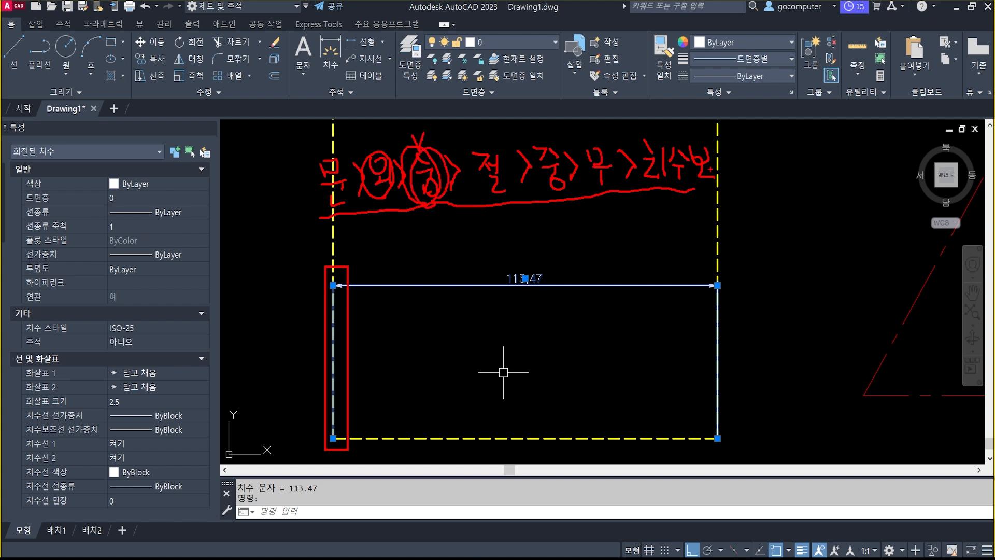
mouse_move(706, 182)
mouse_down()
mouse_move(633, 170)
mouse_move(736, 171)
mouse_move(694, 186)
mouse_up()
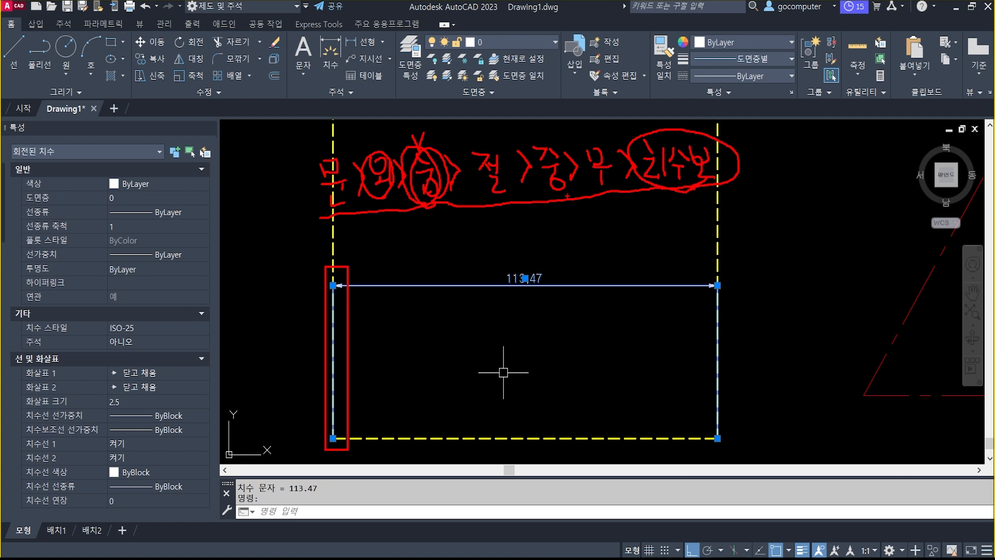
mouse_move(415, 203)
mouse_down()
mouse_move(406, 177)
mouse_move(435, 179)
mouse_up()
key(Escape)
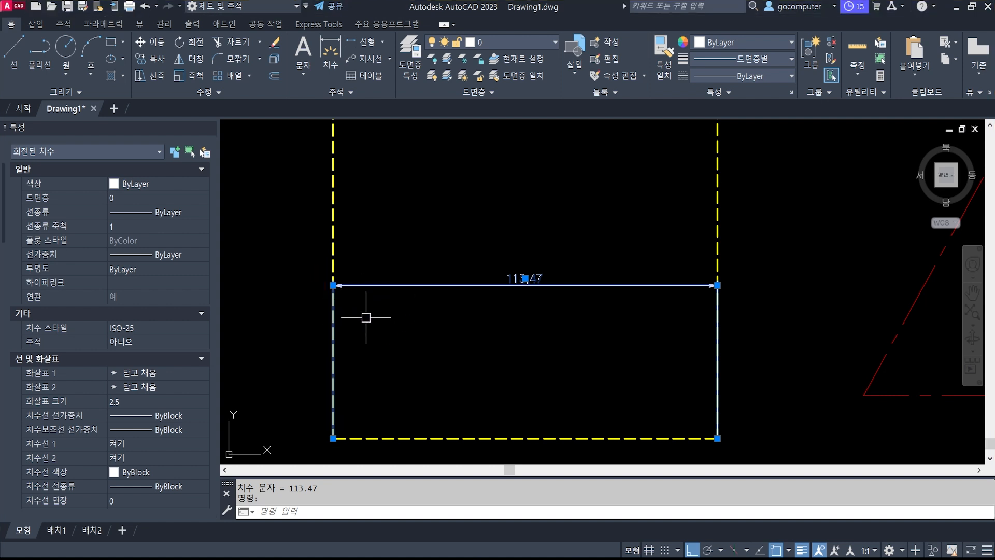
key(Escape)
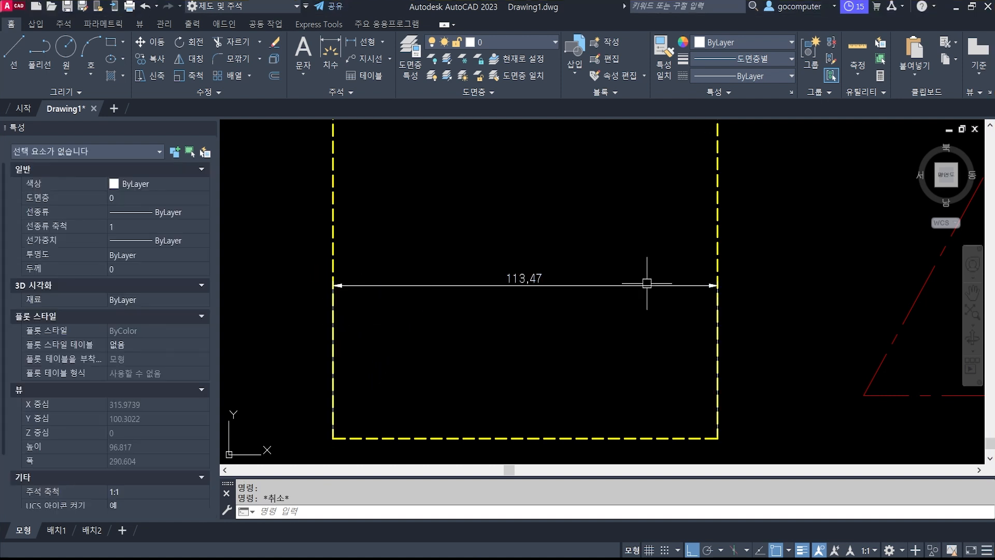
Examine the lines and arrows properties (선 및 화살표) of the dimension inside the yellow square.
click(602, 308)
click(495, 272)
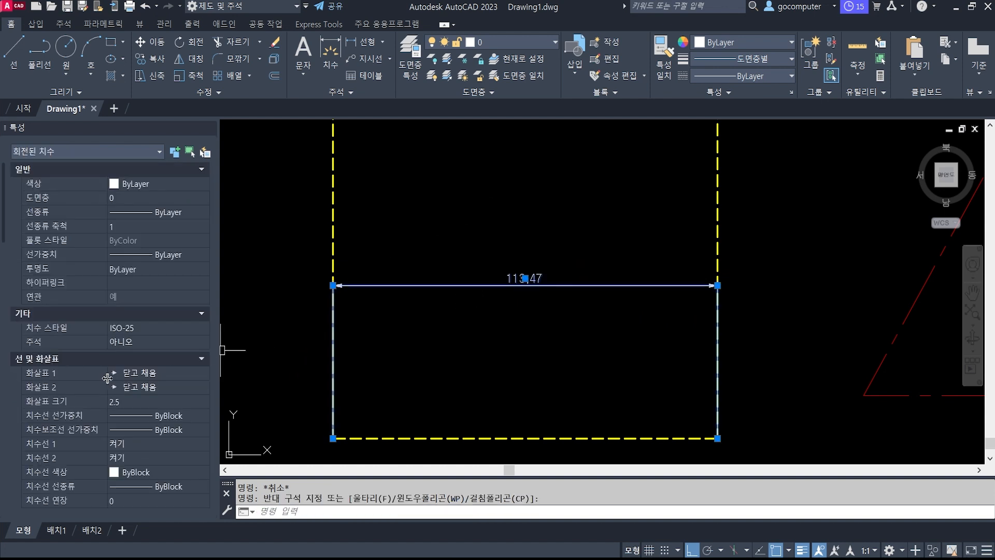
scroll(130, 385, down, 2)
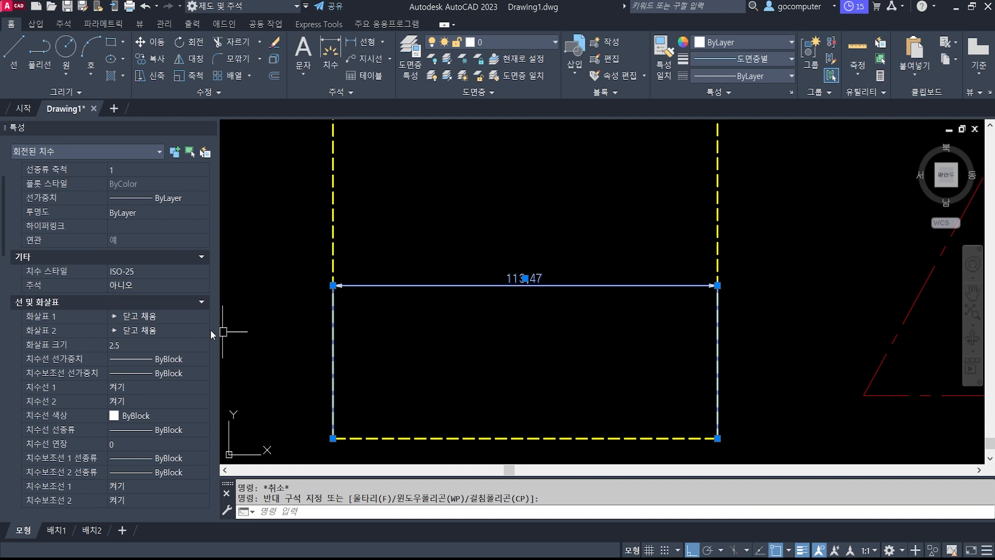
scroll(208, 332, down, 3)
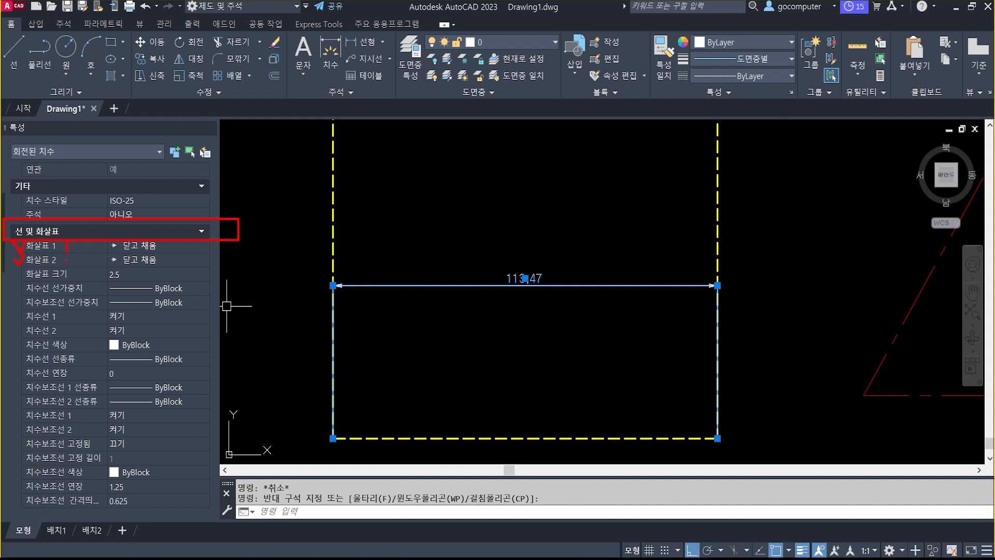
key(Escape)
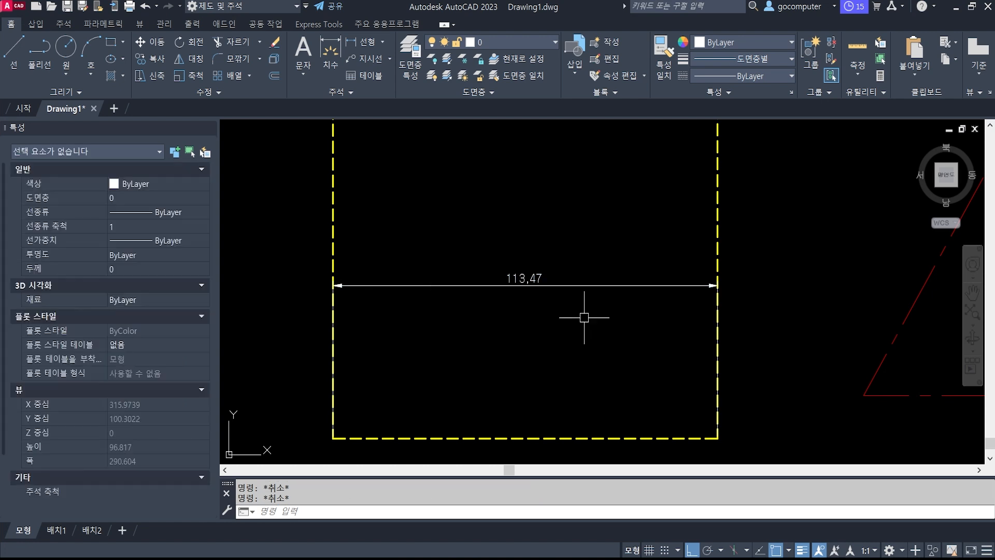
Erase the linear dimension inside the yellow square.
text(E)
key(Return)
click(563, 312)
click(477, 223)
key(Return)
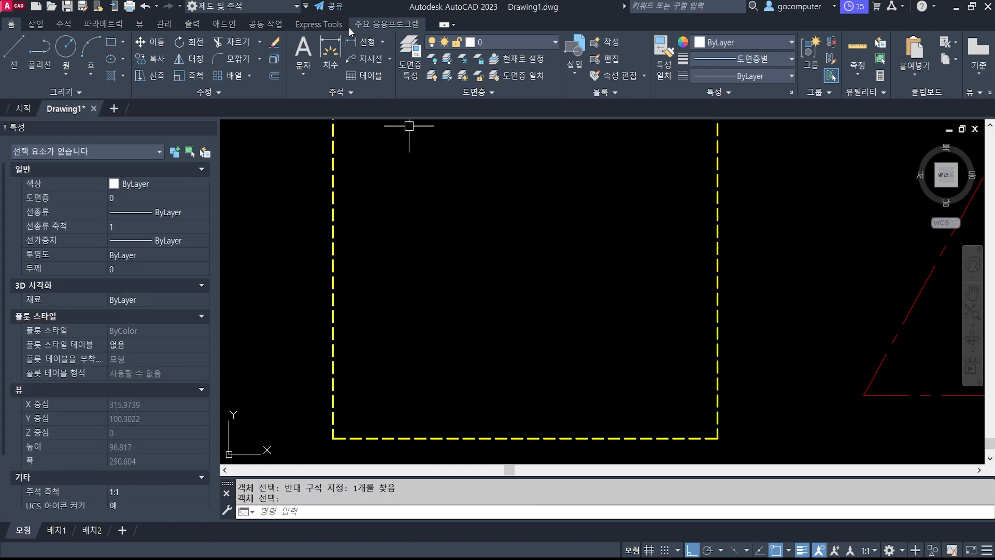
Dimension the yellow square's bottom edge linearly from its left corner to its right corner, with the dimension line inside the square.
click(354, 43)
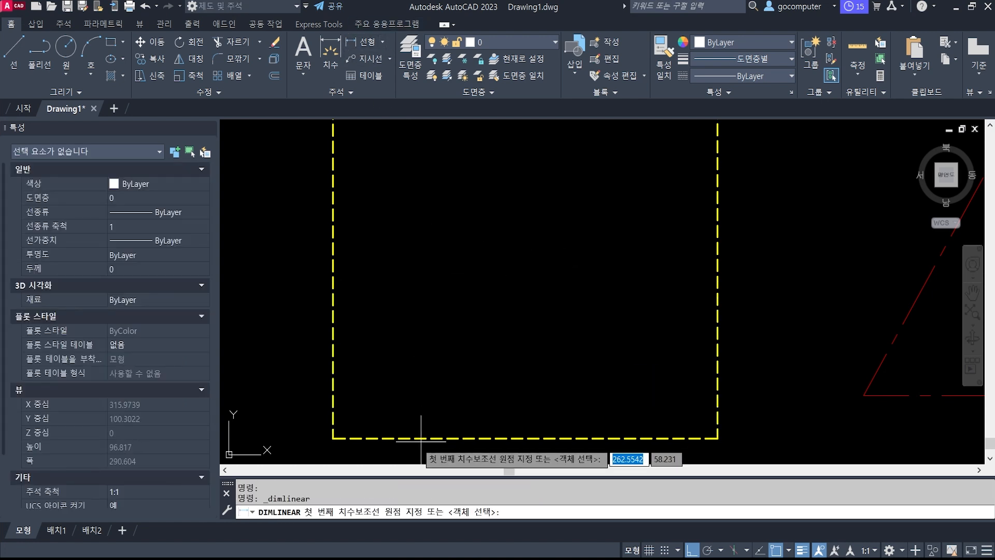
click(332, 438)
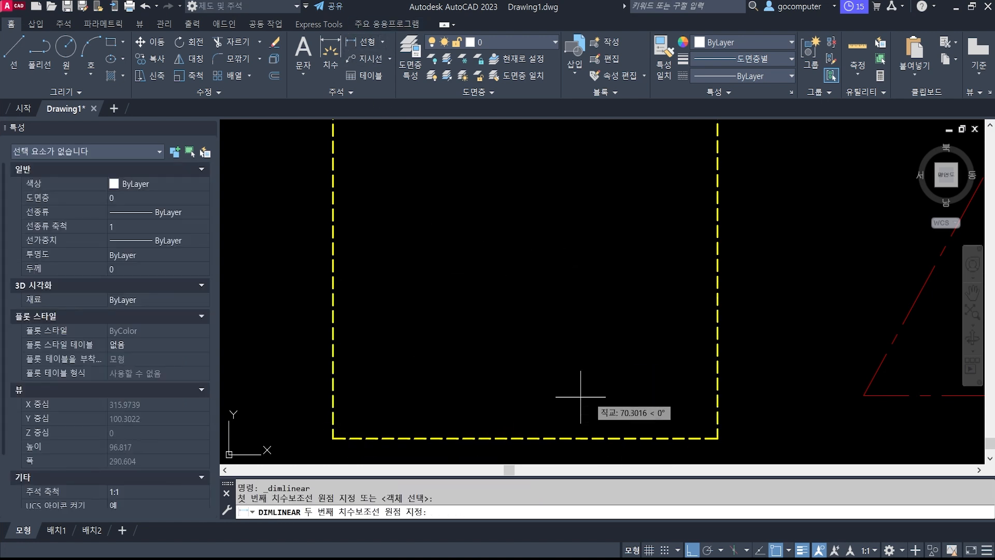
click(718, 438)
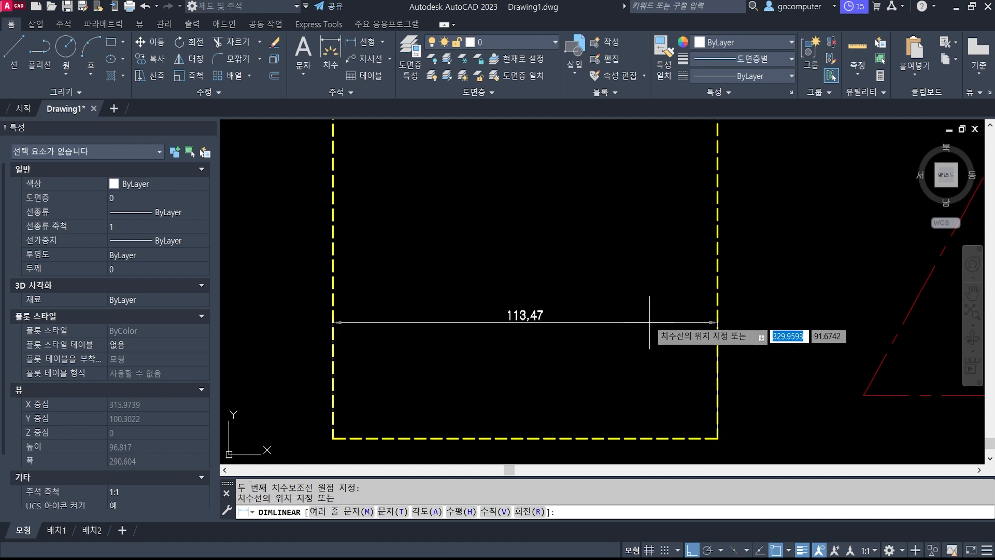
click(646, 285)
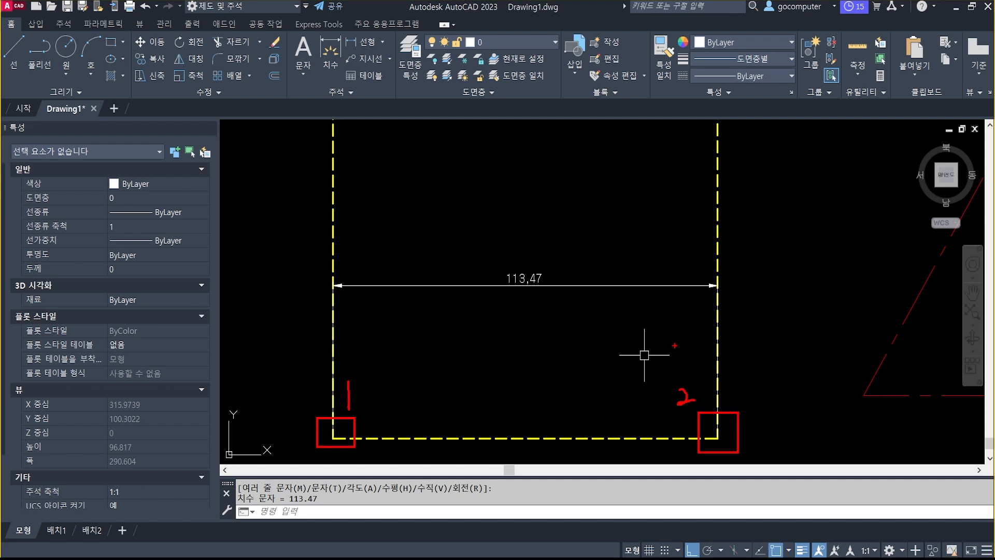
key(Escape)
Set arrowhead 1 (화살표 1) of the linear dimension inside the yellow square to 없음 and inspect both dimension line ends.
click(533, 307)
click(455, 225)
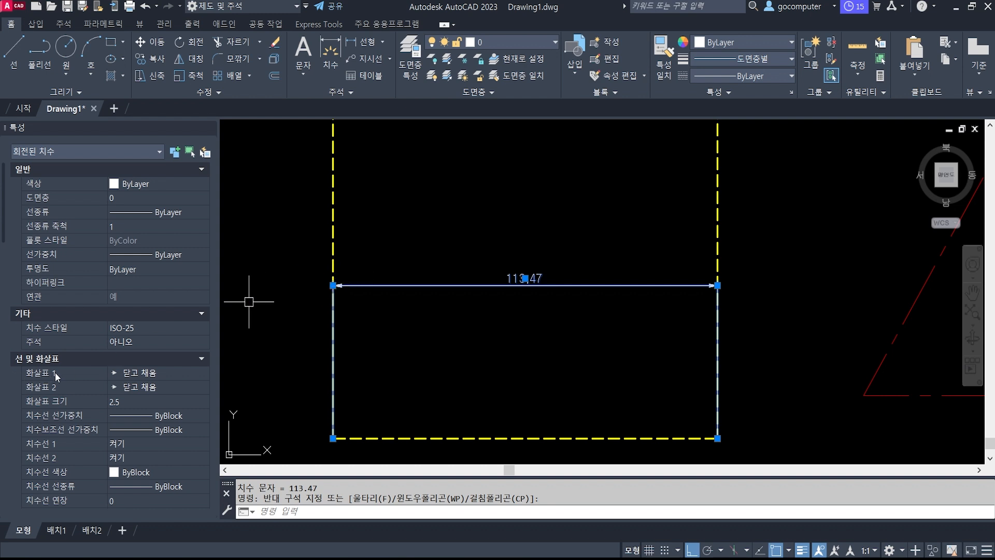
click(154, 371)
click(163, 372)
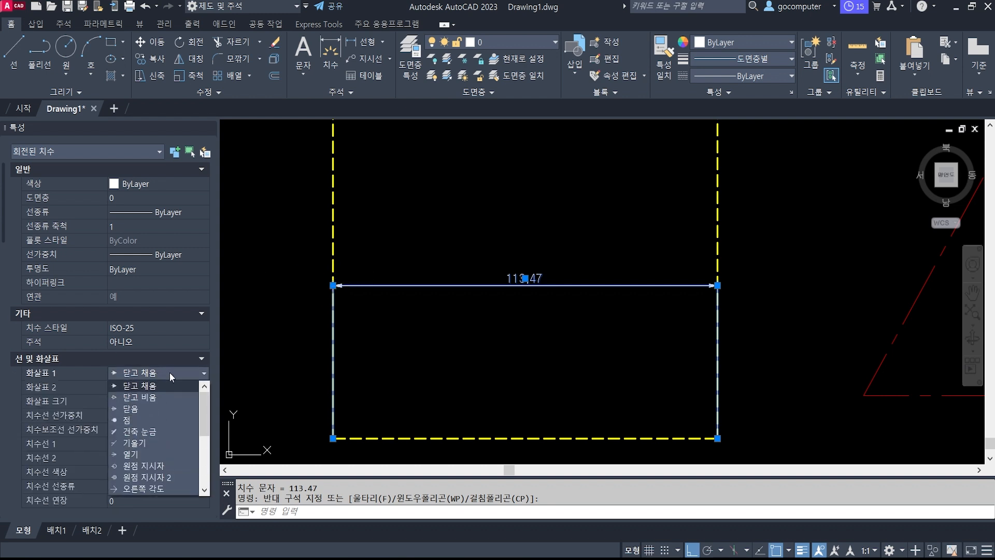
drag(207, 401, 206, 446)
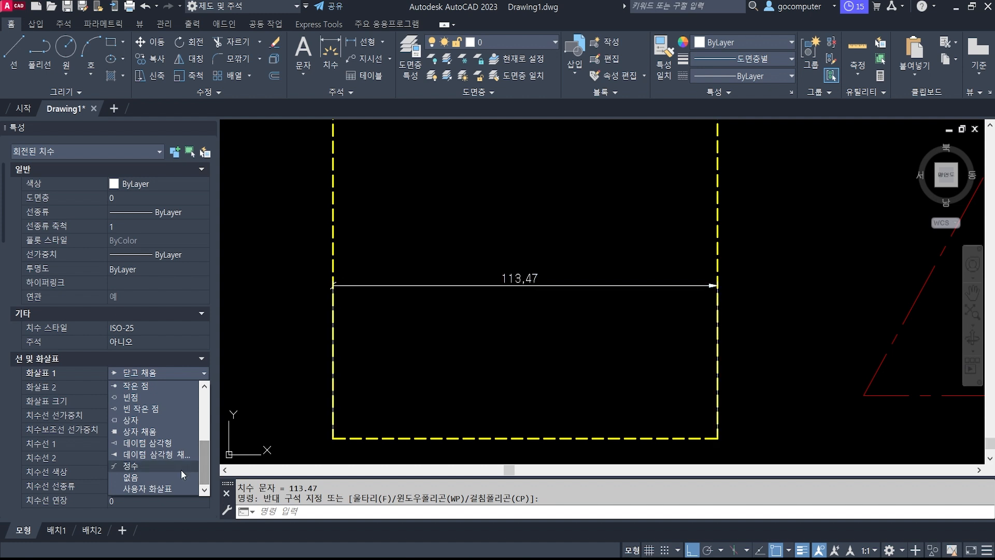
click(163, 475)
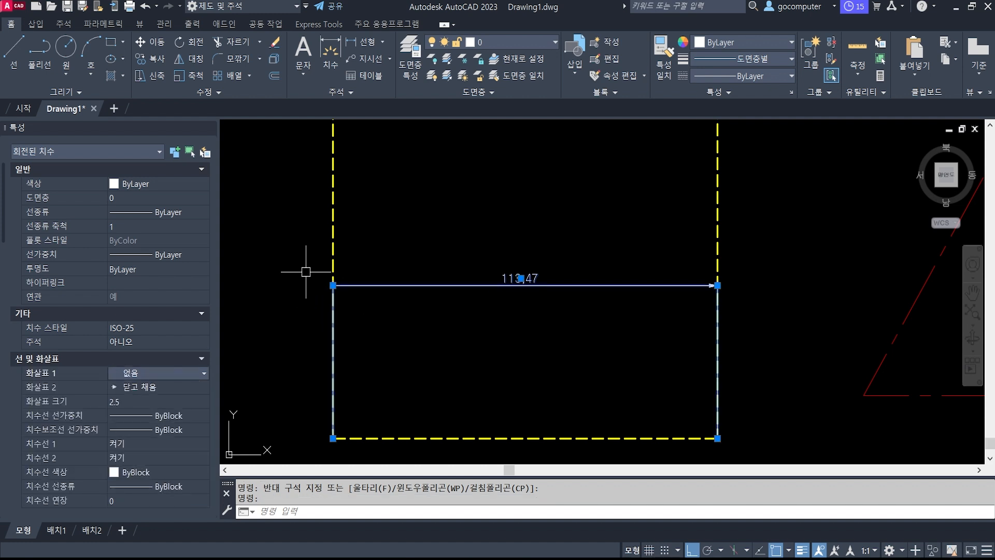
scroll(359, 285, up, 5)
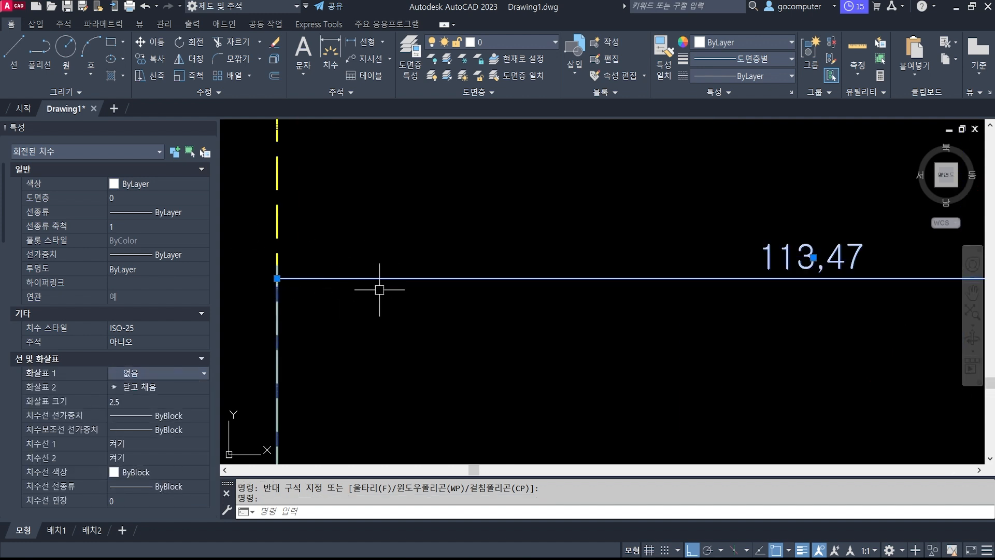
scroll(378, 289, down, 3)
middle_drag(856, 325, 735, 316)
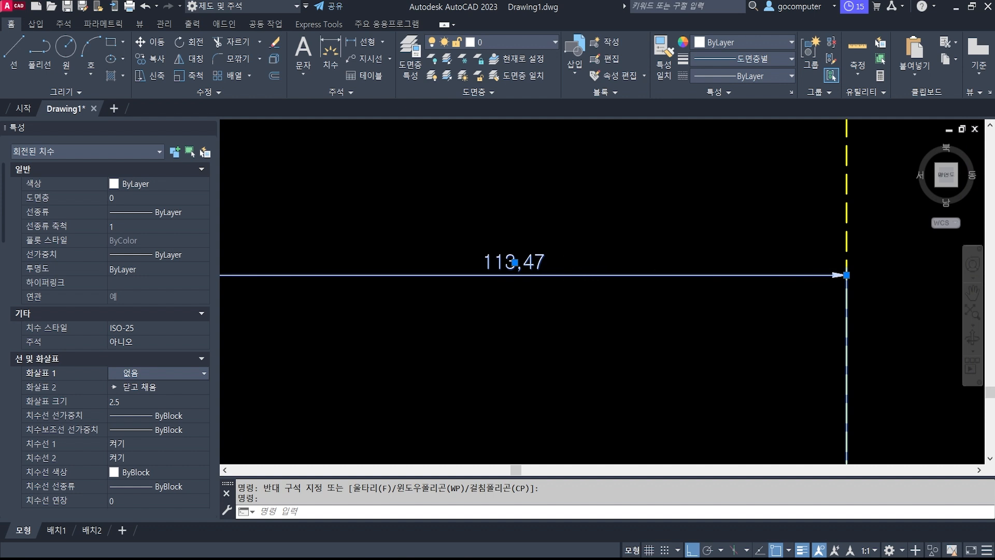
scroll(544, 285, up, 1)
middle_drag(363, 344, 695, 299)
scroll(510, 300, down, 1)
middle_drag(728, 329, 581, 302)
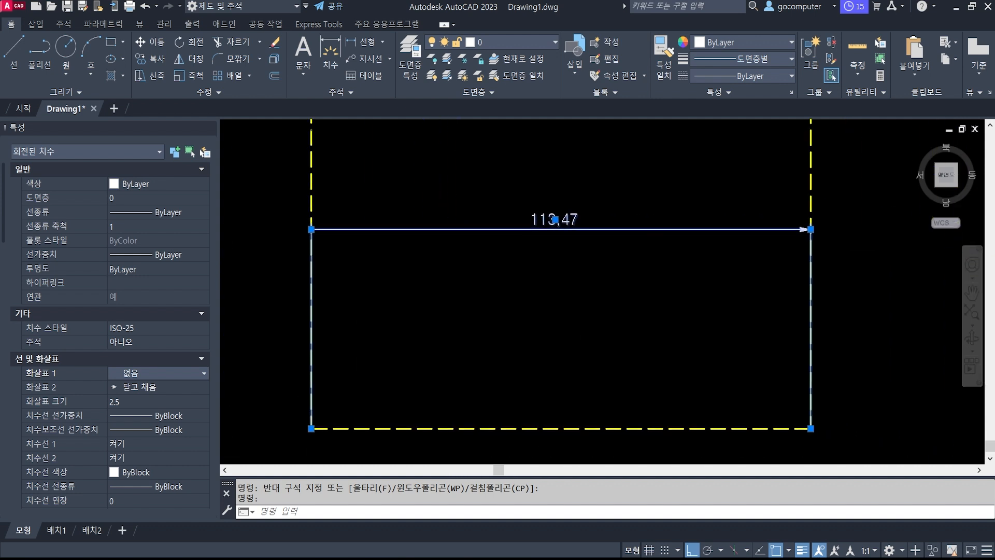
Restore arrowhead 1 (화살표 1) of the dimension inside the square to 닫고 채움.
click(204, 372)
drag(207, 447, 204, 412)
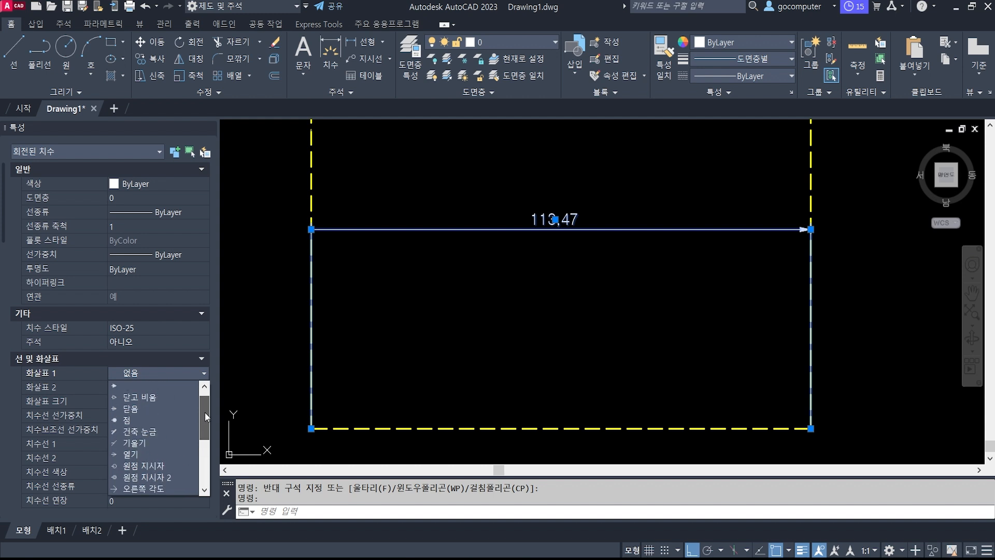
click(160, 387)
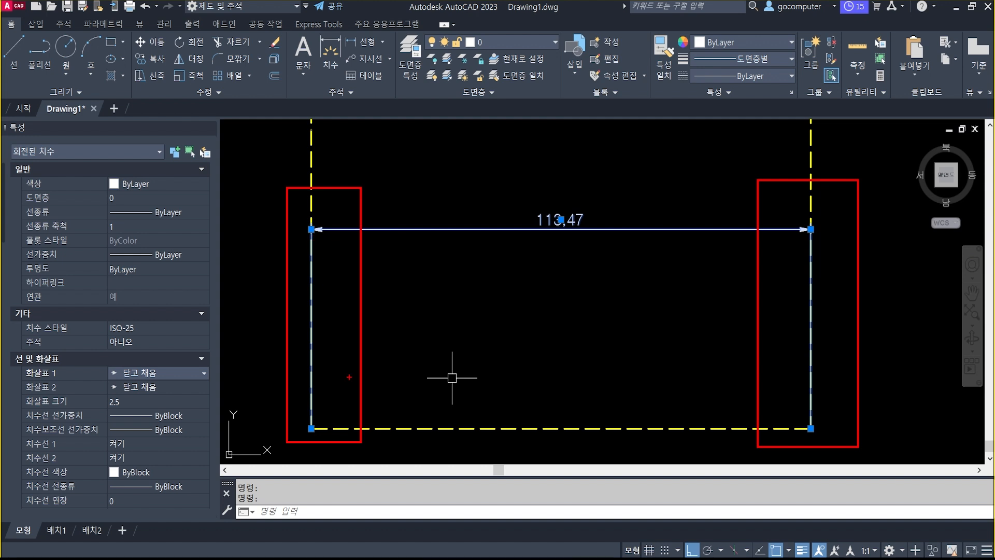
drag(296, 272, 297, 299)
drag(315, 234, 315, 437)
key(Escape)
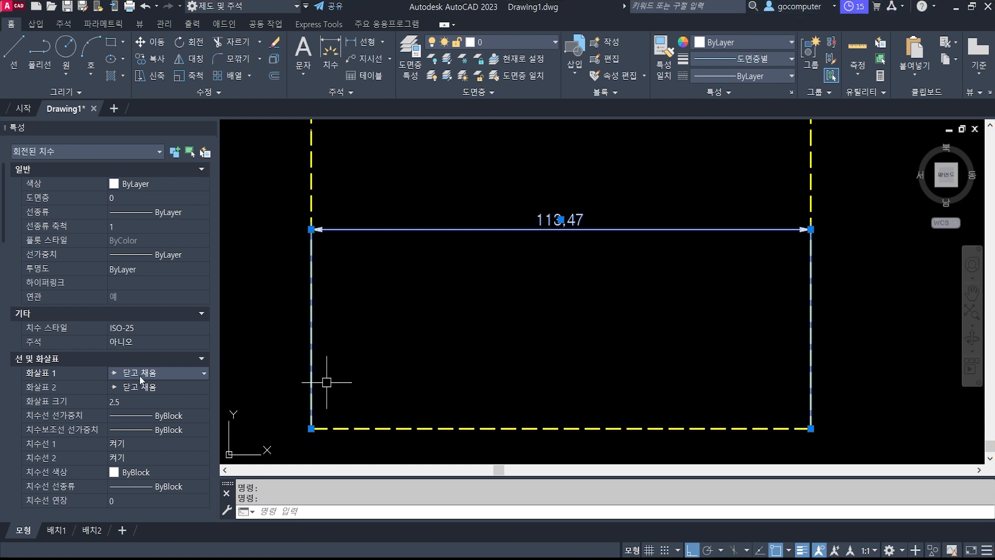
Turn off extension line 1 (치수보조선 1) of the dimension inside the square by setting it to 끄기.
scroll(66, 406, down, 3)
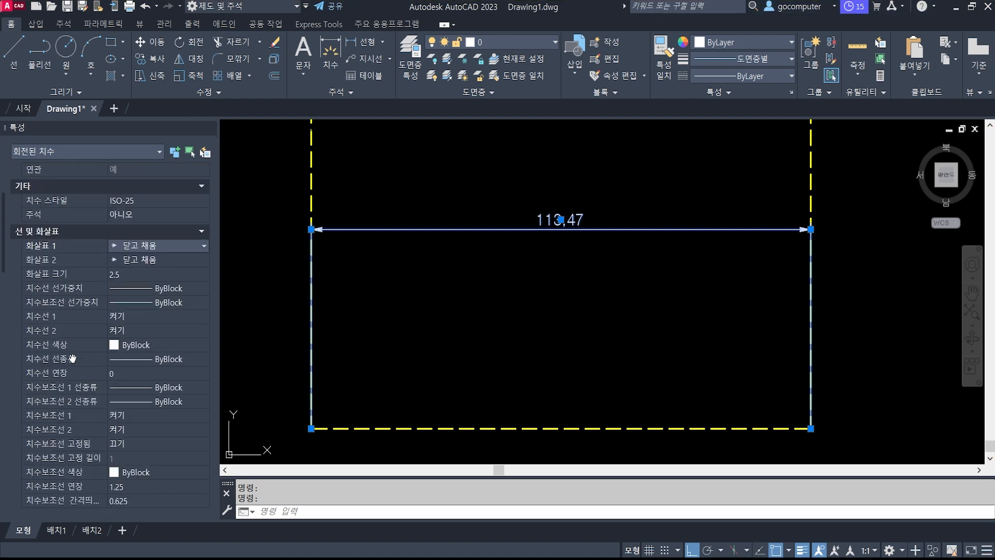
key(ctrl+2)
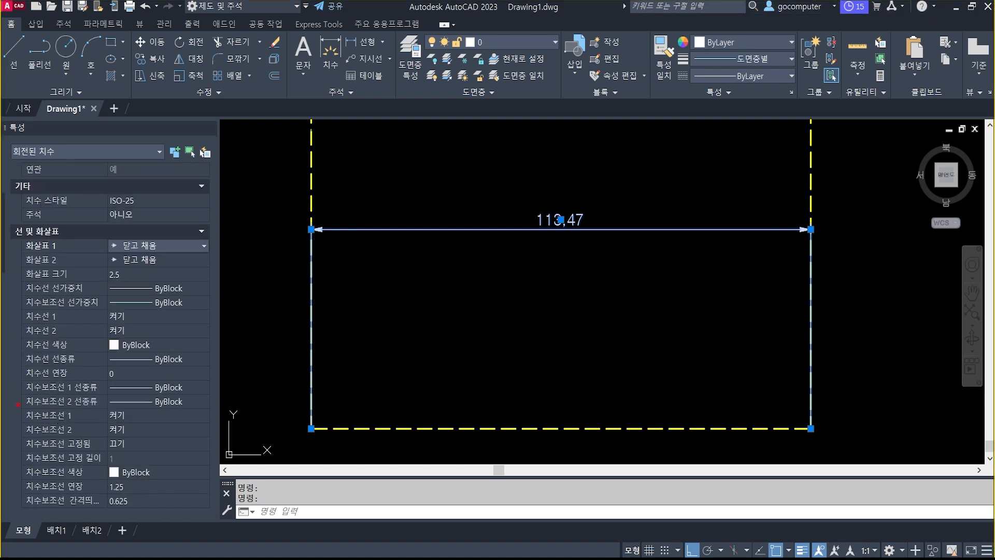
mouse_move(18, 405)
mouse_down()
mouse_move(46, 420)
mouse_move(216, 439)
mouse_up()
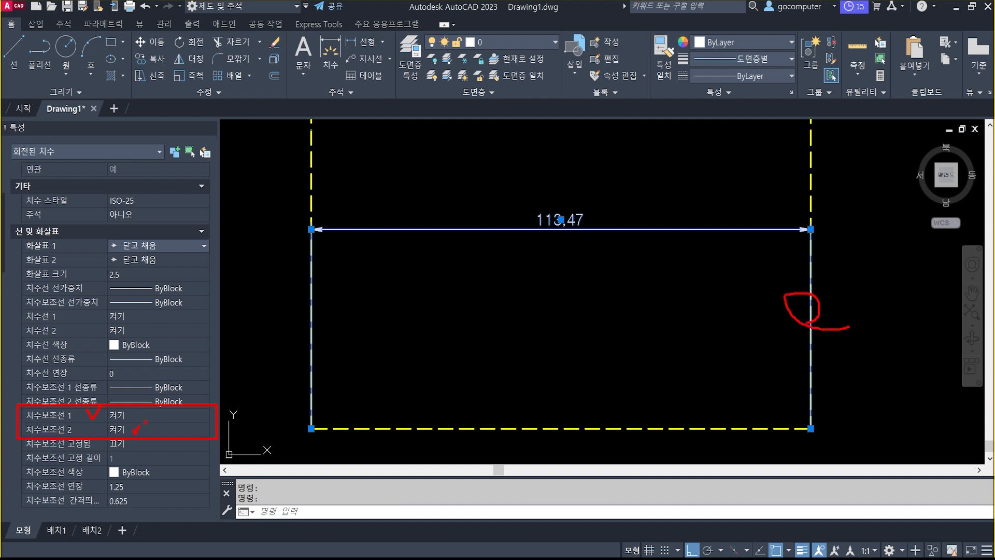
click(131, 414)
click(132, 414)
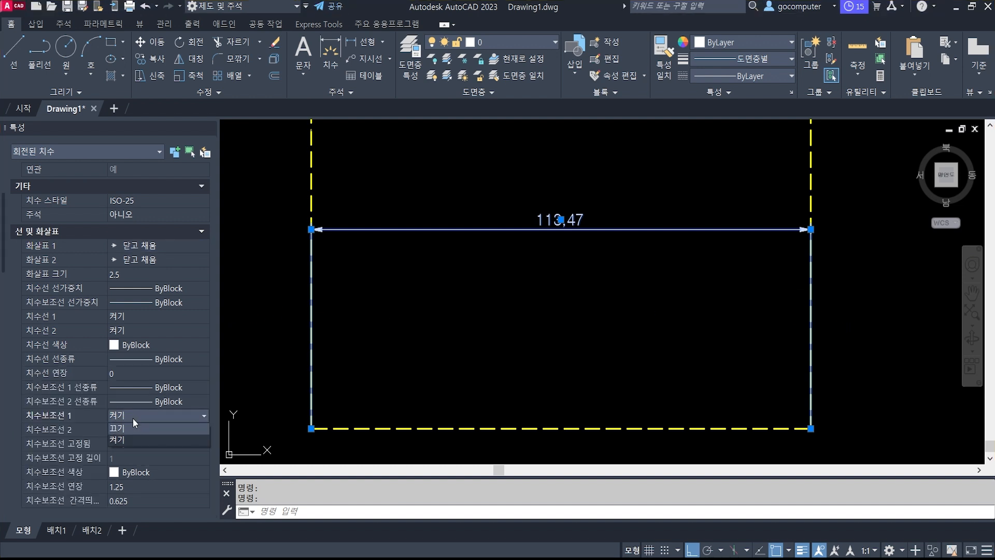
click(131, 428)
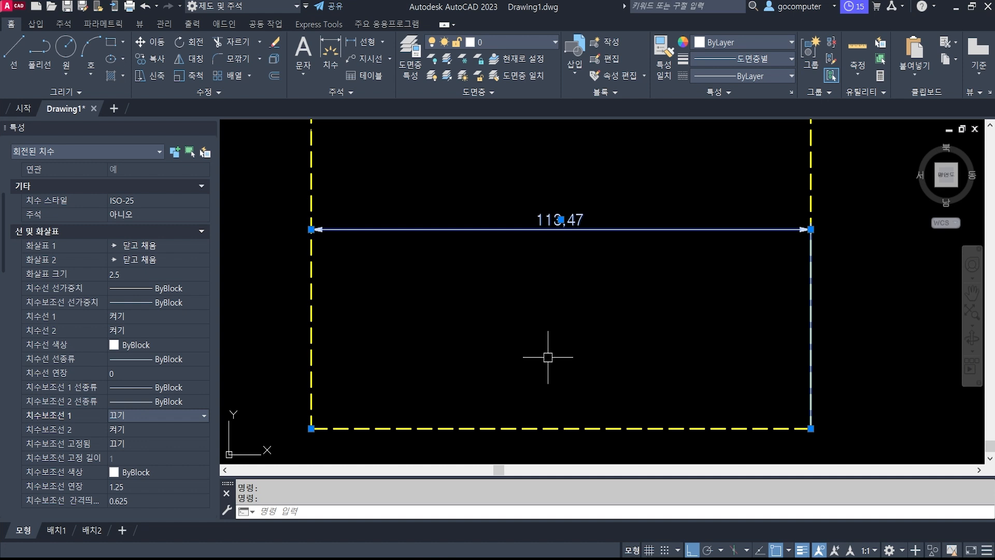
key(Escape)
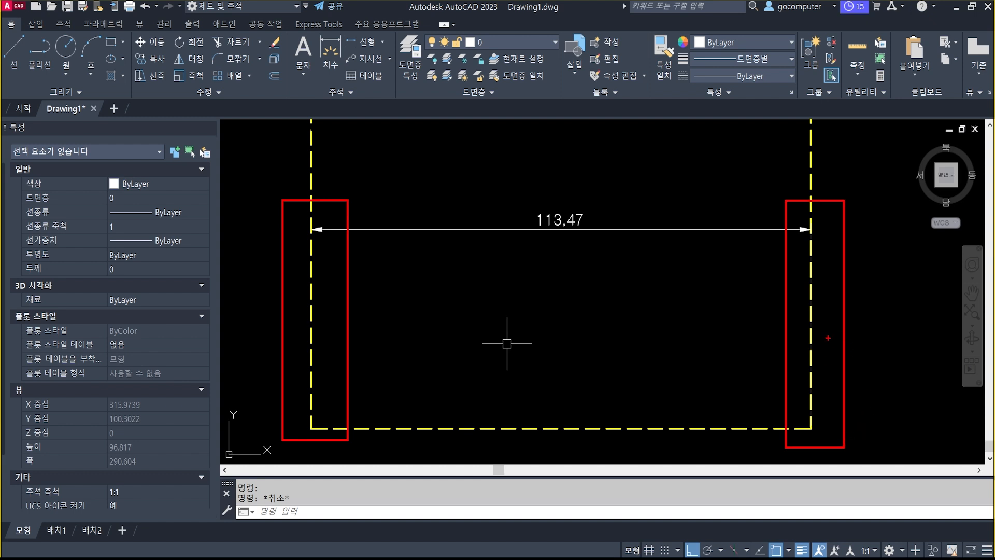
key(Escape)
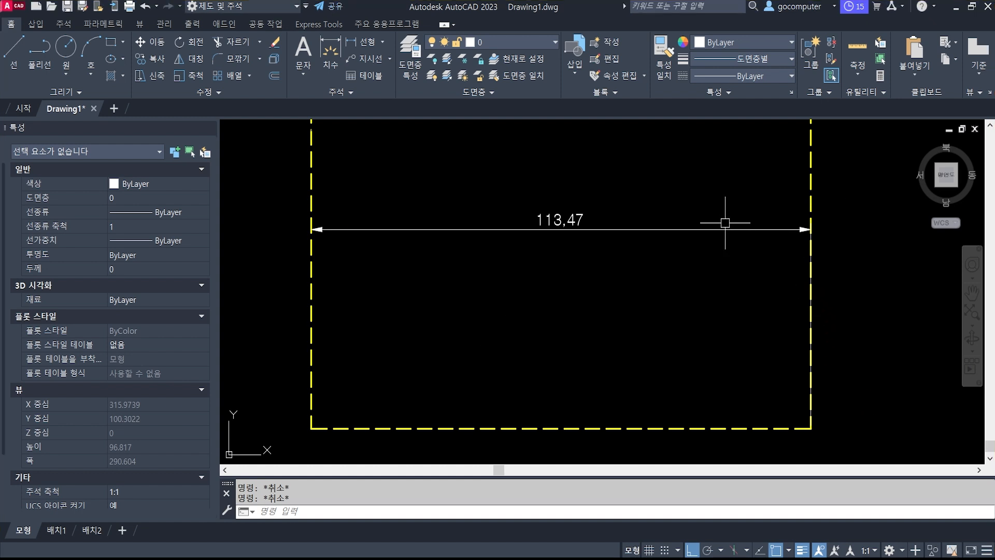
Set extension line 2 (치수보조선 2) of the dimension inside the square to 끄기.
click(725, 229)
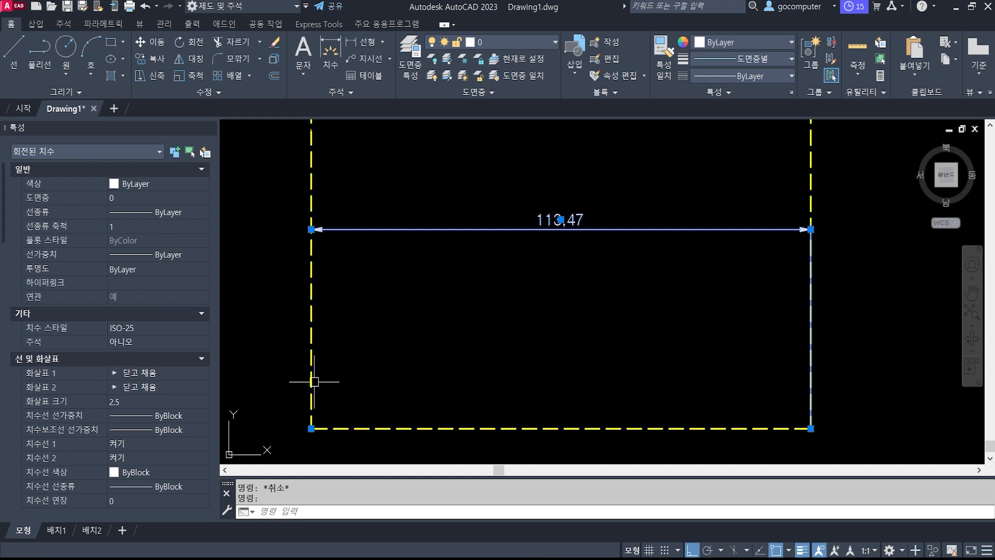
scroll(116, 439, down, 3)
scroll(116, 439, down, 2)
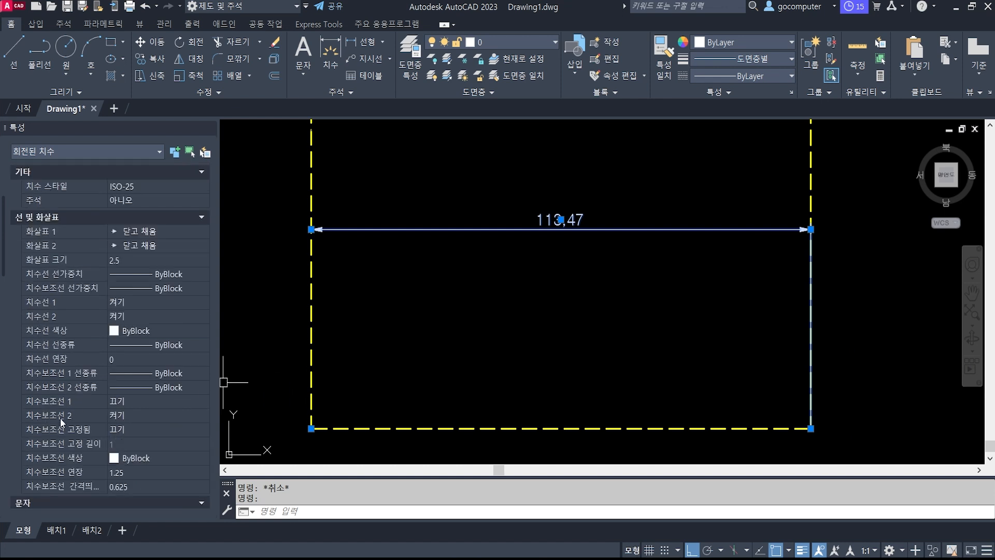
click(132, 416)
click(134, 415)
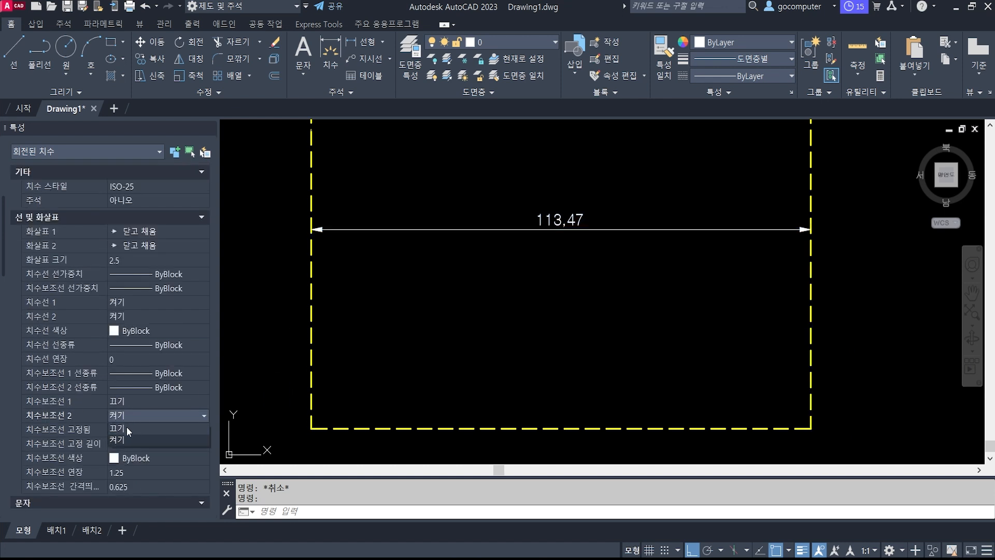
click(126, 428)
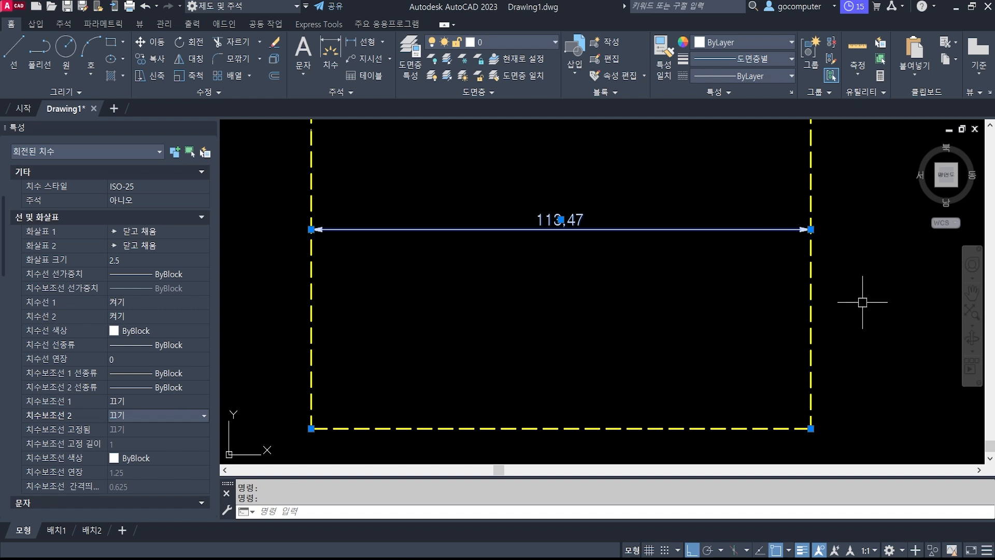
key(Escape)
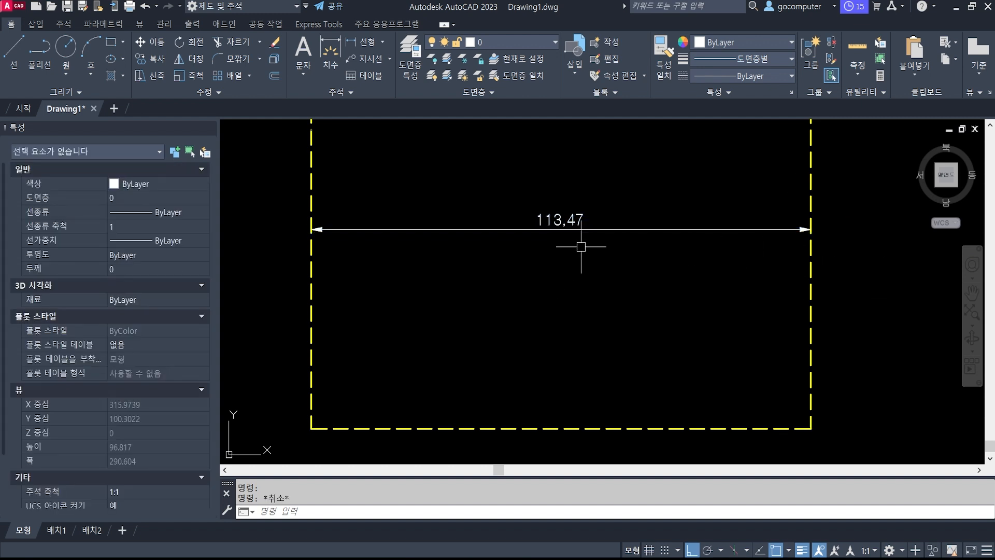
Examine the dimension inside the square and its properties, comparing it with the dimension above the square.
click(582, 271)
click(476, 156)
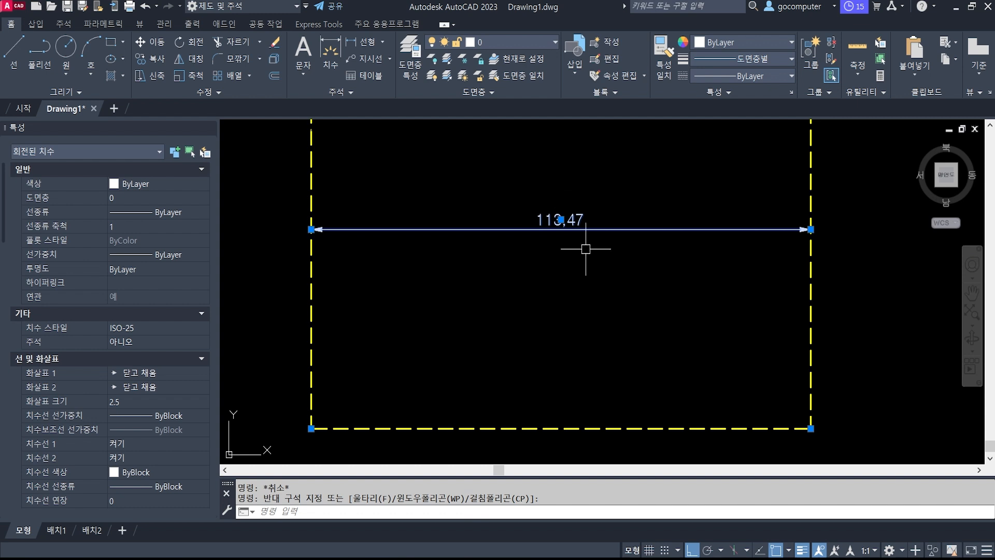
scroll(565, 257, down, 2)
middle_drag(546, 185, 546, 275)
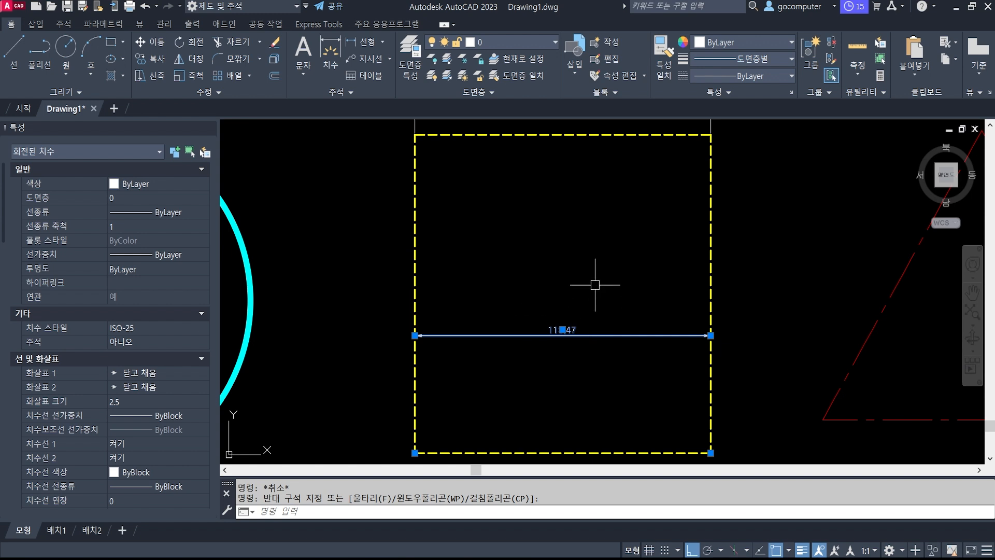
scroll(592, 265, down, 1)
middle_drag(593, 266, 580, 291)
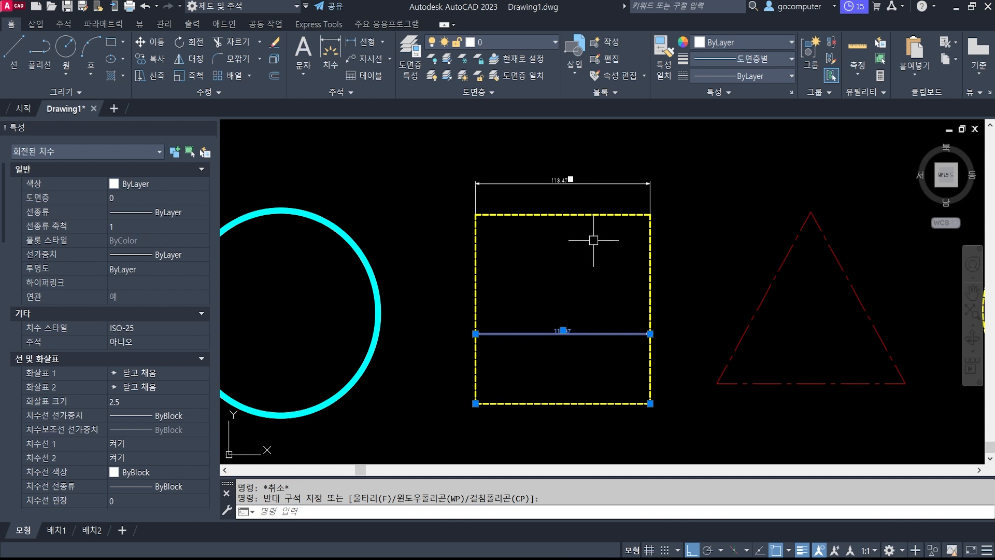
key(Escape)
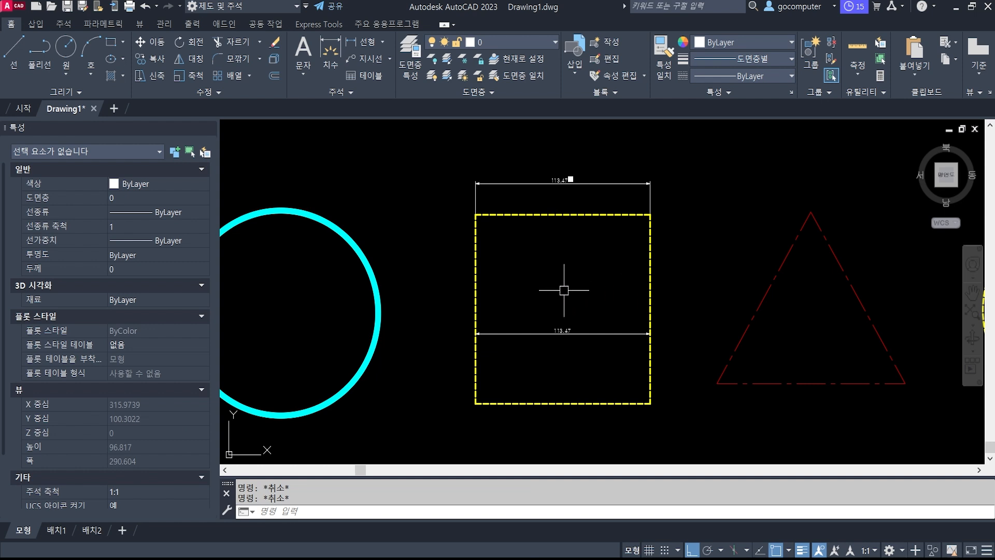
middle_drag(406, 309, 455, 306)
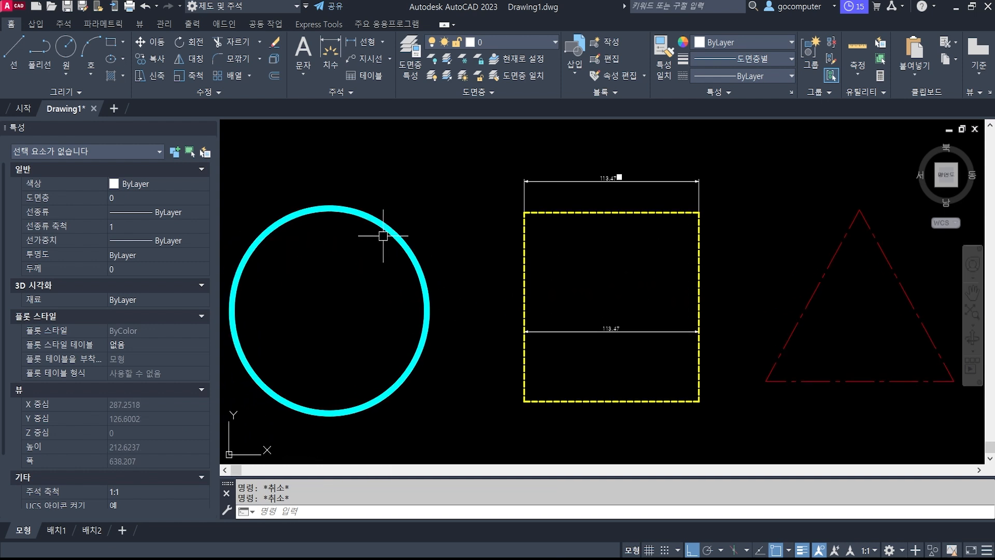
Set the color (색상) of the thick cyan circle to ByLayer.
click(369, 264)
click(318, 174)
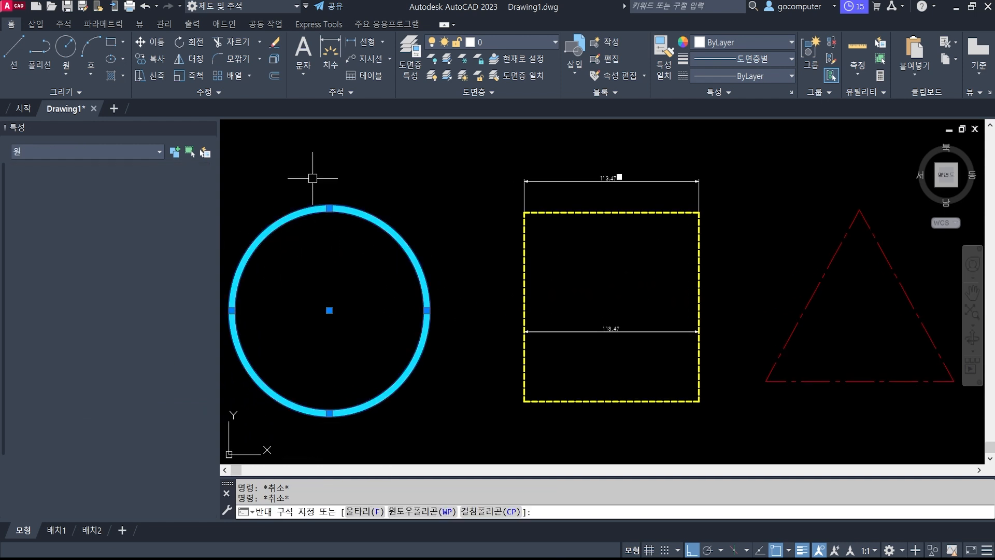
click(176, 184)
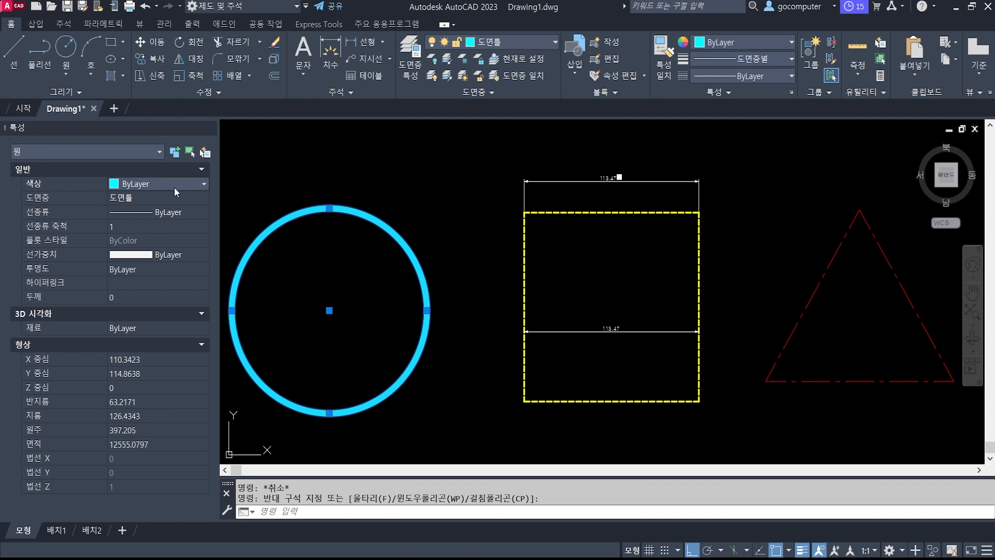
click(175, 183)
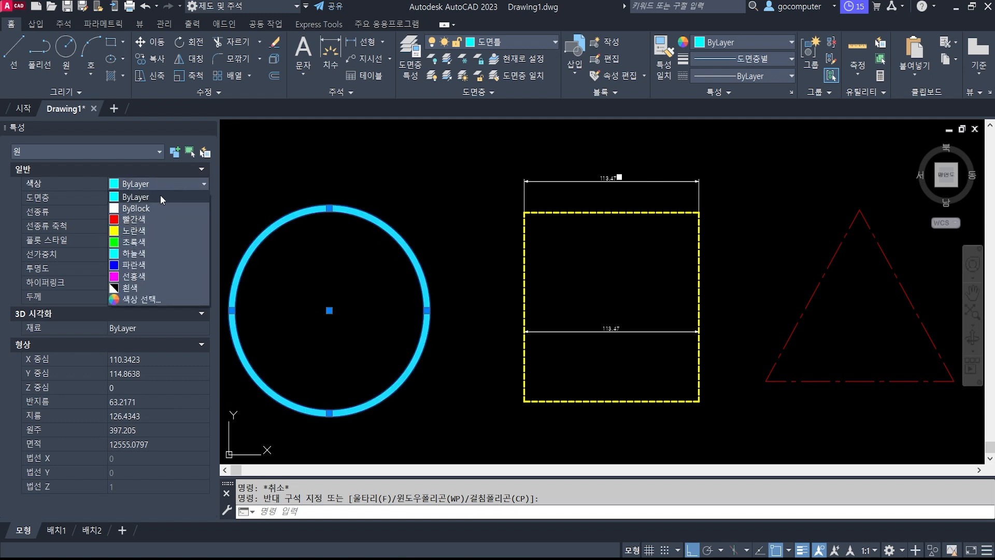
click(160, 196)
key(Escape)
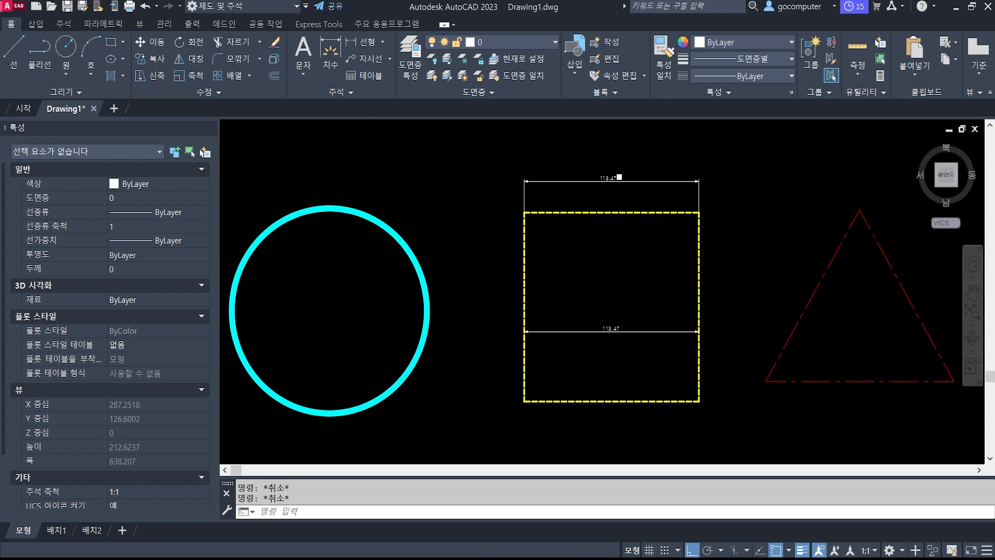
Switch to the textbook PDF in the browser and review the MATCHPROP and CHANGE sections on page 36.
scroll(439, 229, down, 3)
mouse_move(600, 249)
middle_down()
mouse_move(538, 255)
mouse_move(550, 266)
middle_up()
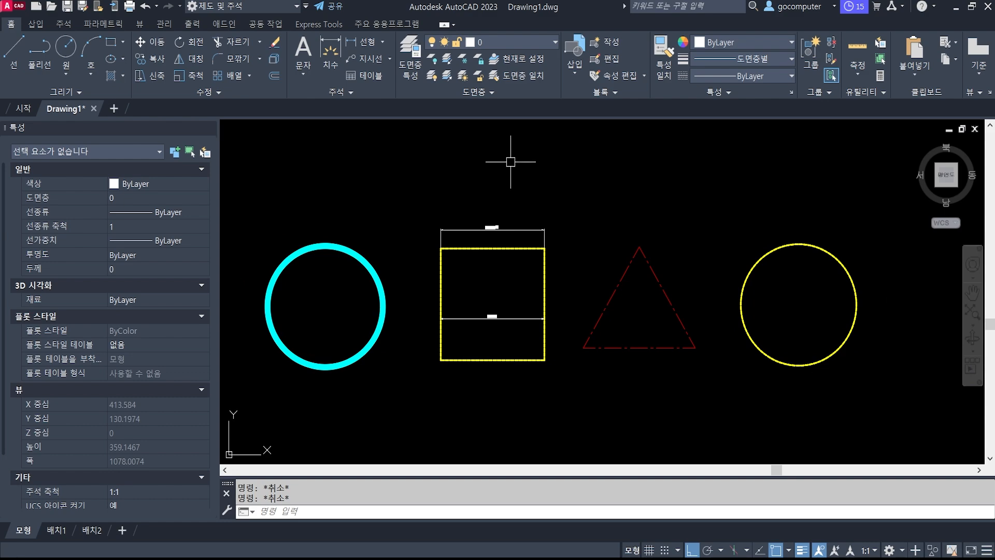
key(alt+Tab)
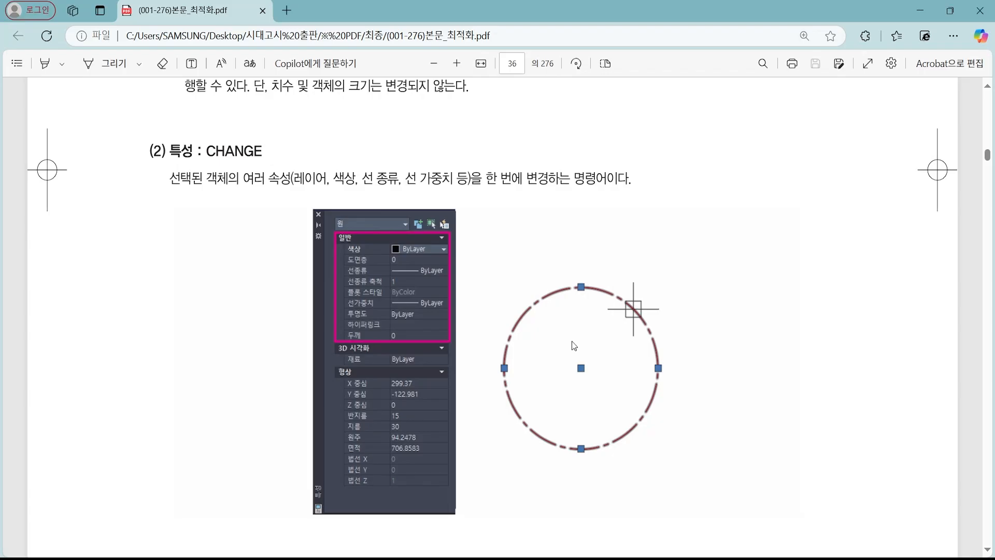
scroll(565, 305, up, 10)
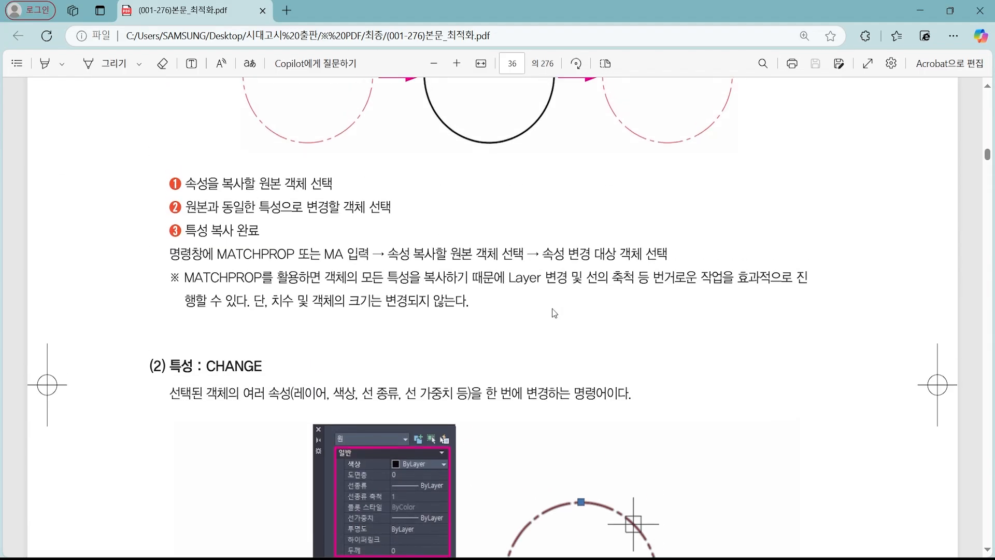
scroll(549, 321, down, 8)
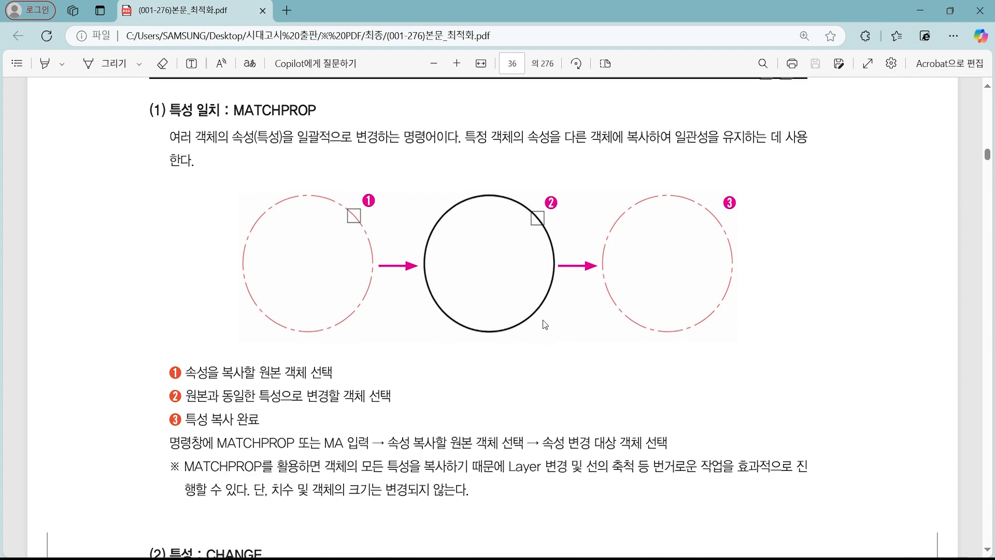
Review the MATCHPROP and CHANGE explanations on pages 36 and 37, including the circle and radius dimension property examples.
scroll(535, 353, down, 8)
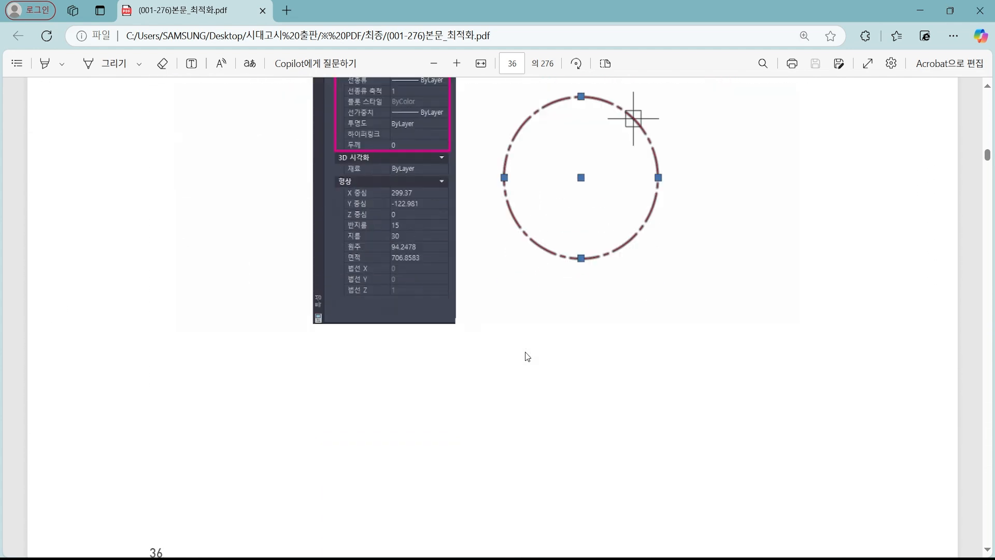
scroll(526, 355, up, 4)
scroll(525, 355, up, 8)
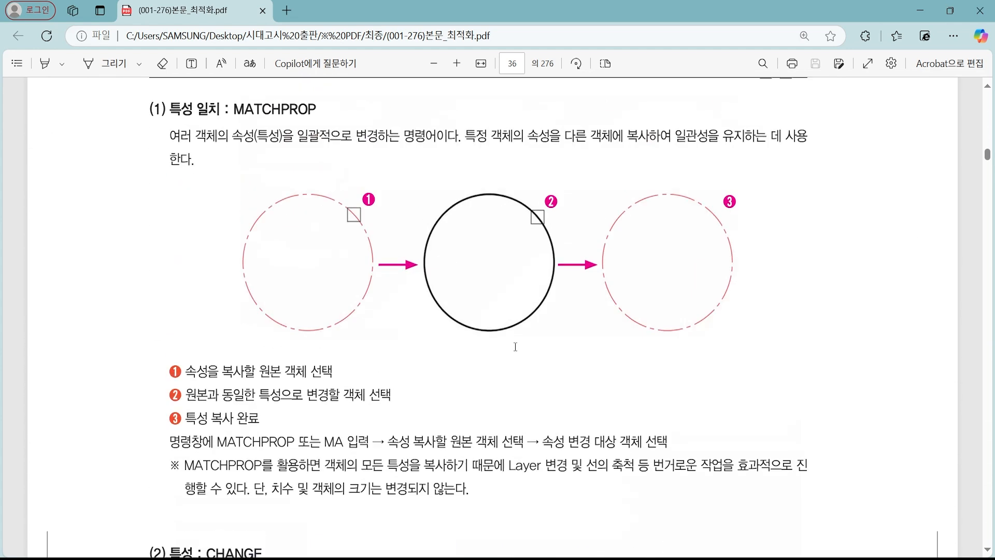
scroll(350, 287, down, 5)
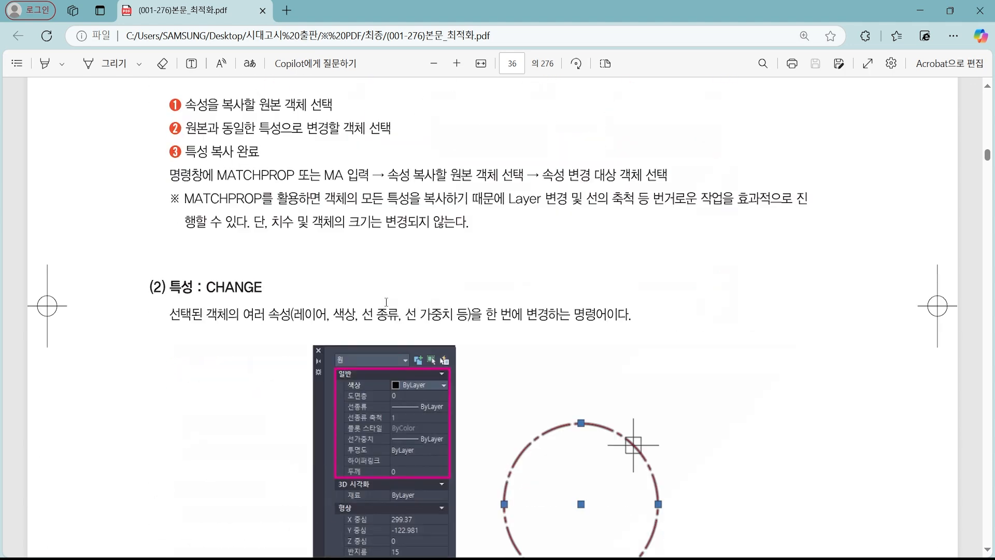
scroll(322, 307, down, 3)
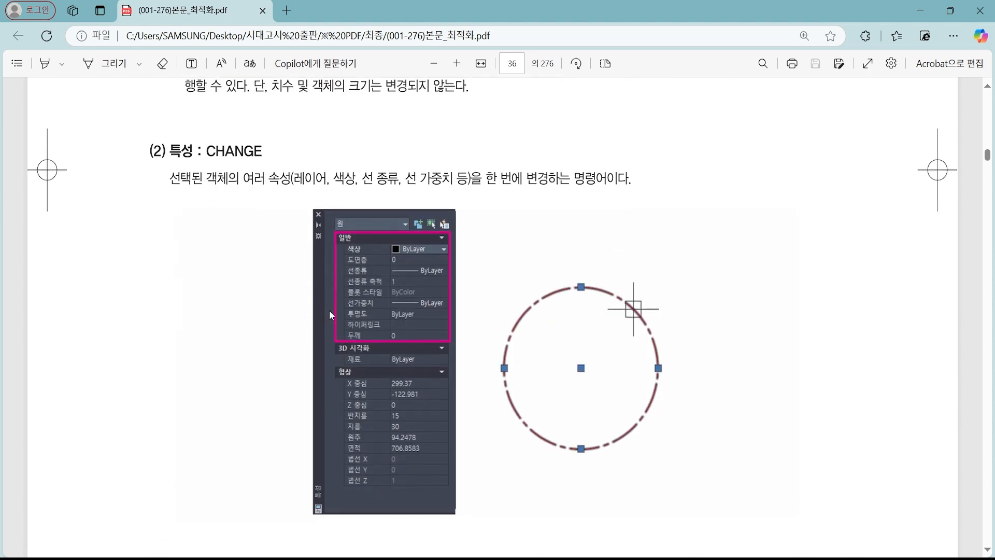
scroll(329, 310, down, 8)
scroll(329, 311, down, 10)
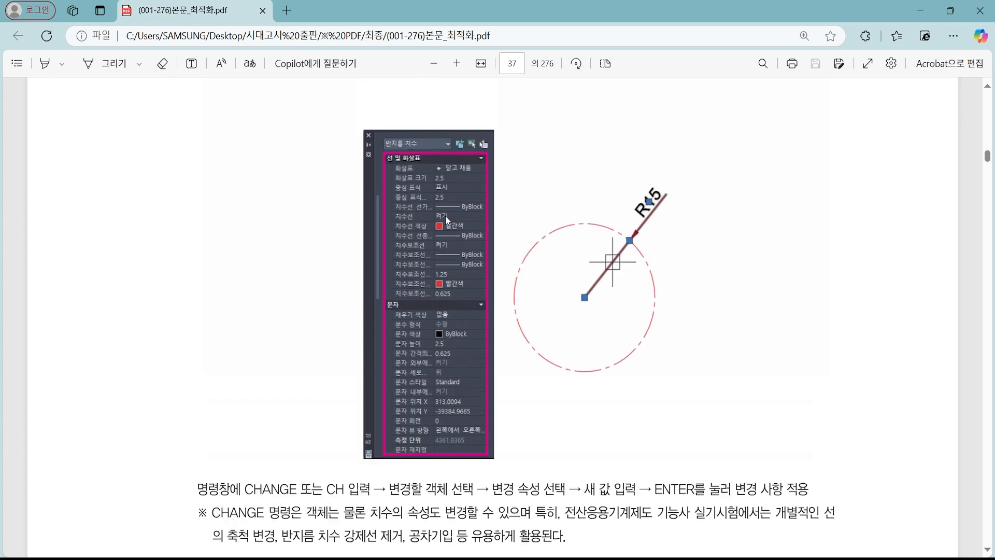
scroll(444, 228, up, 20)
scroll(293, 272, down, 4)
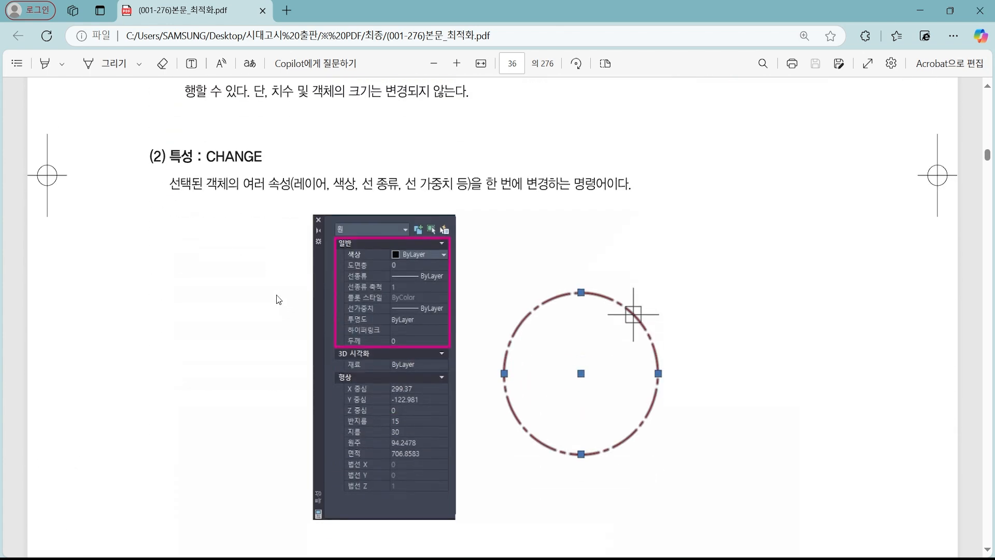
scroll(521, 279, down, 12)
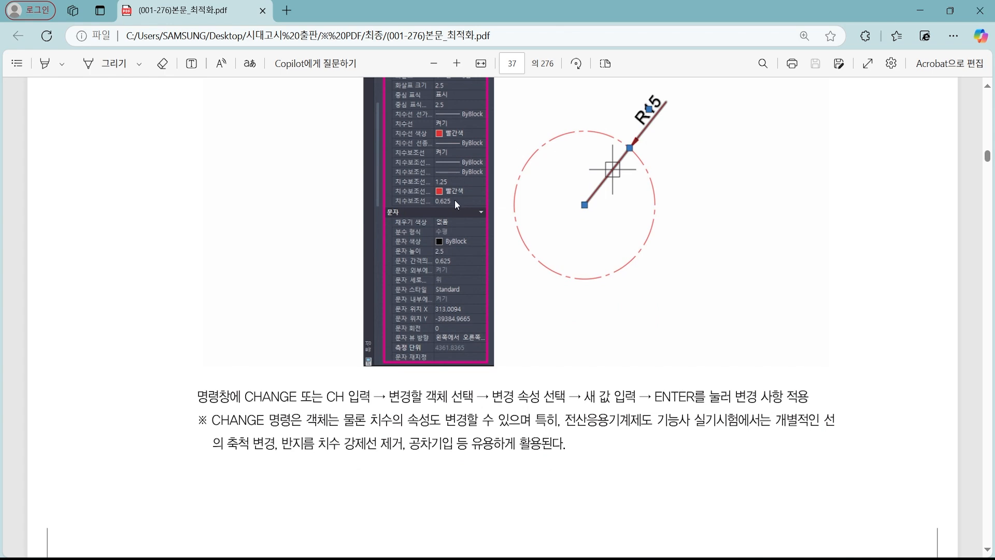
scroll(511, 347, down, 10)
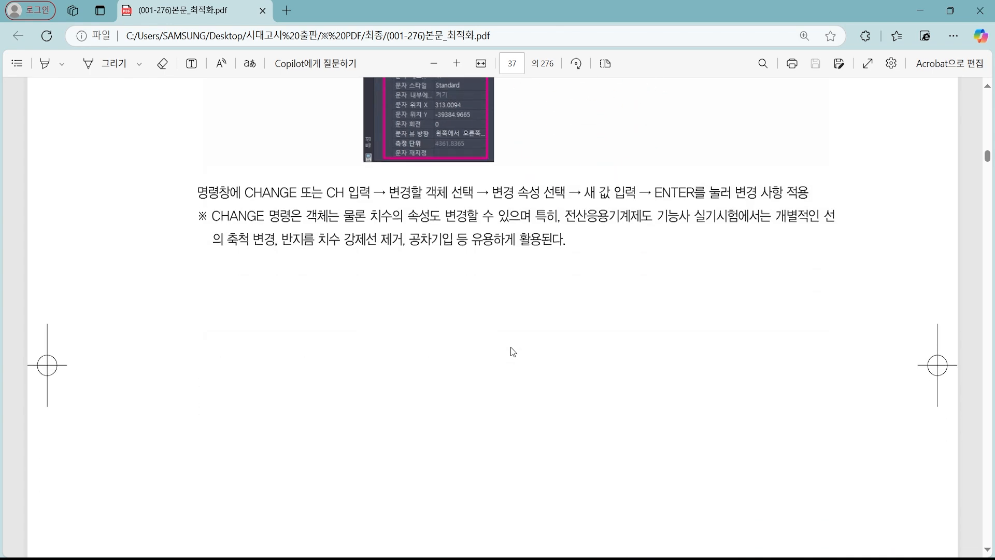
scroll(508, 340, up, 12)
Look ahead to the Chapter 04 AutoCAD 옵션 설정 opening on page 38 and revisit section 06 특성 명령어 on pages 36 and 37.
scroll(510, 333, down, 13)
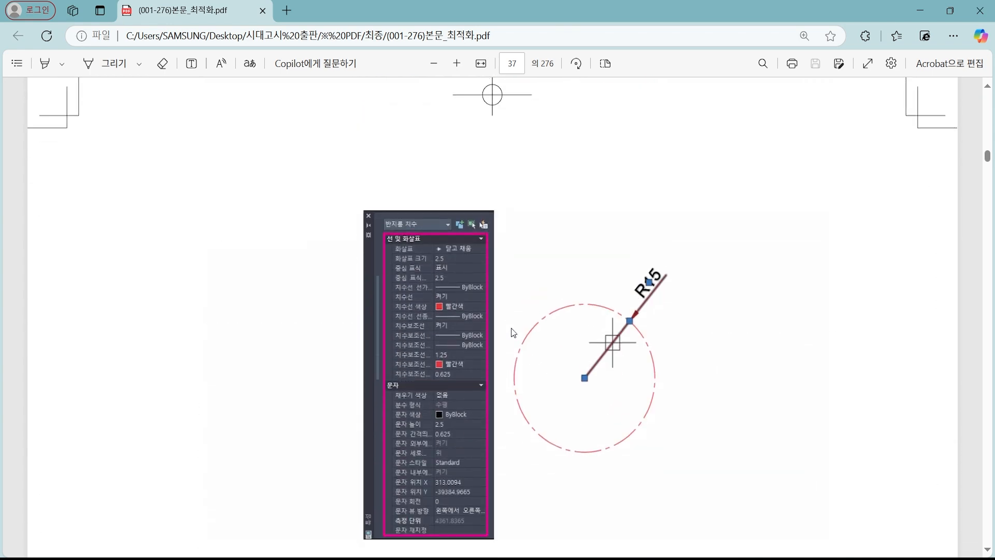
scroll(560, 306, down, 5)
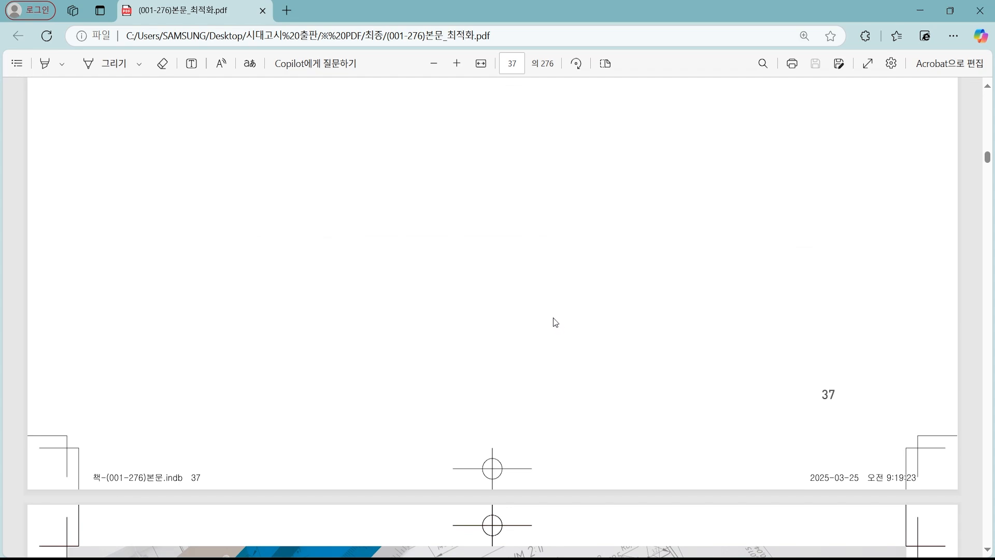
scroll(541, 290, down, 9)
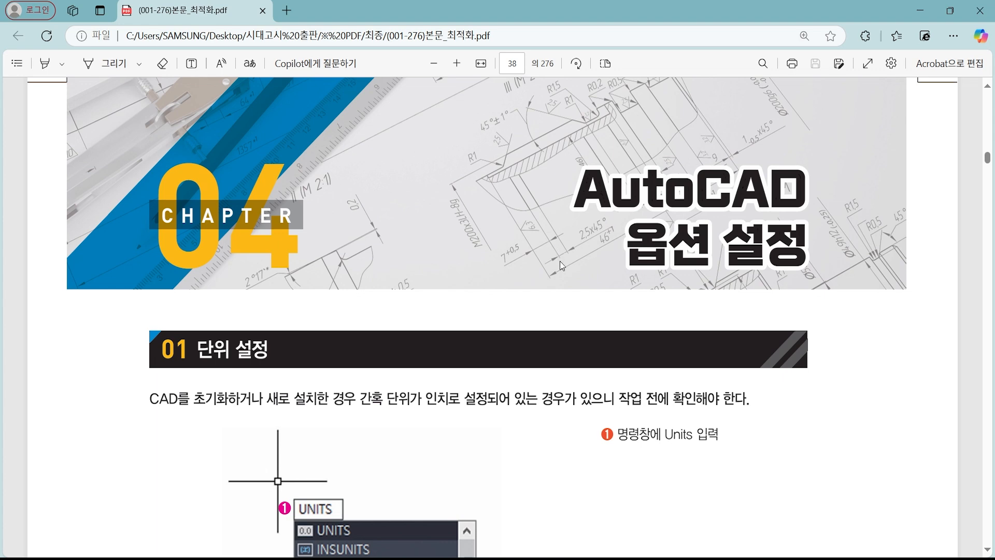
scroll(560, 260, up, 4)
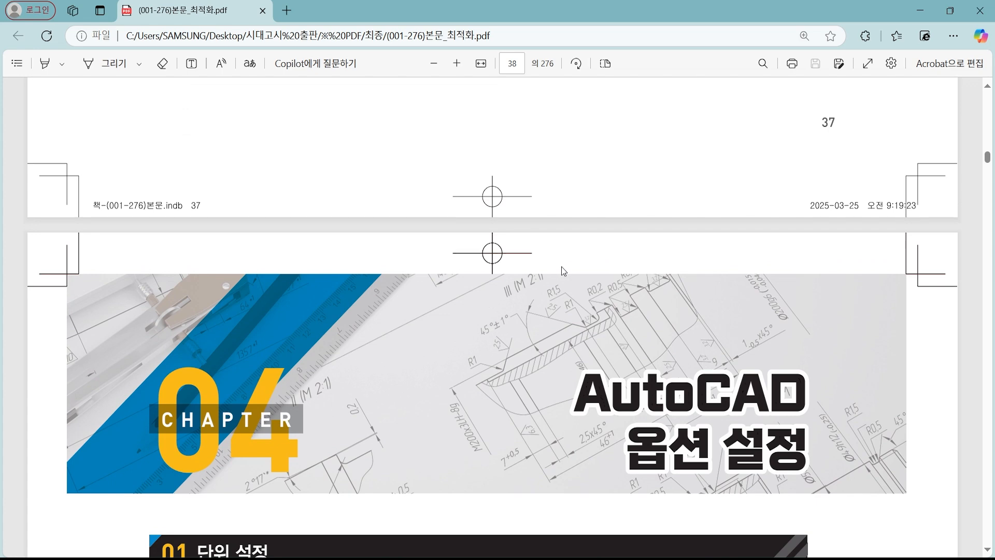
scroll(561, 271, up, 7)
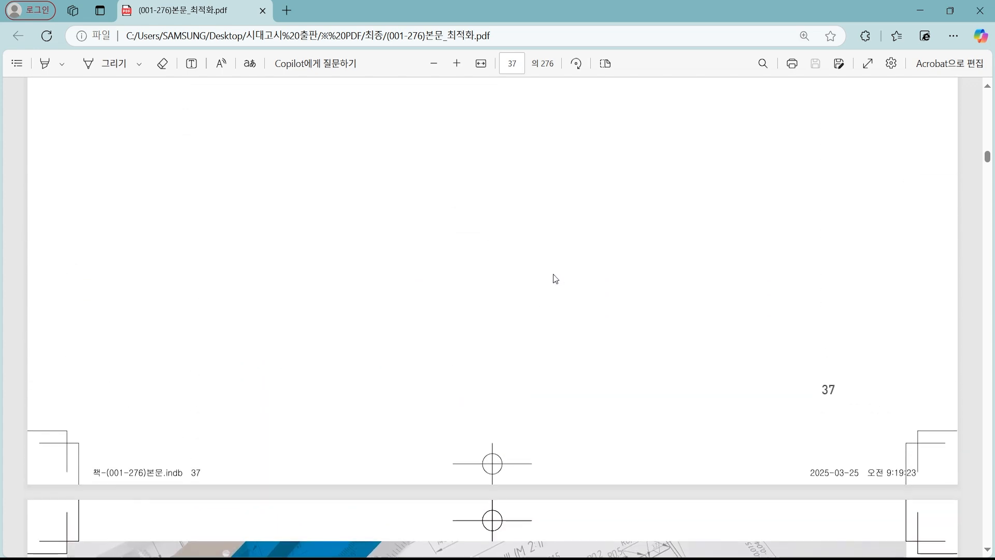
scroll(553, 280, up, 9)
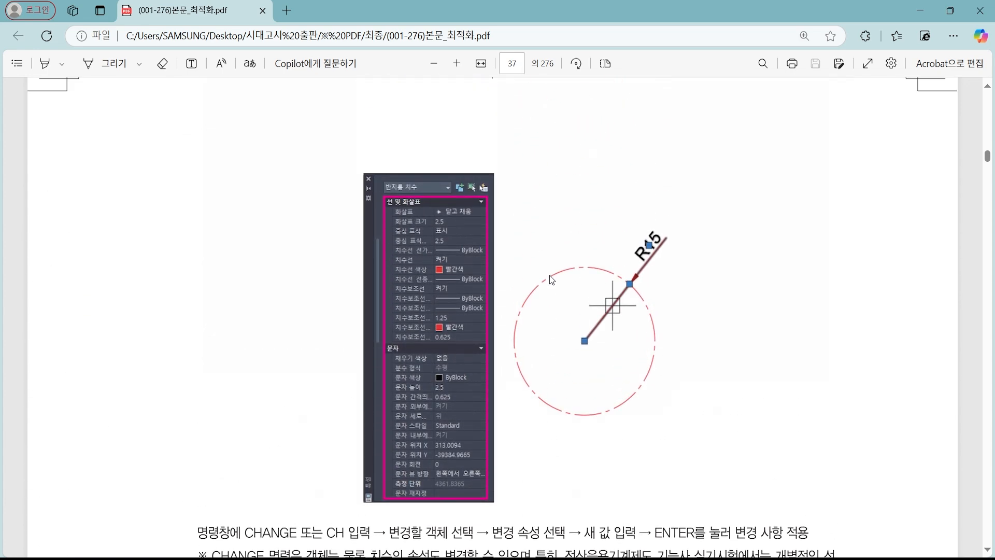
scroll(552, 264, up, 10)
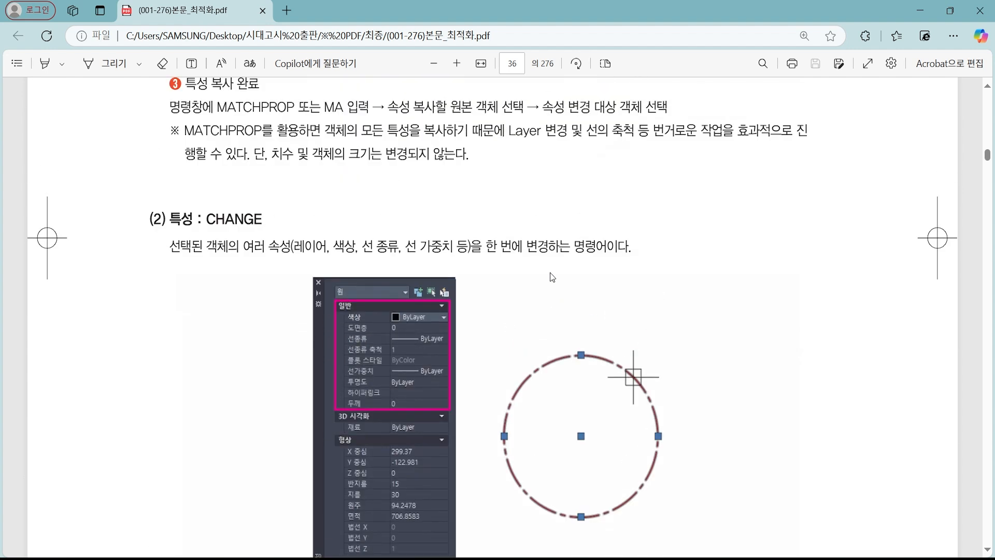
scroll(319, 272, up, 4)
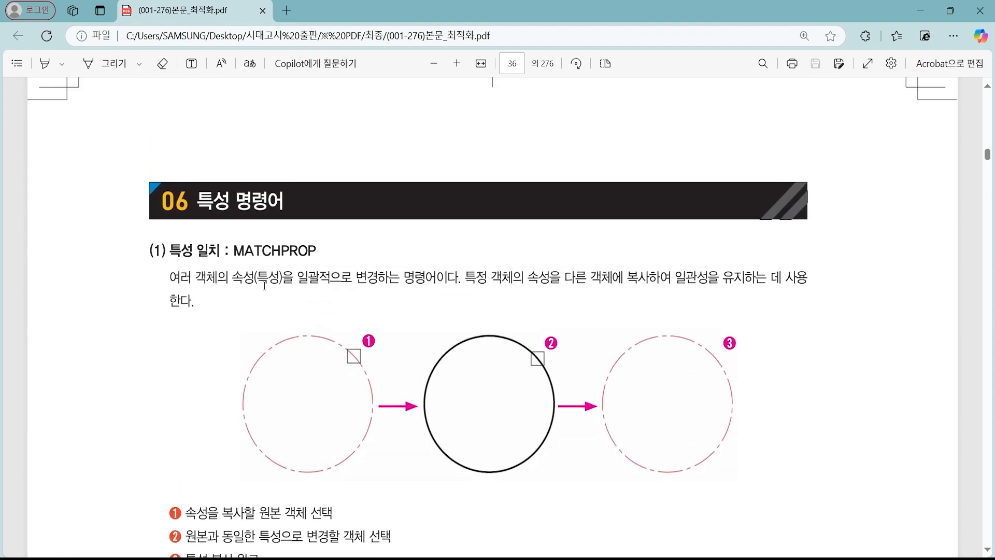
scroll(266, 287, down, 12)
scroll(242, 247, up, 12)
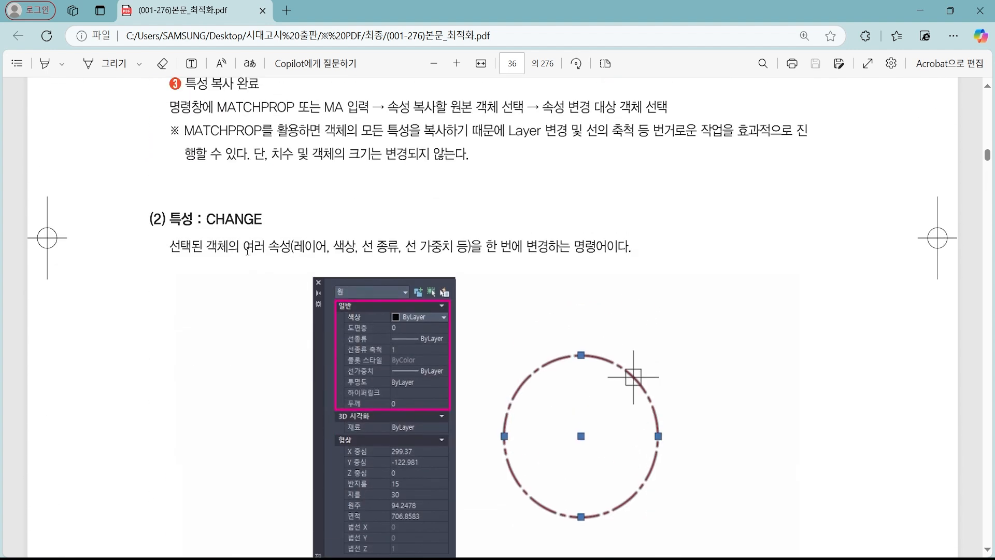